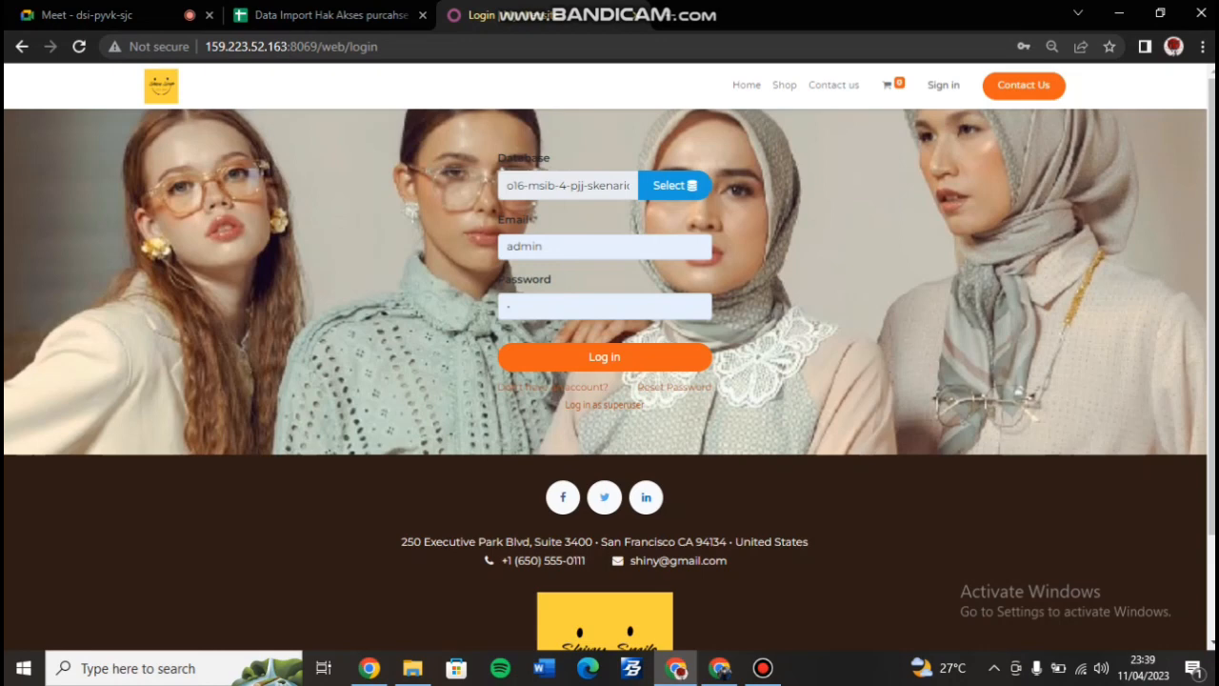
Log in as administrator and open Settings > Manage Users to list the 70 internal users.
key("Return")
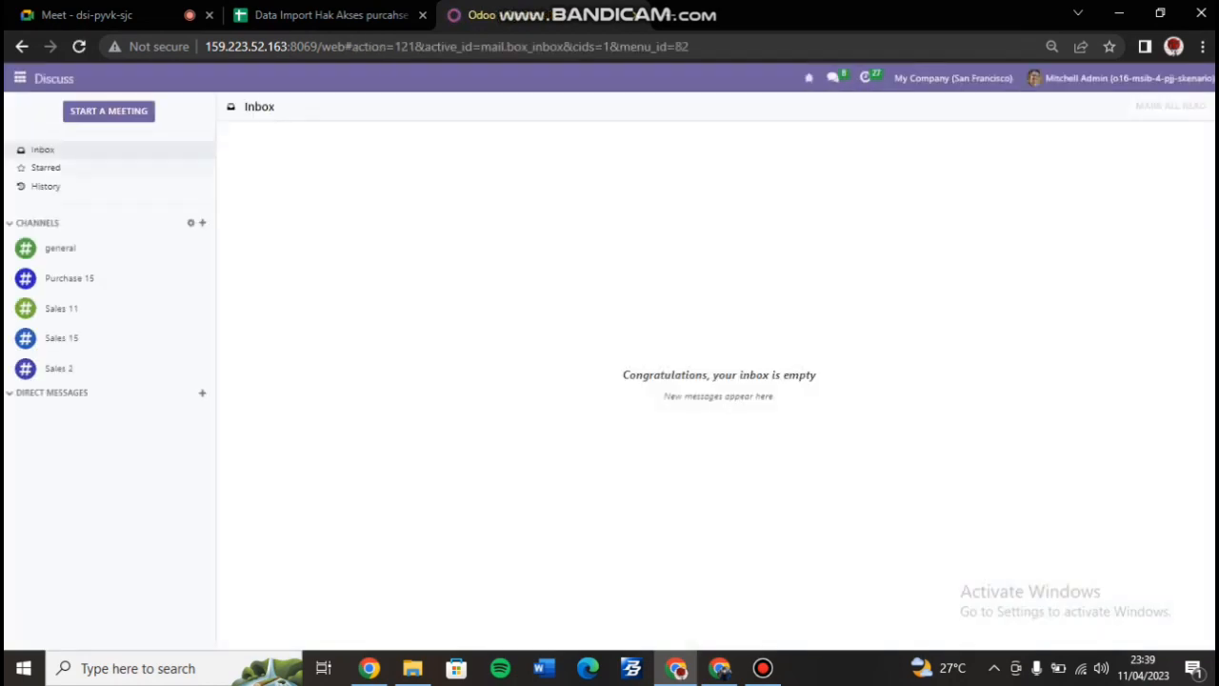
left_click(20, 78)
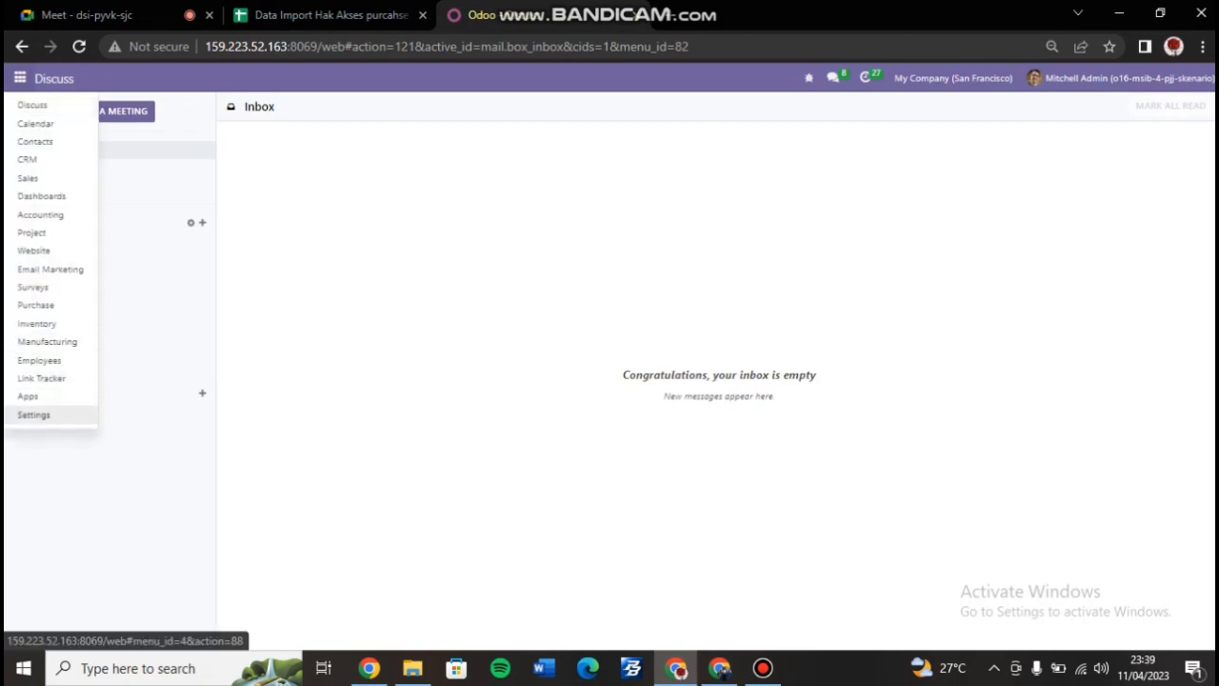
left_click(33, 414)
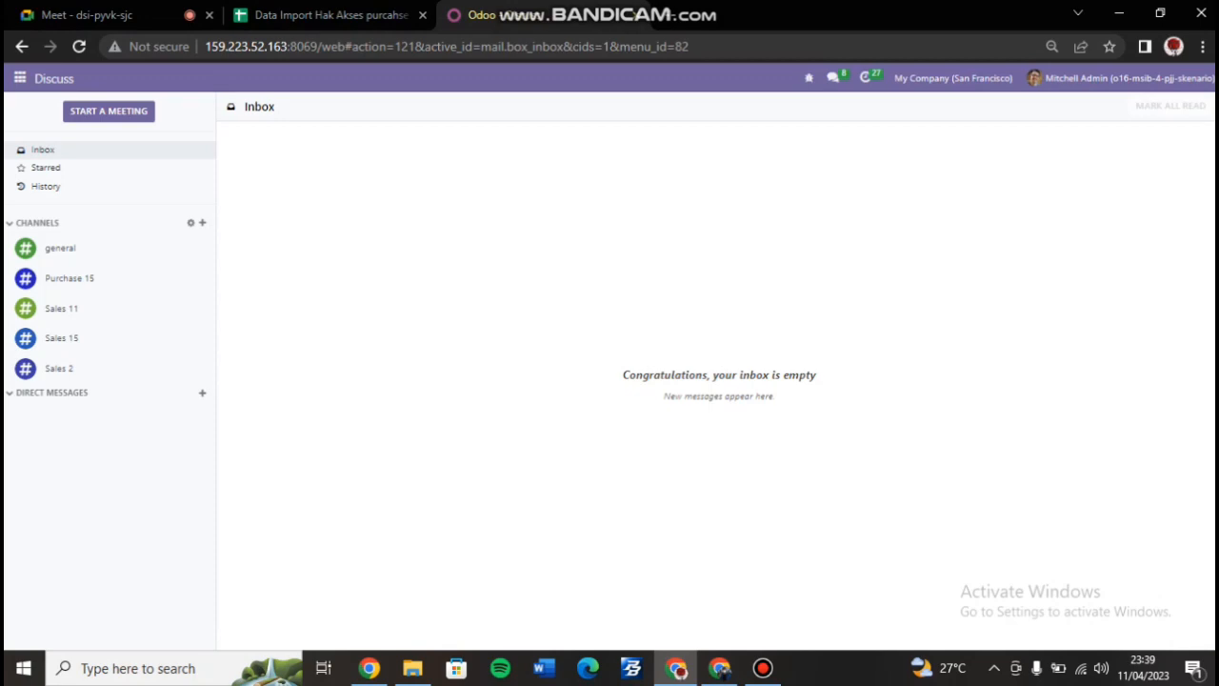
scroll(667, 400, "down", 20)
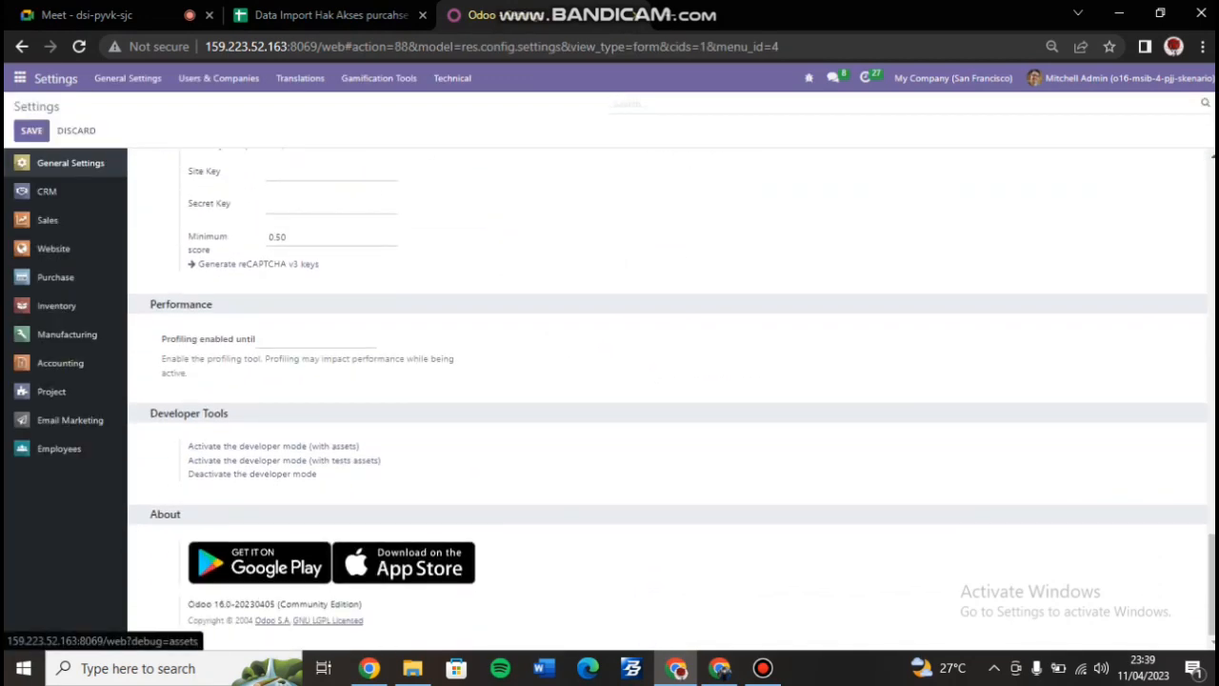
scroll(667, 400, "up", 20)
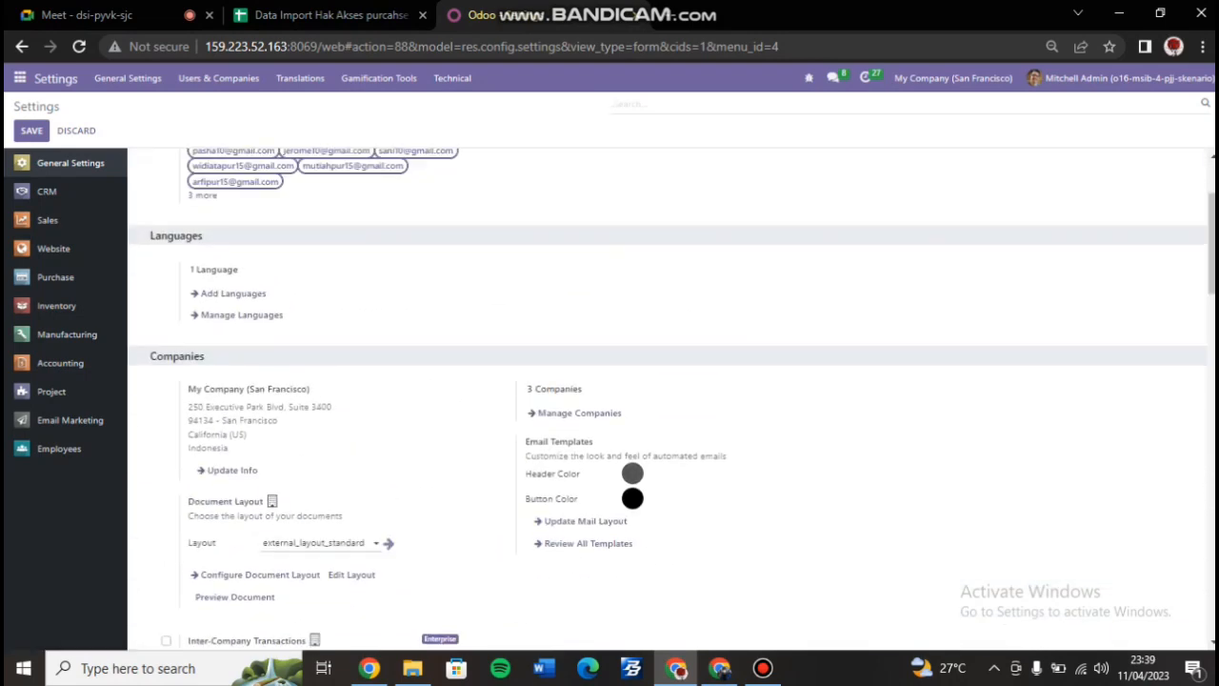
left_click(574, 214)
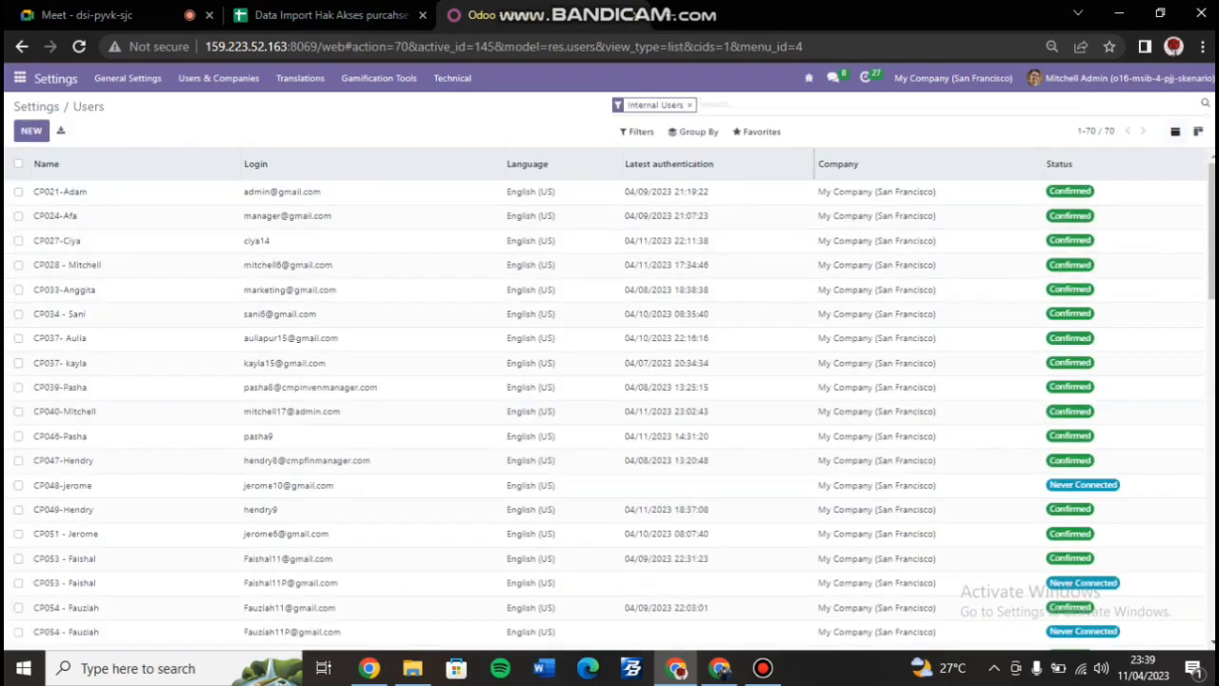
Start a user import with the access-rights spreadsheet from Favorites, then cancel it.
left_click(757, 132)
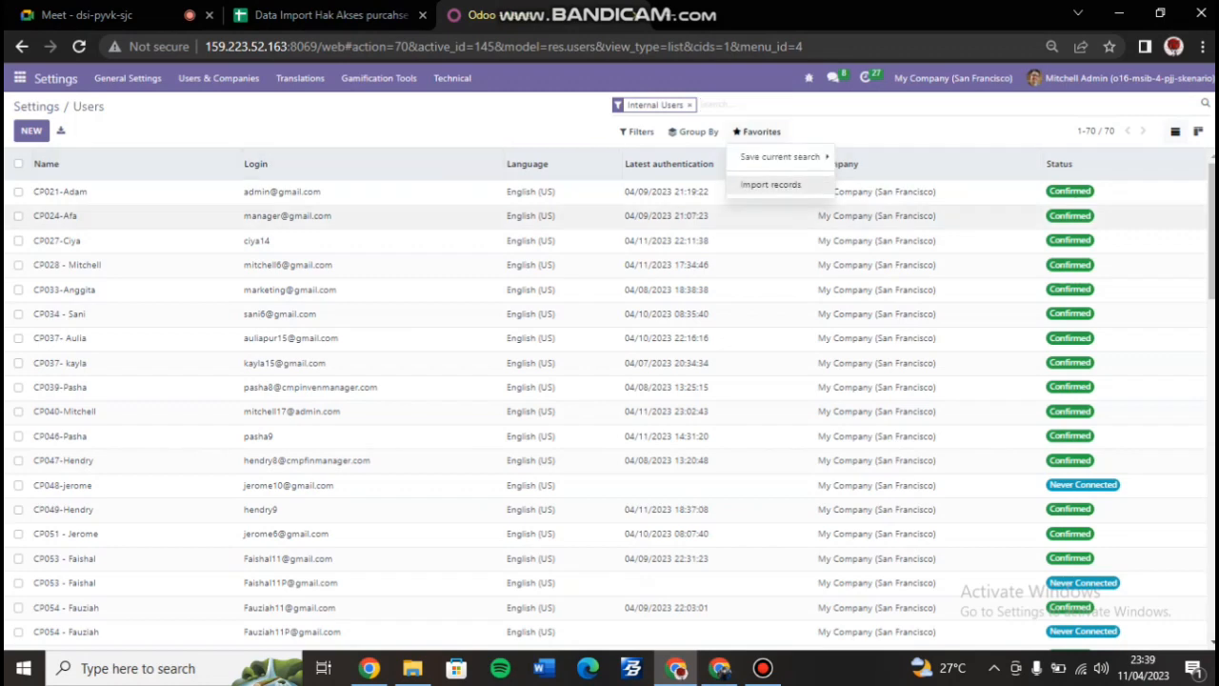
left_click(770, 184)
left_click(48, 131)
left_click(274, 154)
left_click(460, 398)
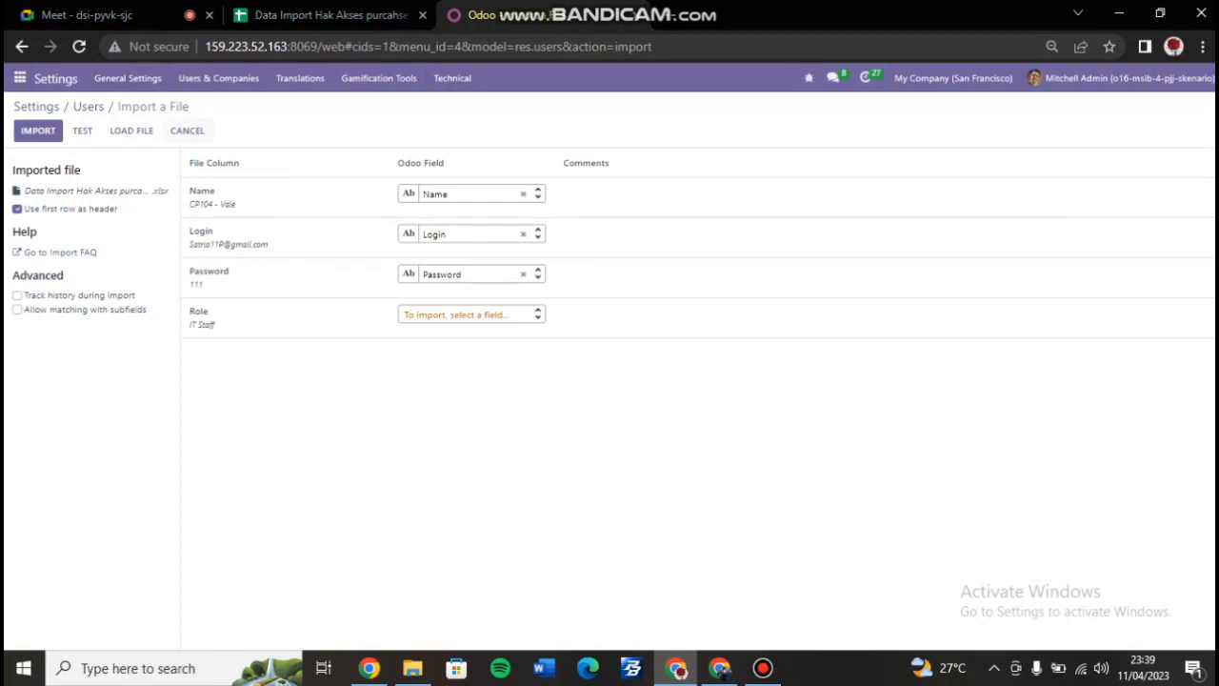
left_click(187, 130)
Filter users by '11p' and open the fourth, never-connected user's form.
type("11p")
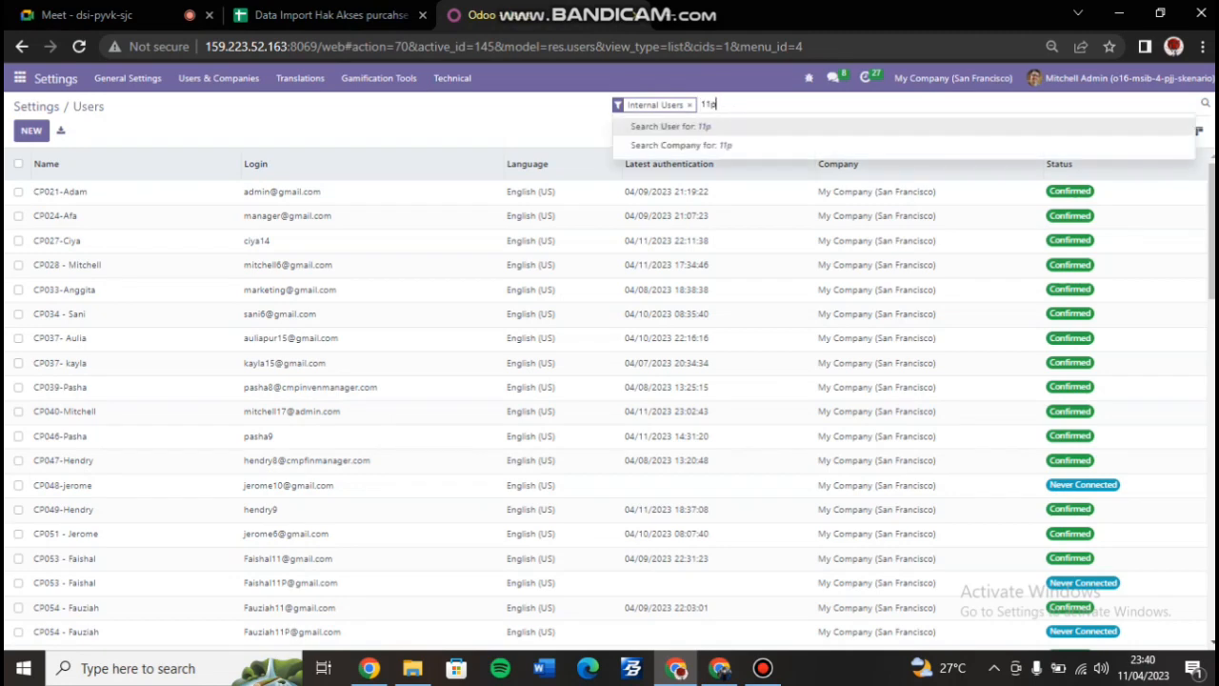
key("Return")
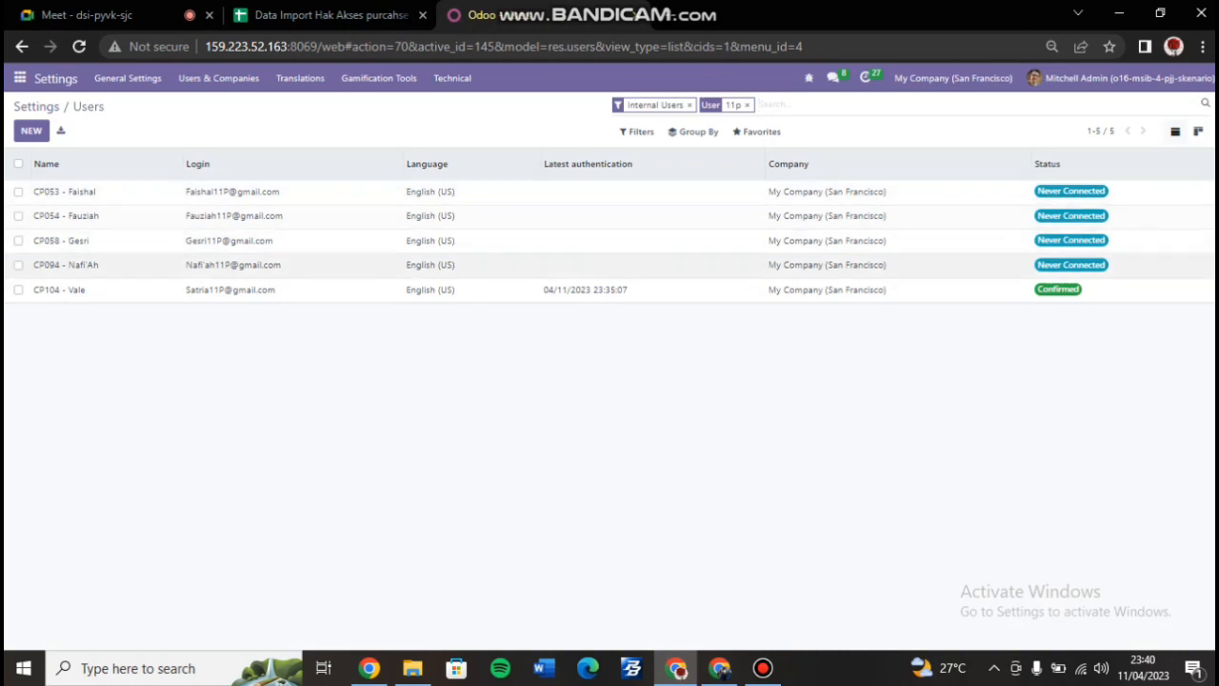
left_click(286, 265)
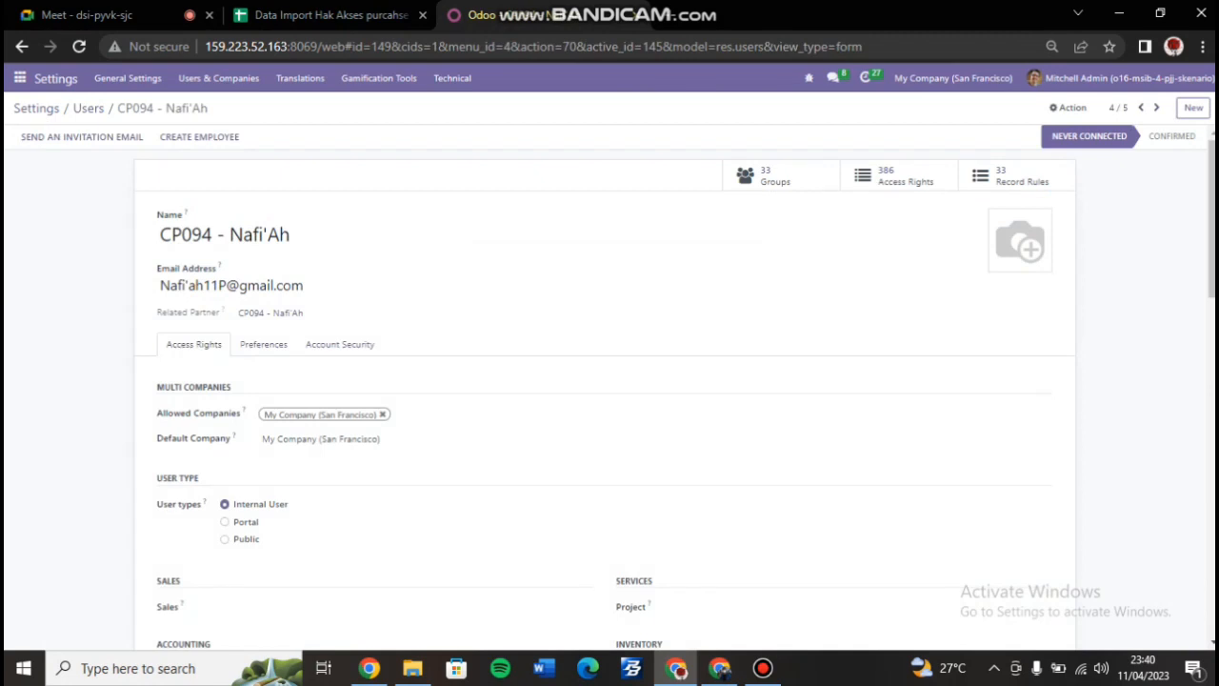
Compare the user's access rights with the Google Sheets role list, then return to the '11p' users.
scroll(609, 381, "down", 1)
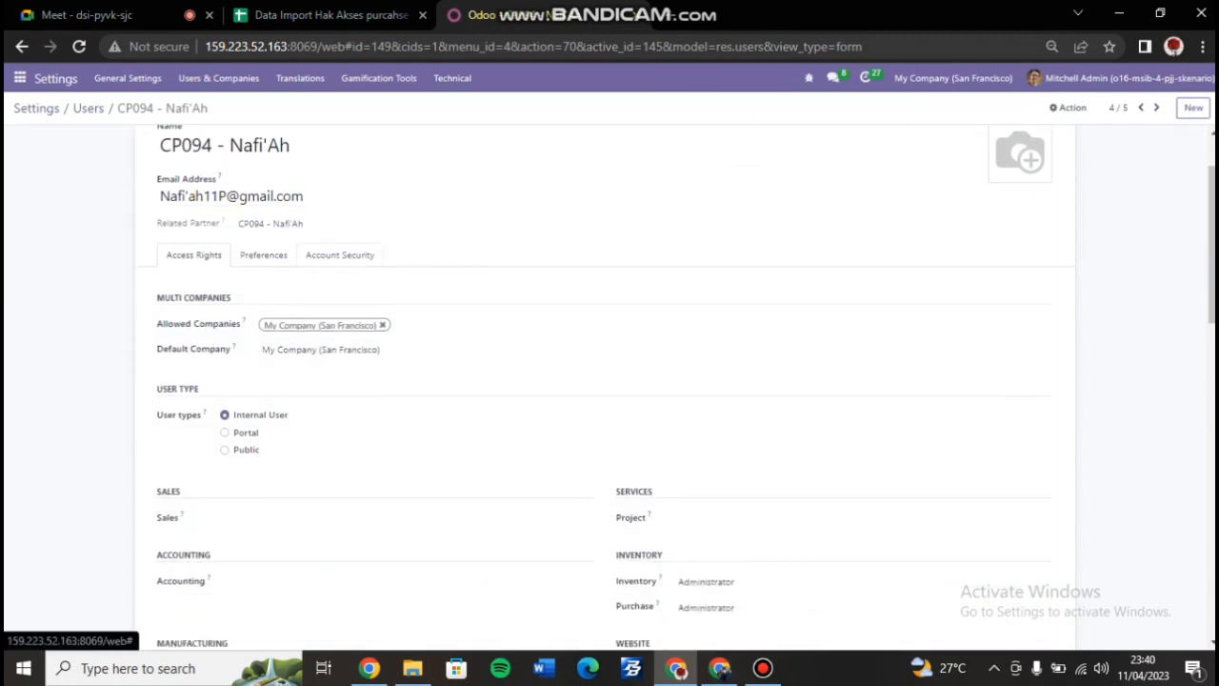
left_click(324, 15)
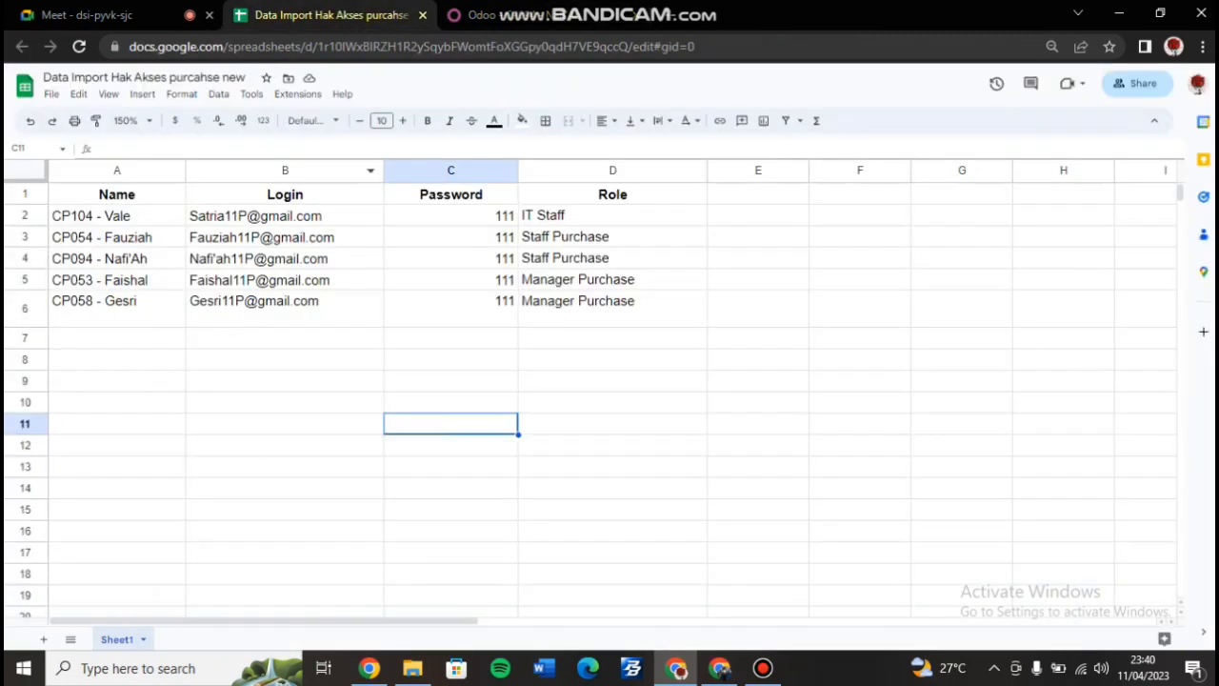
left_click(480, 15)
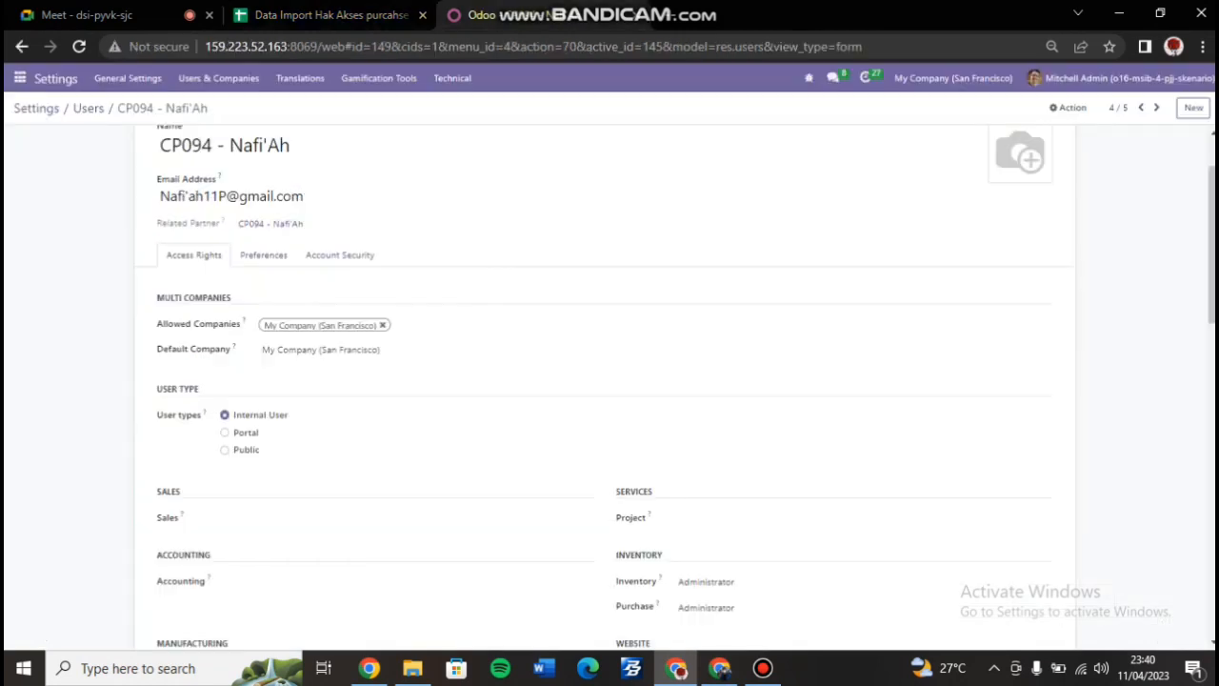
scroll(610, 381, "down", 4)
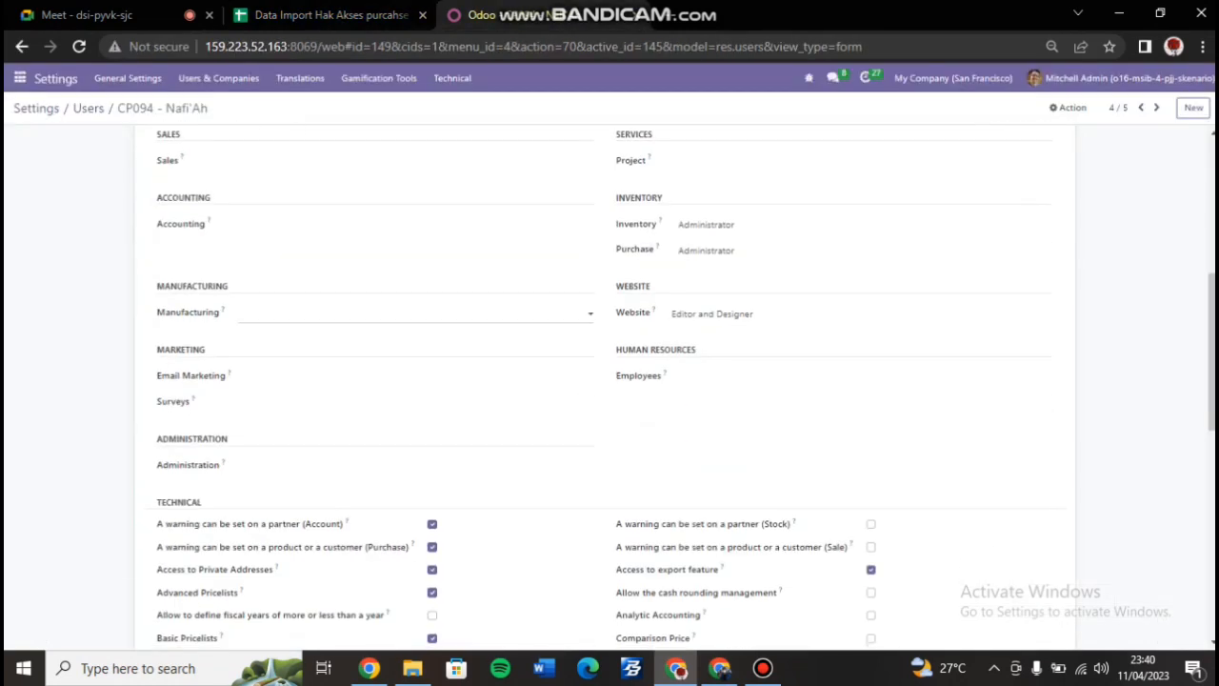
scroll(857, 339, "up", 1)
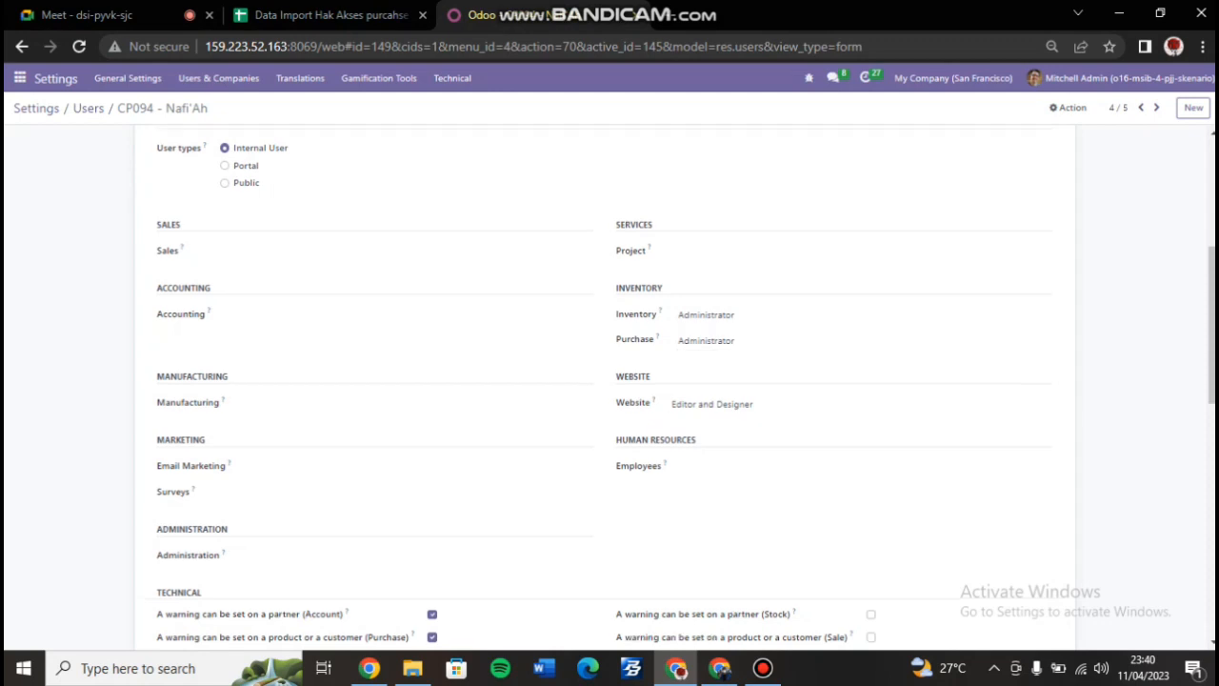
scroll(609, 381, "up", 4)
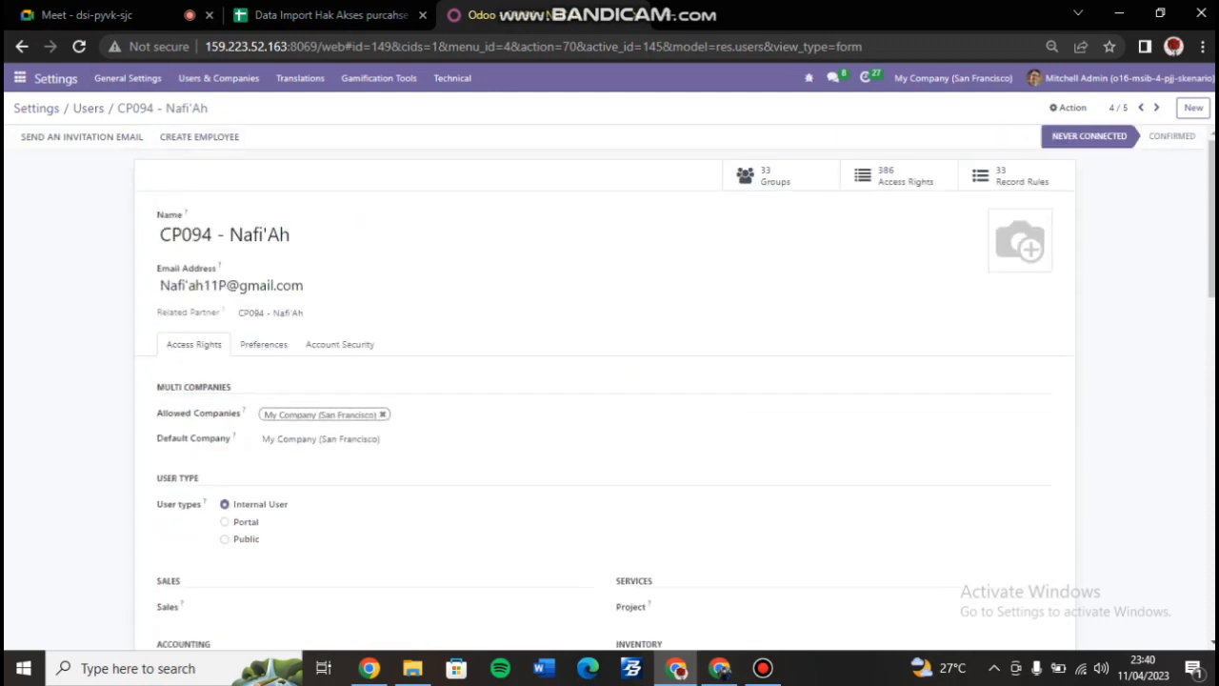
left_click(22, 46)
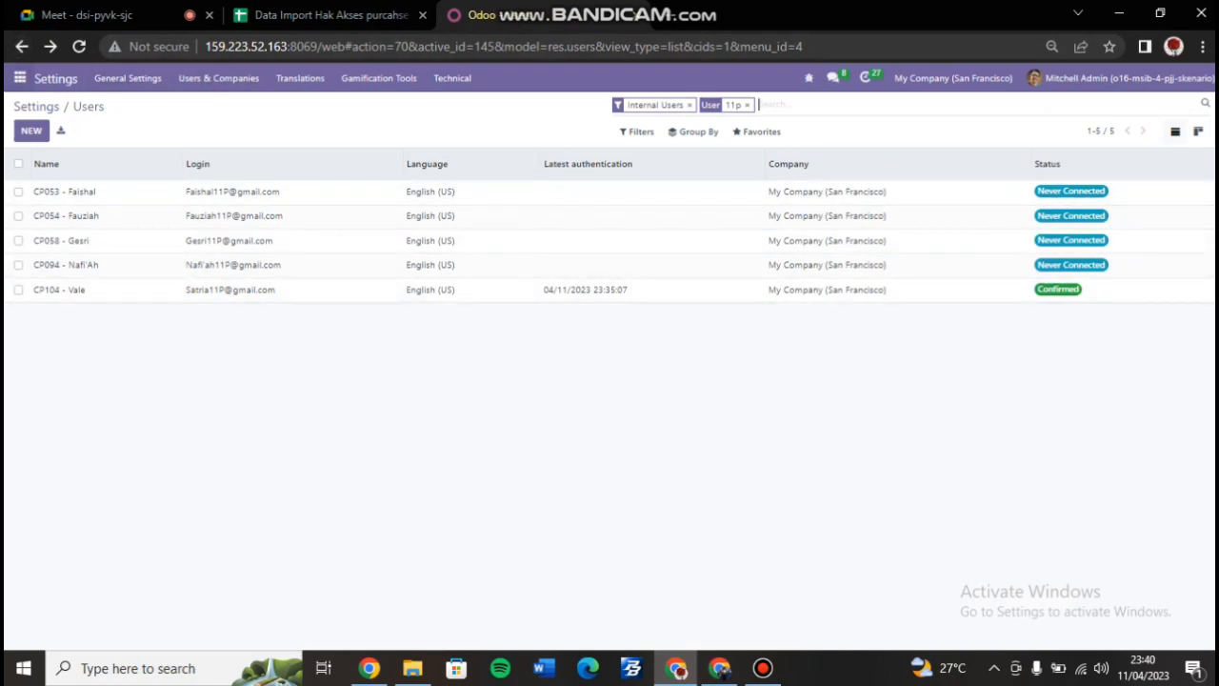
left_click(19, 77)
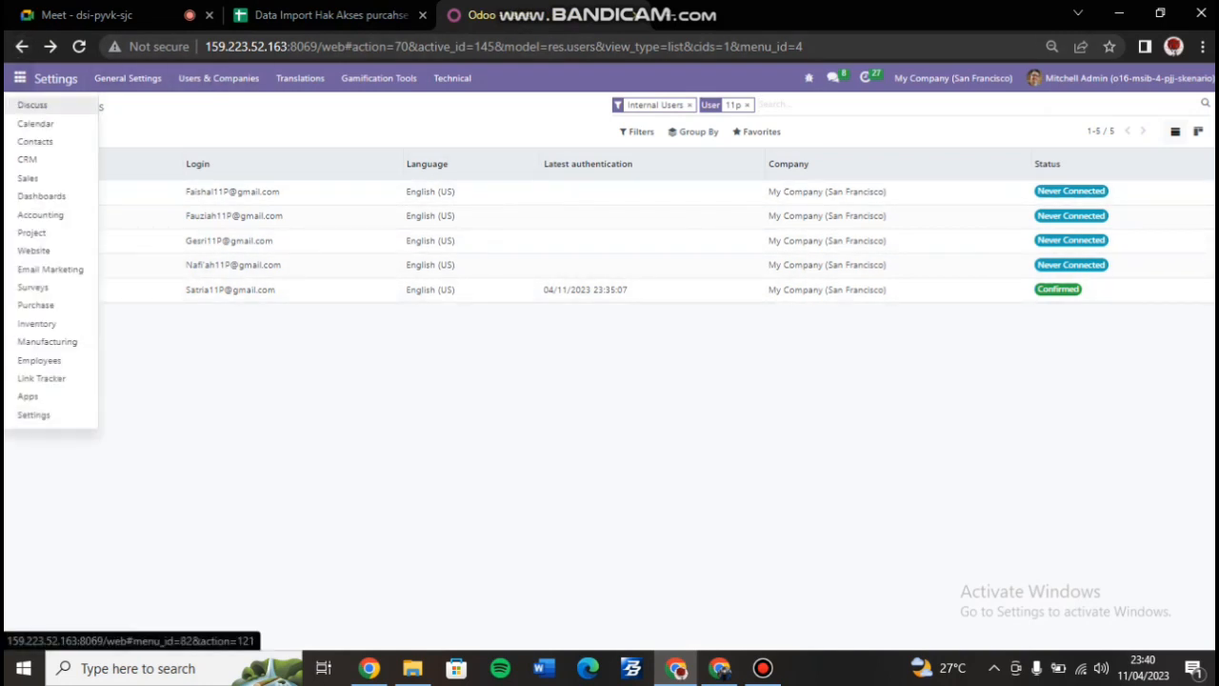
In Discuss, add the channel 'Purcahse 11' and post the message 'test' there.
left_click(33, 105)
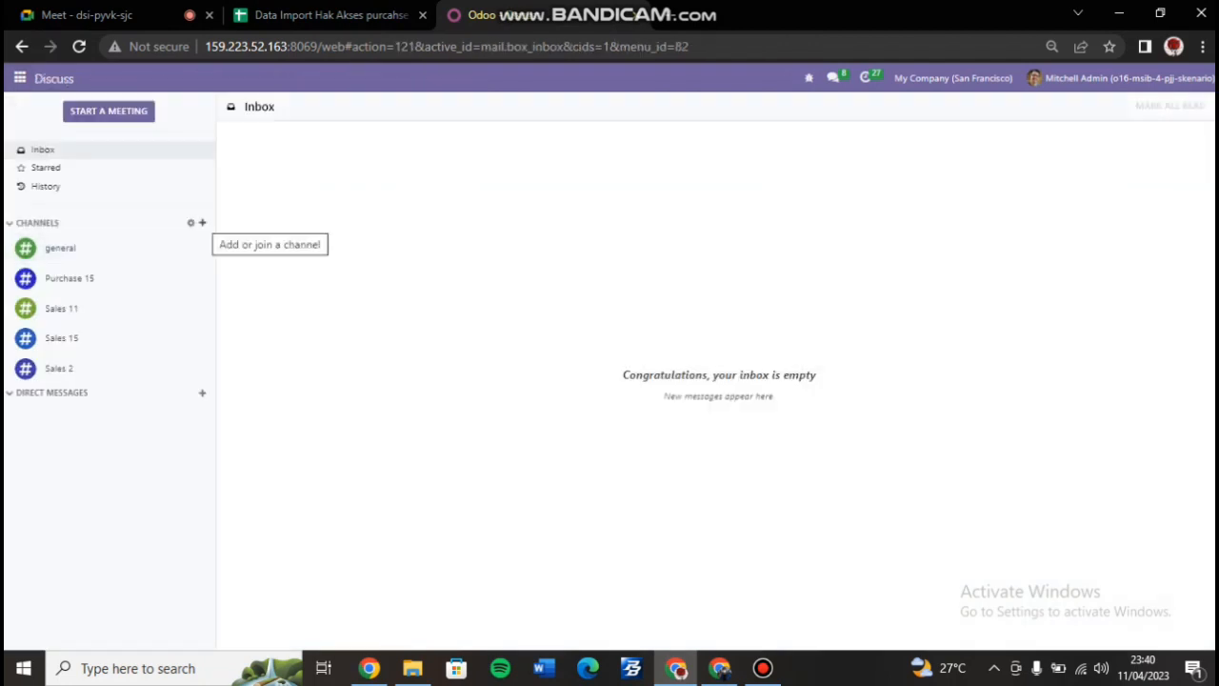
left_click(202, 222)
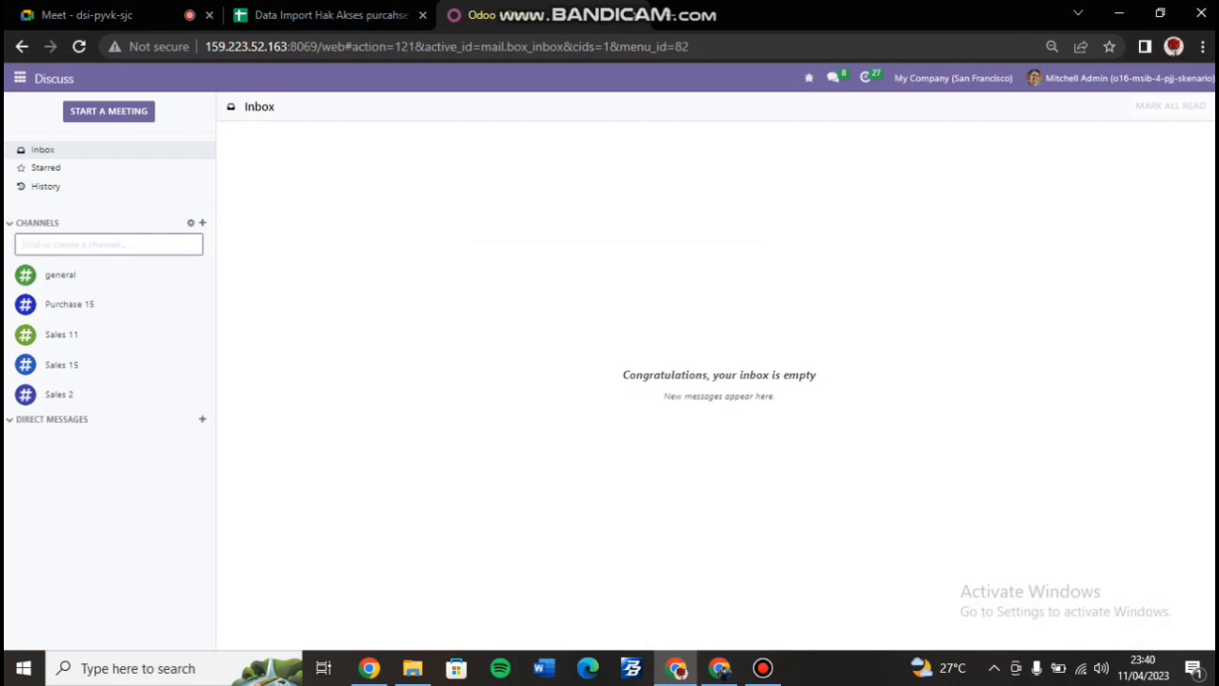
type("Purcahse 11")
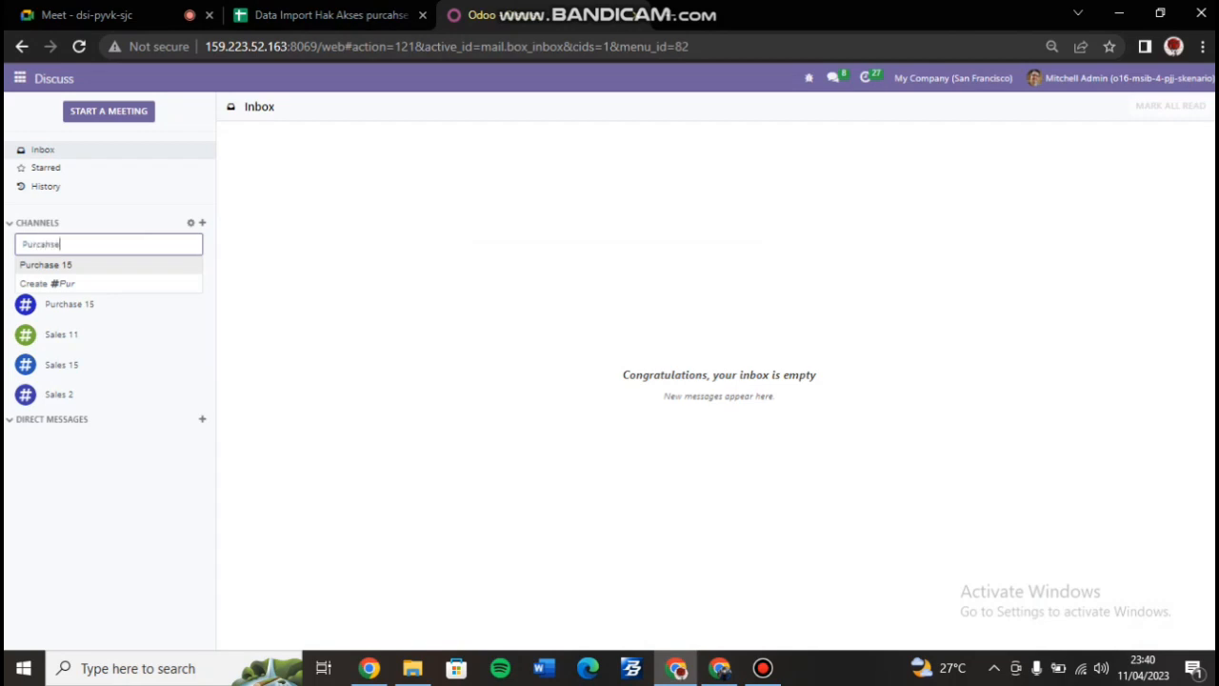
key("Return")
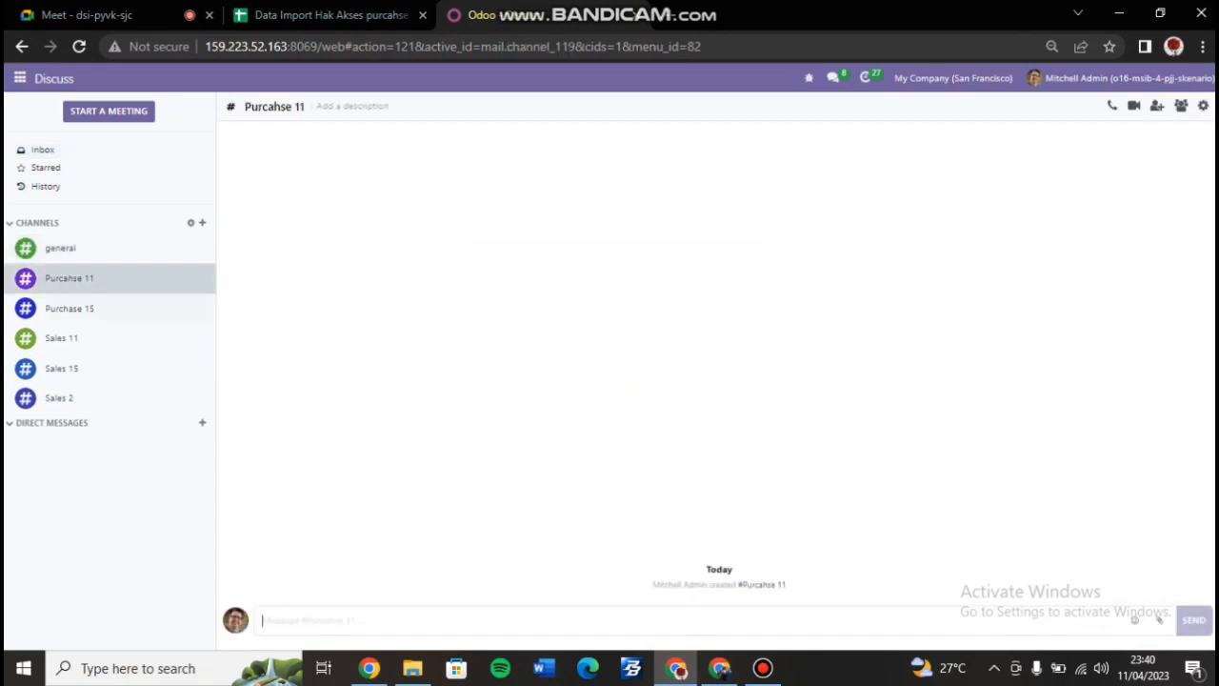
type("test")
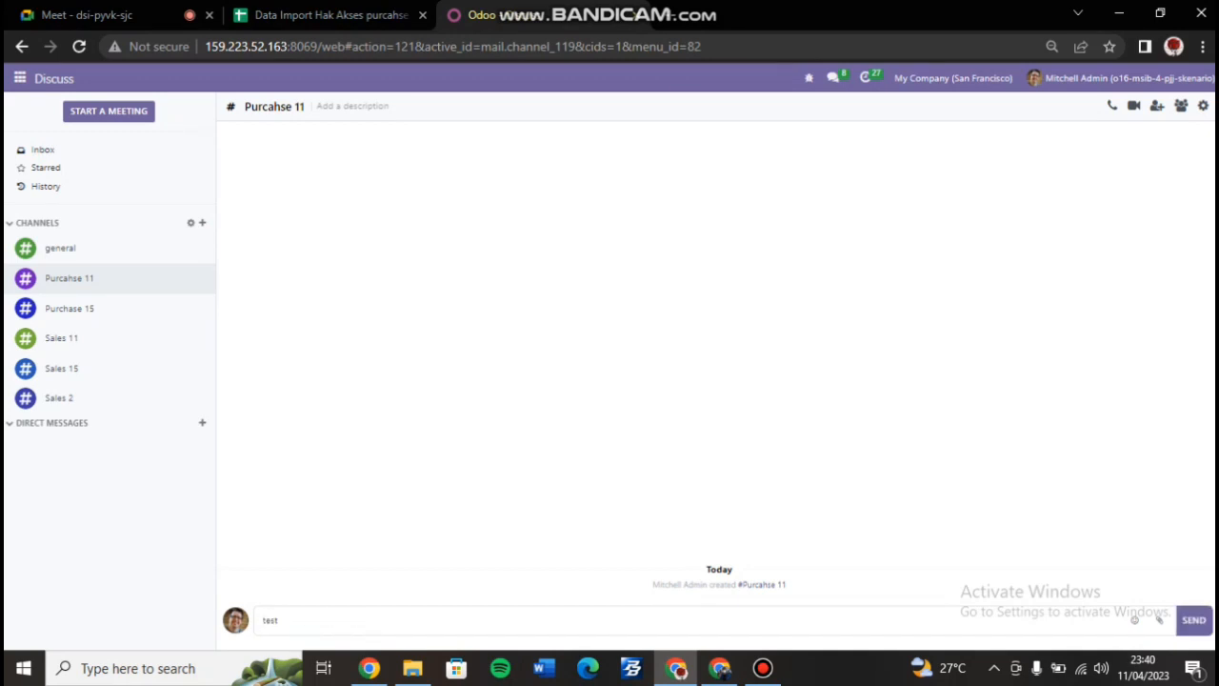
key("Return")
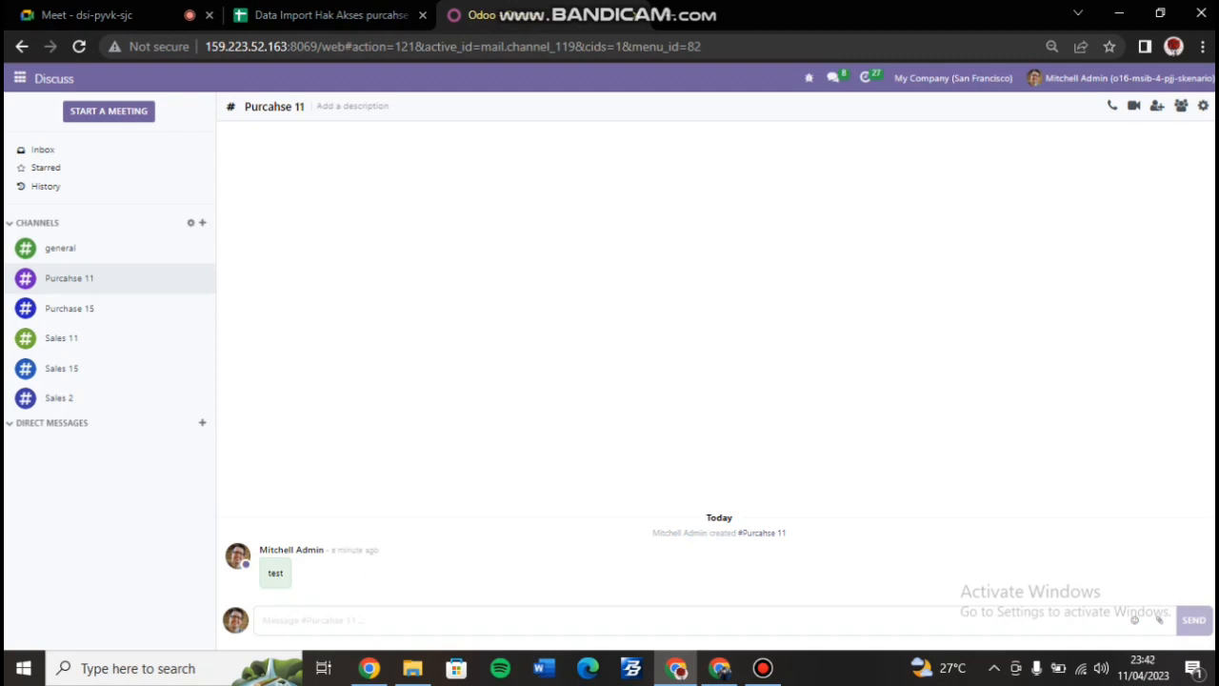
Open the channel's invite list and tick three purchase staff users.
left_click(1156, 106)
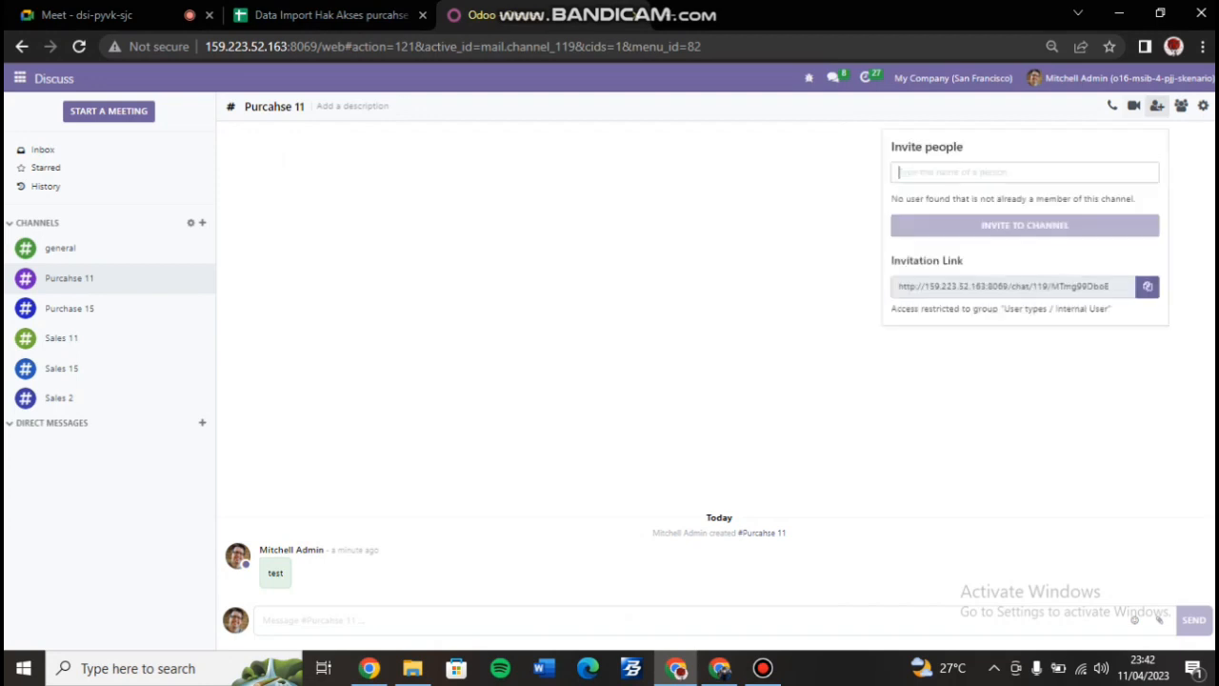
scroll(1029, 291, "down", 6)
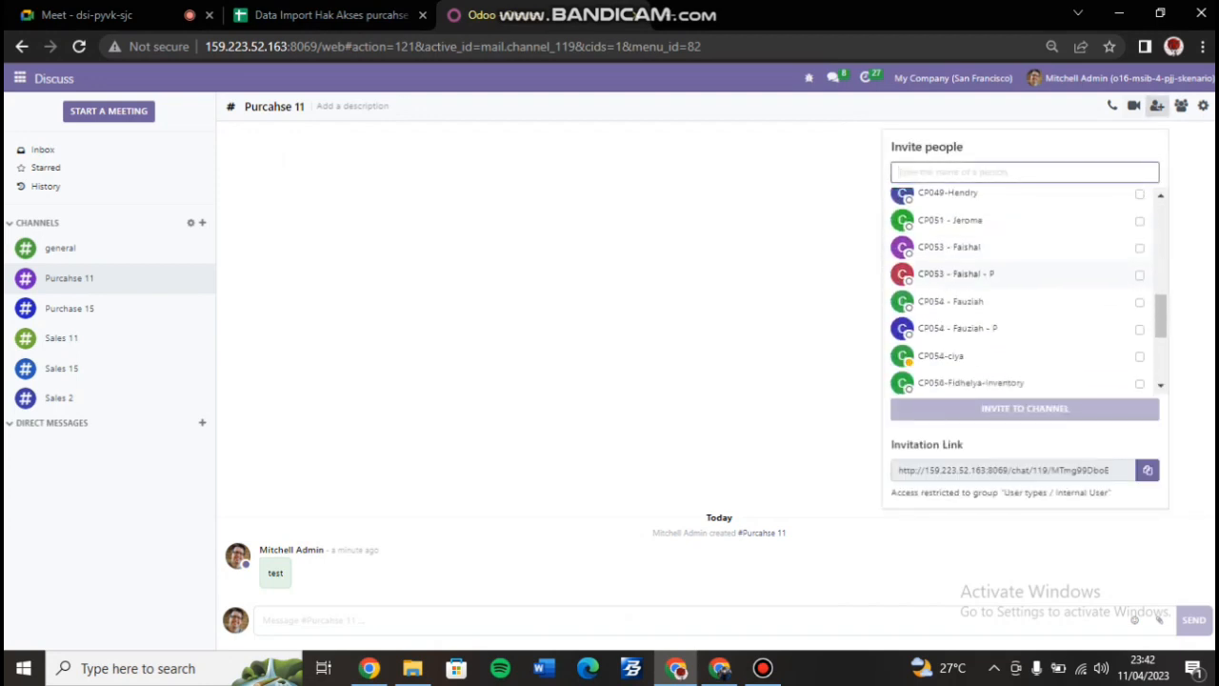
left_click(1139, 275)
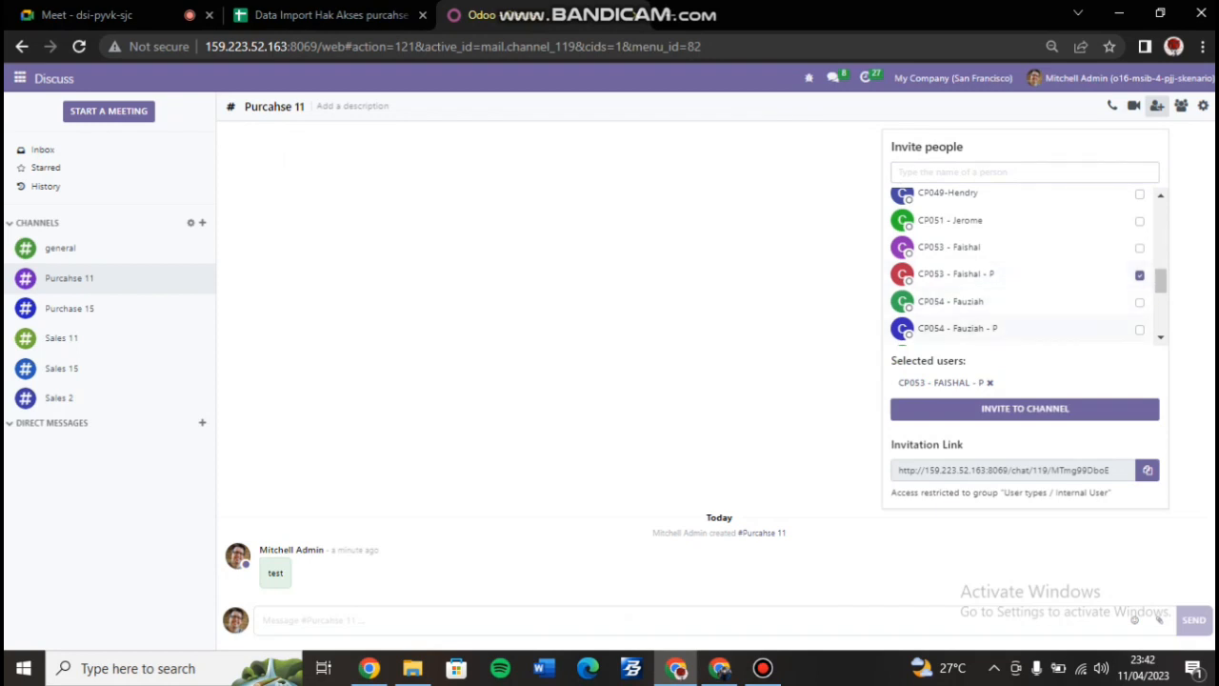
left_click(1139, 329)
scroll(1139, 323, "down", 2)
left_click(1139, 260)
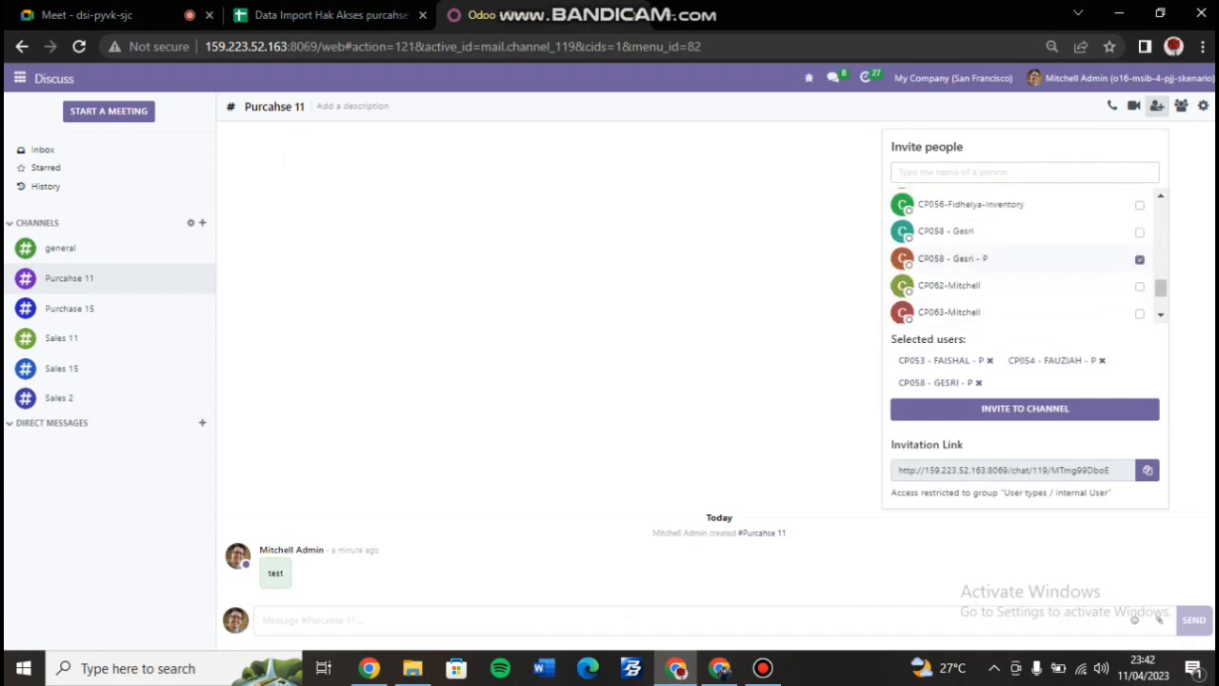
scroll(1024, 258, "down", 2)
scroll(1025, 258, "up", 5)
scroll(1025, 286, "down", 2)
scroll(1025, 276, "up", 3)
scroll(1025, 257, "up", 5)
scroll(1024, 257, "down", 1)
left_click(1159, 315)
left_click(1159, 315)
Search for and add the remaining two staff users, then send the channel invitations.
left_click(1024, 172)
type("P")
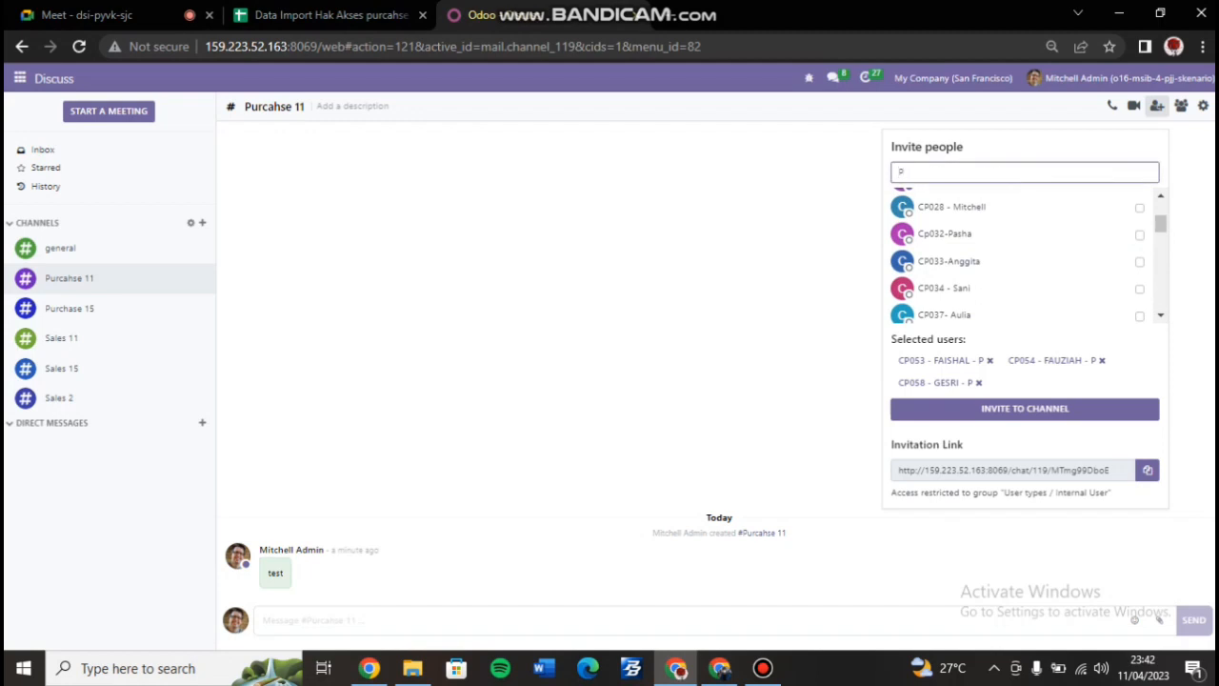
key("BackSpace")
type("VA")
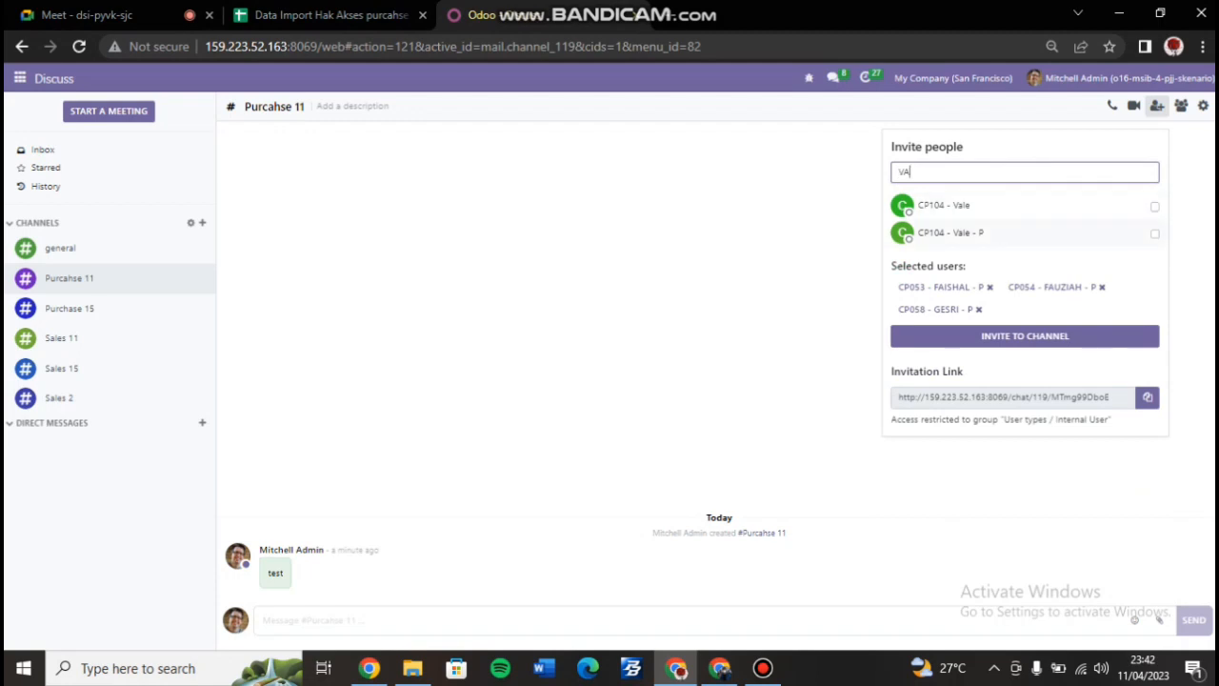
left_click(1154, 233)
key("BackSpace")
key("BackSpace")
type("NUR")
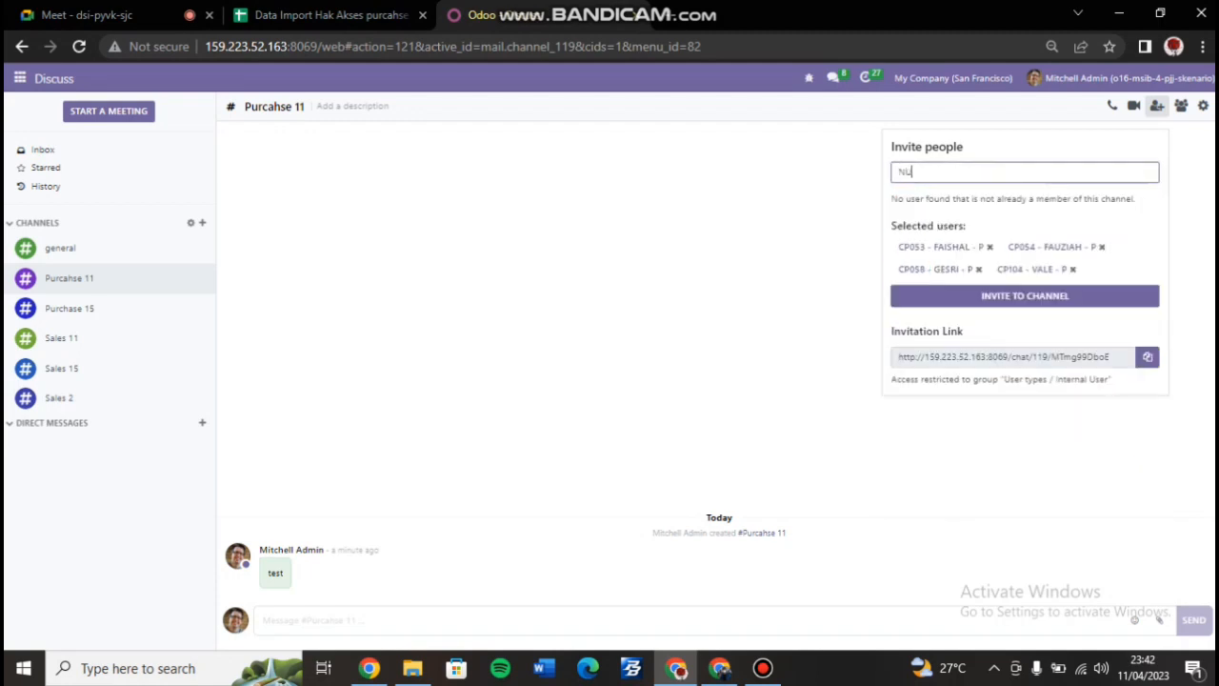
key("BackSpace")
key("BackSpace")
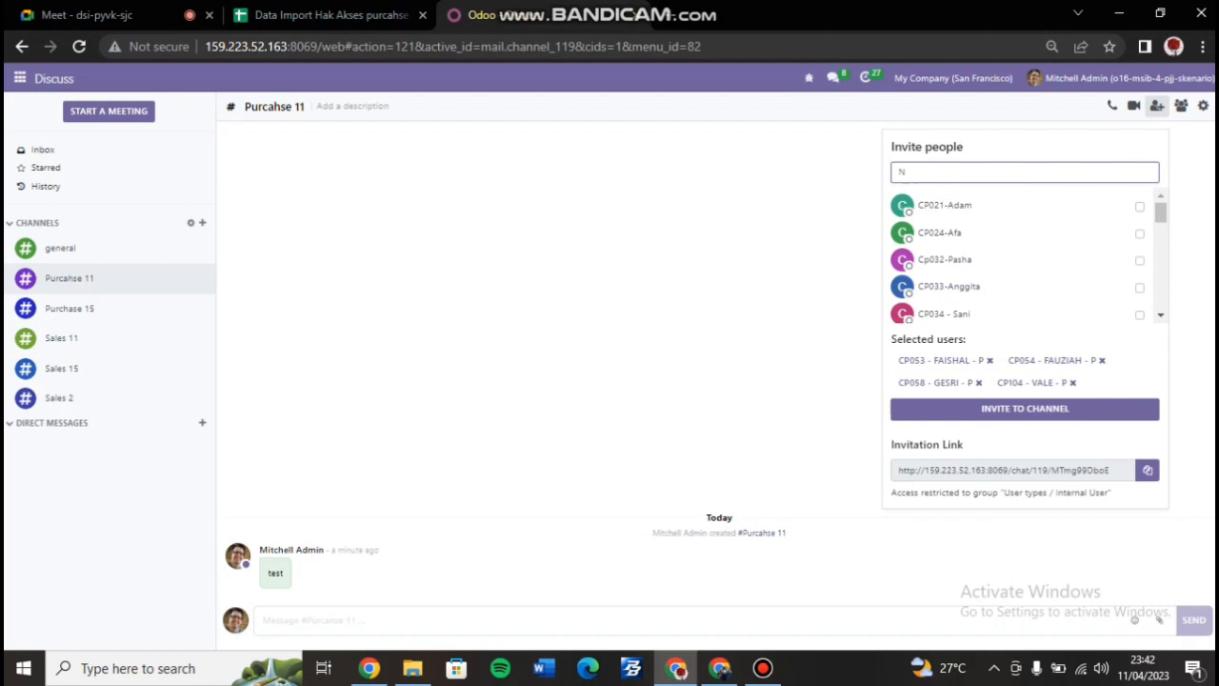
type("U")
key("BackSpace")
key("BackSpace")
type("naf")
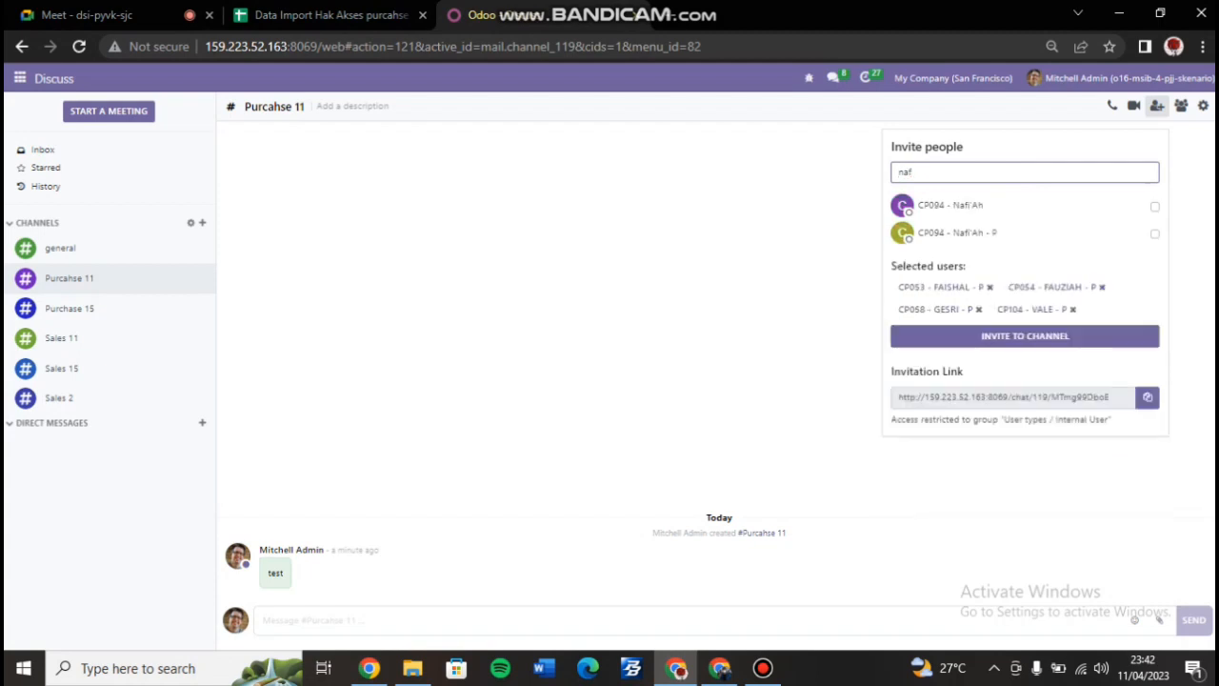
left_click(1154, 234)
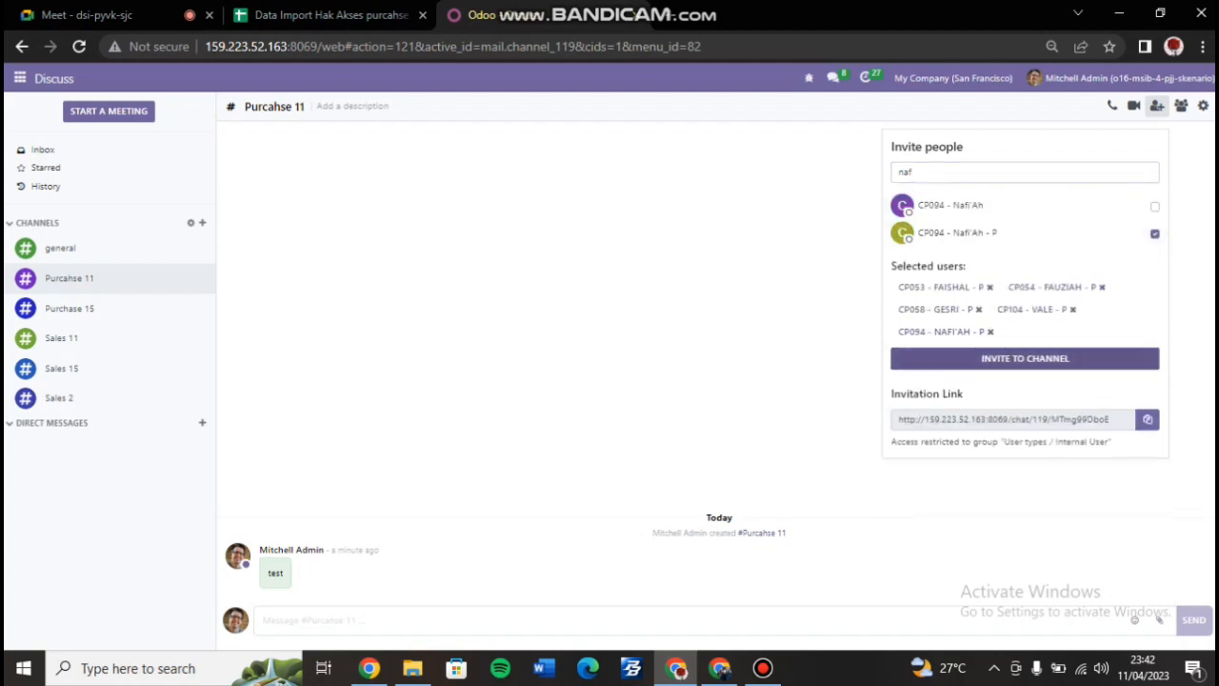
left_click(1024, 358)
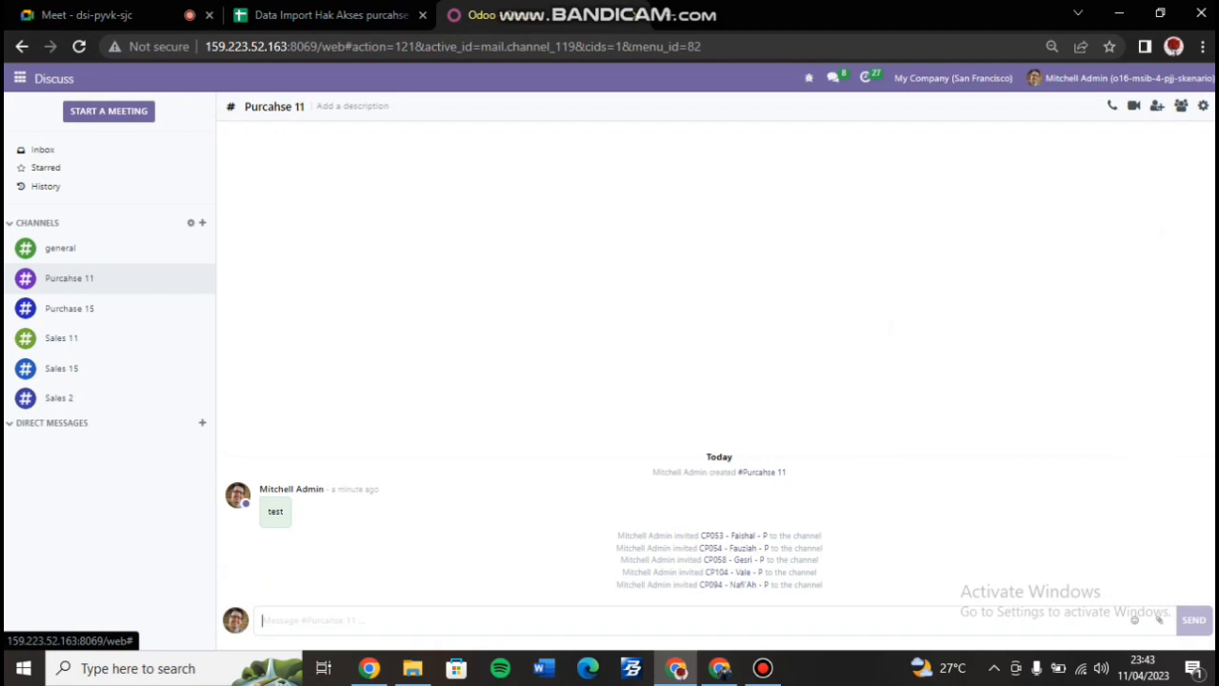
Send a second 'test' message in #Purcahse 11.
type("s")
key("BackSpace")
type("test")
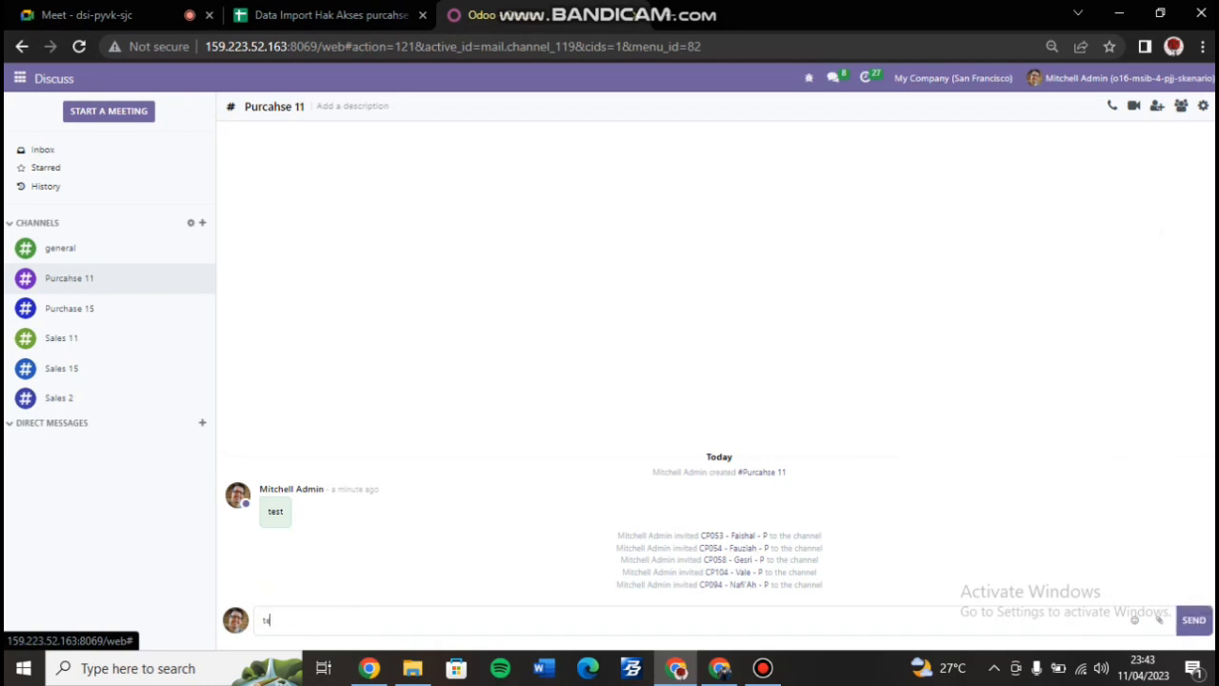
key("Return")
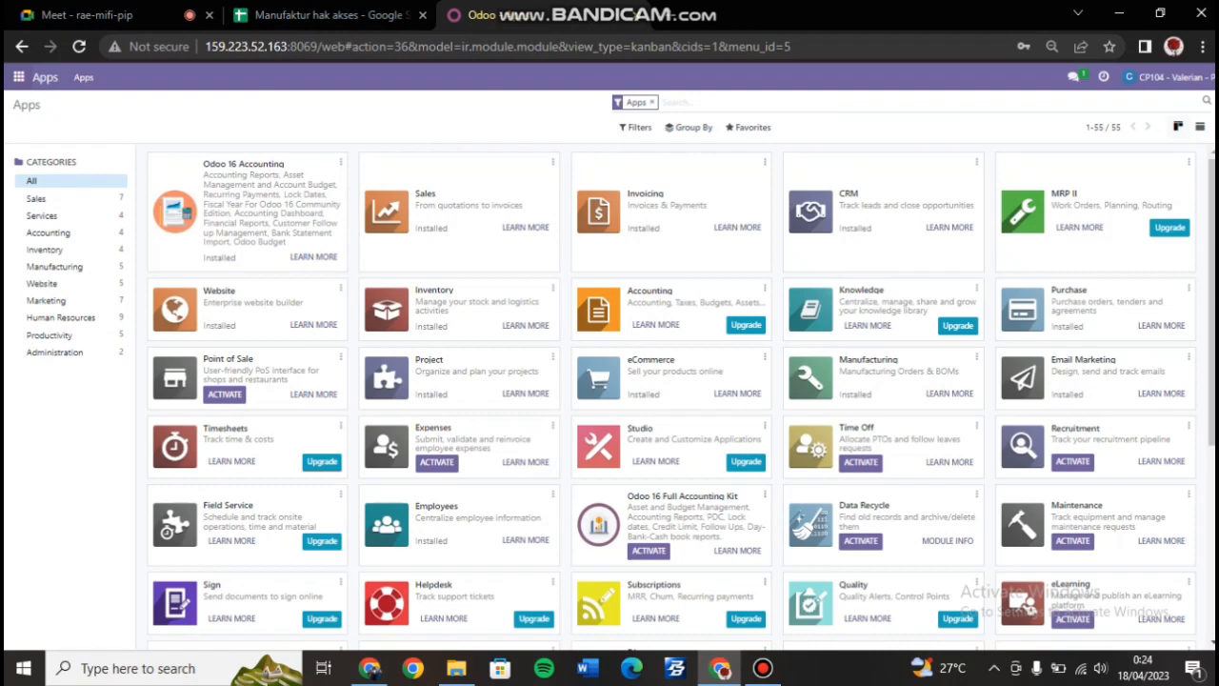
Open Settings > Purchase and review Purchase Order Approval with its Rp 3,000.00 minimum.
left_click(19, 78)
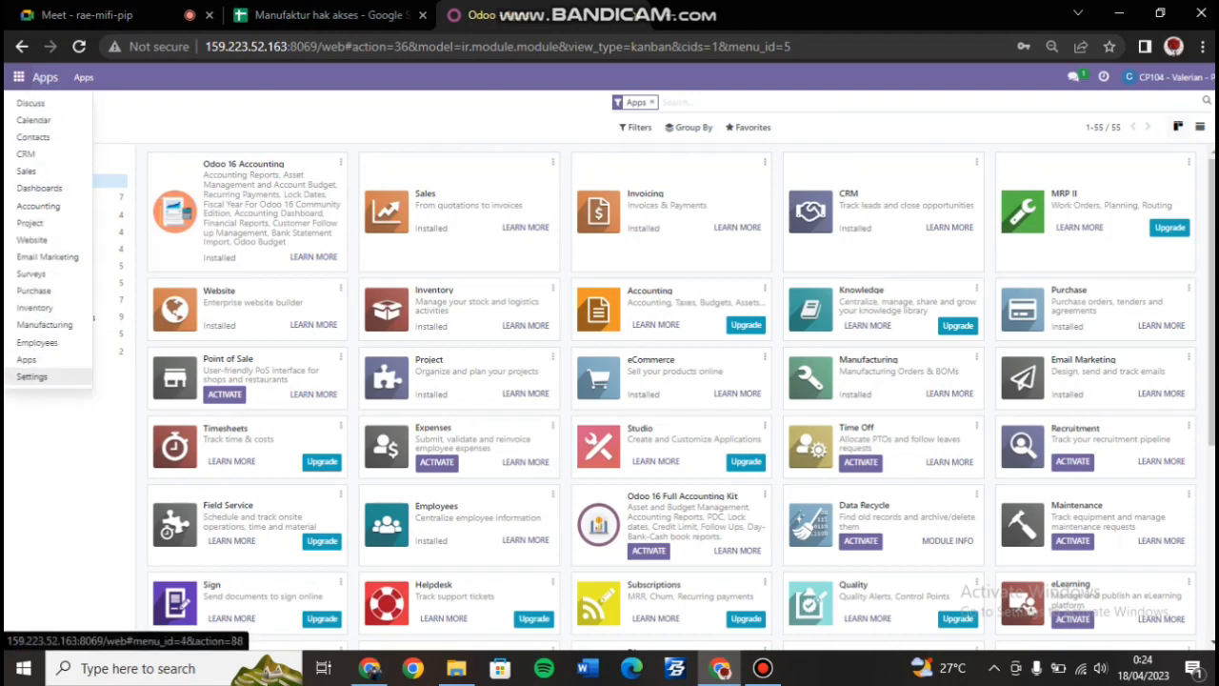
left_click(32, 376)
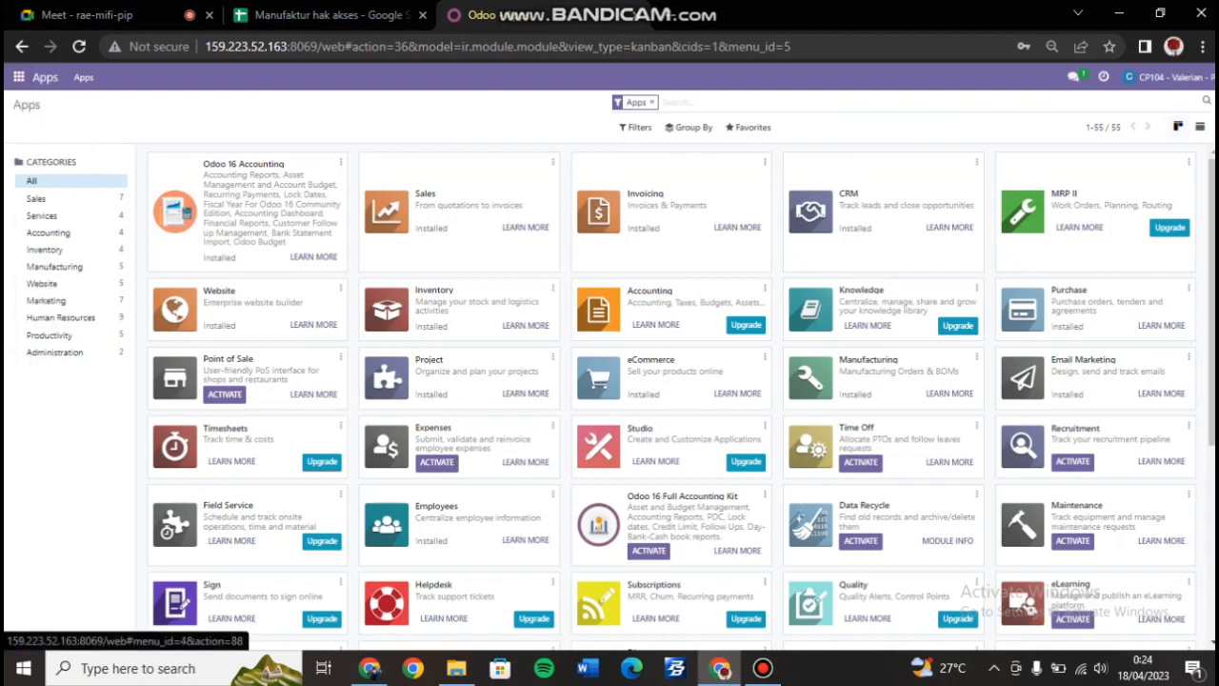
left_click(53, 265)
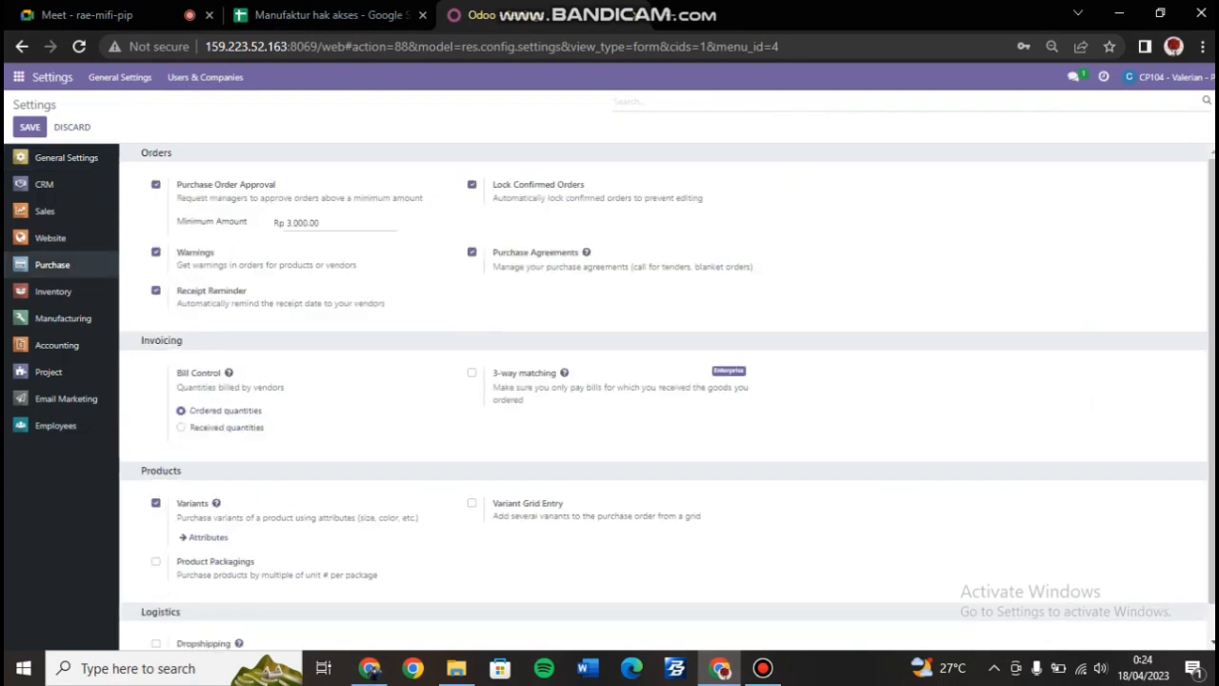
scroll(667, 400, "down", 1)
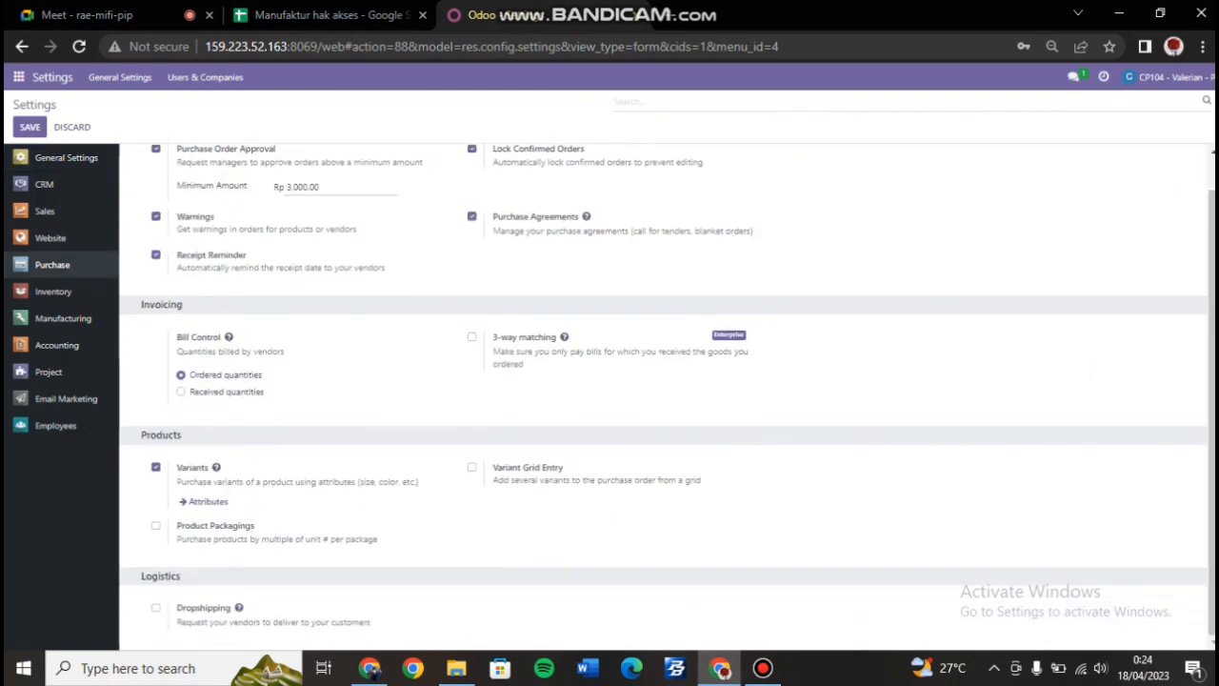
scroll(667, 396, "up", 1)
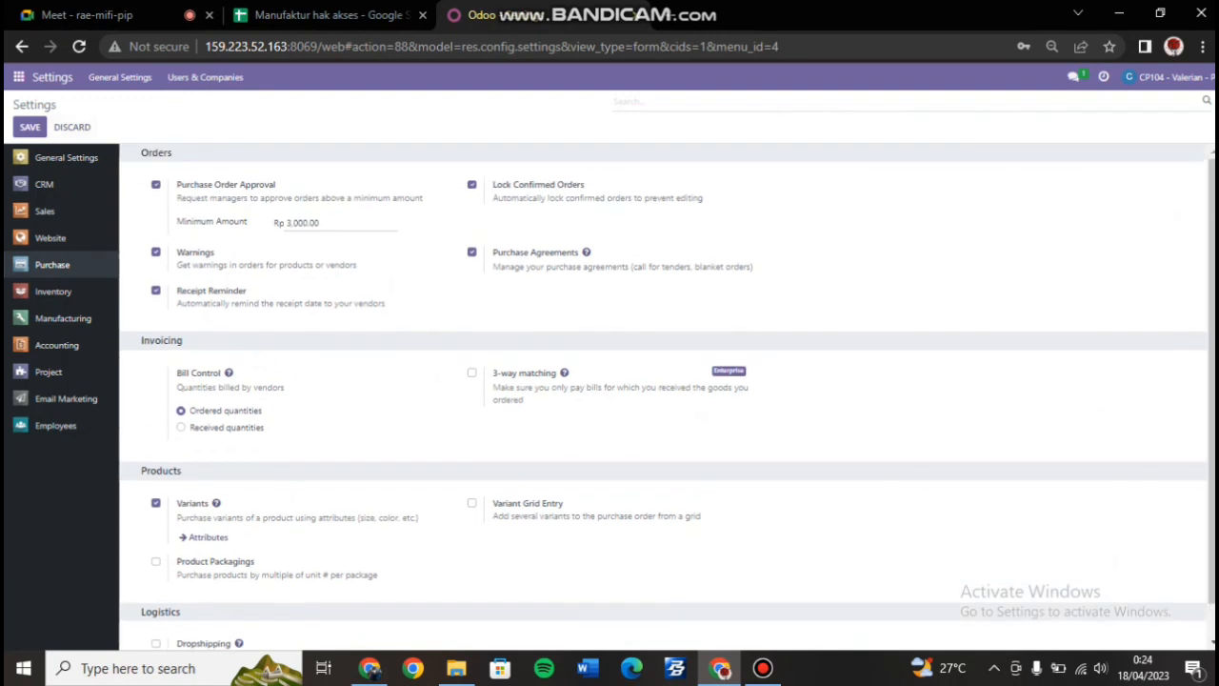
left_click(18, 76)
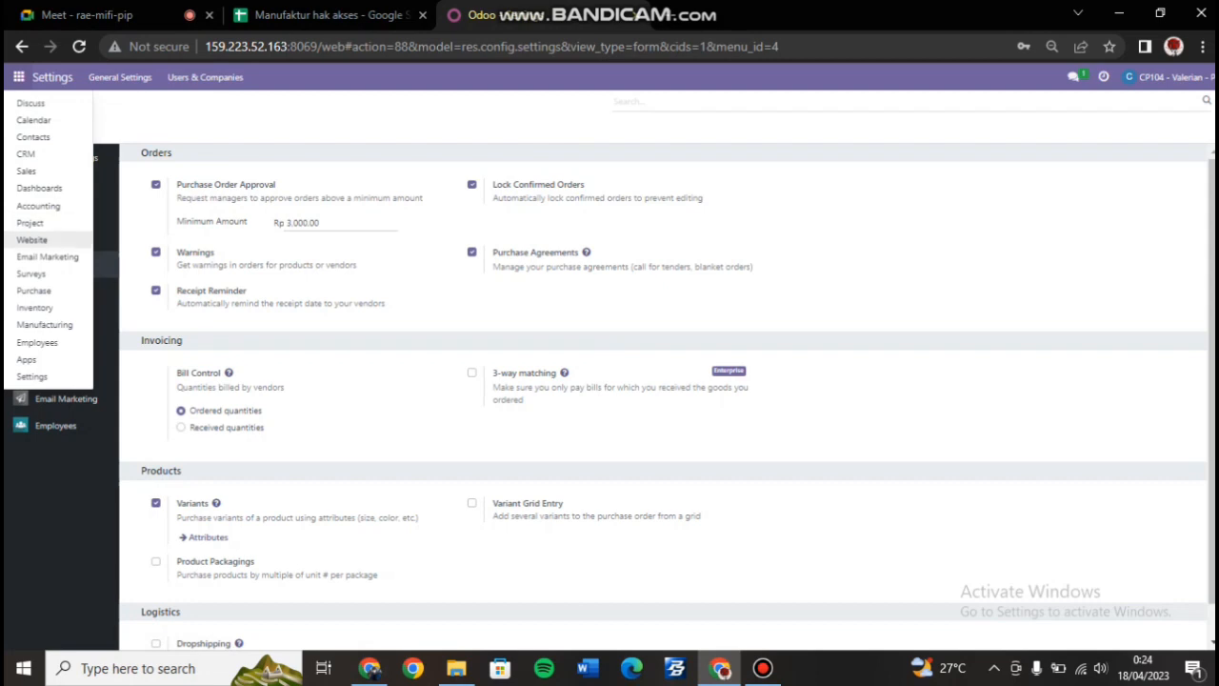
Open Purchase > Orders > Vendors and review the Ready Mat 11 vendor record.
left_click(33, 290)
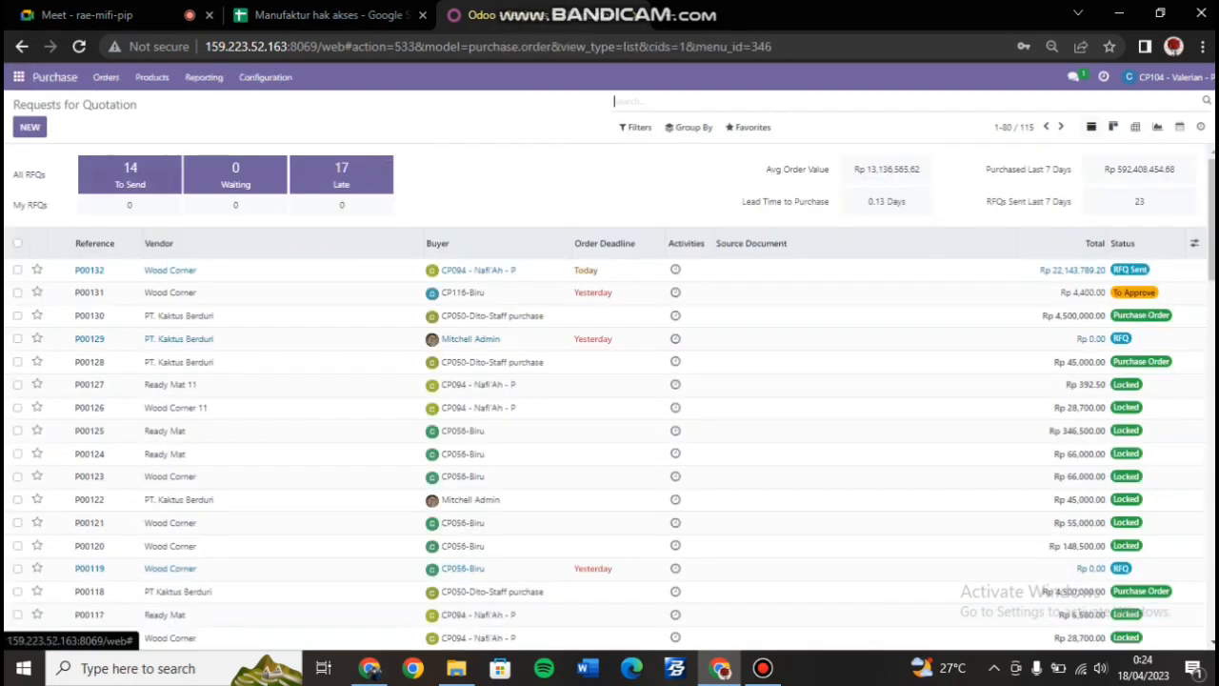
left_click(106, 77)
left_click(107, 152)
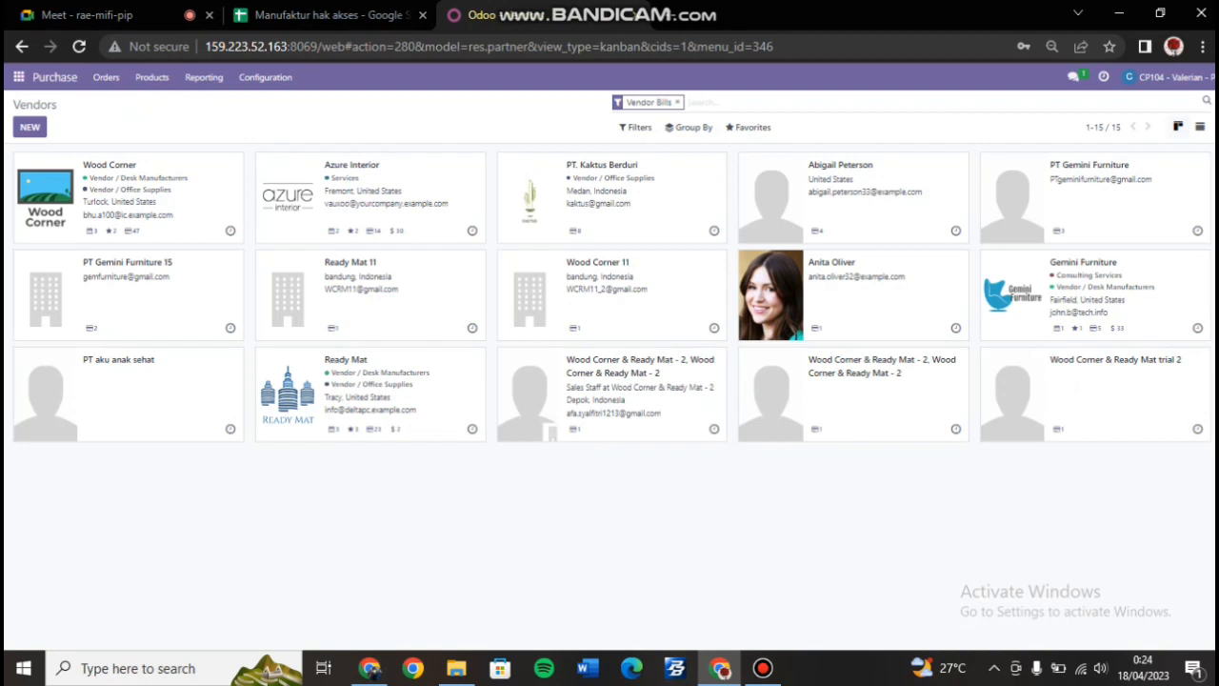
left_click(367, 290)
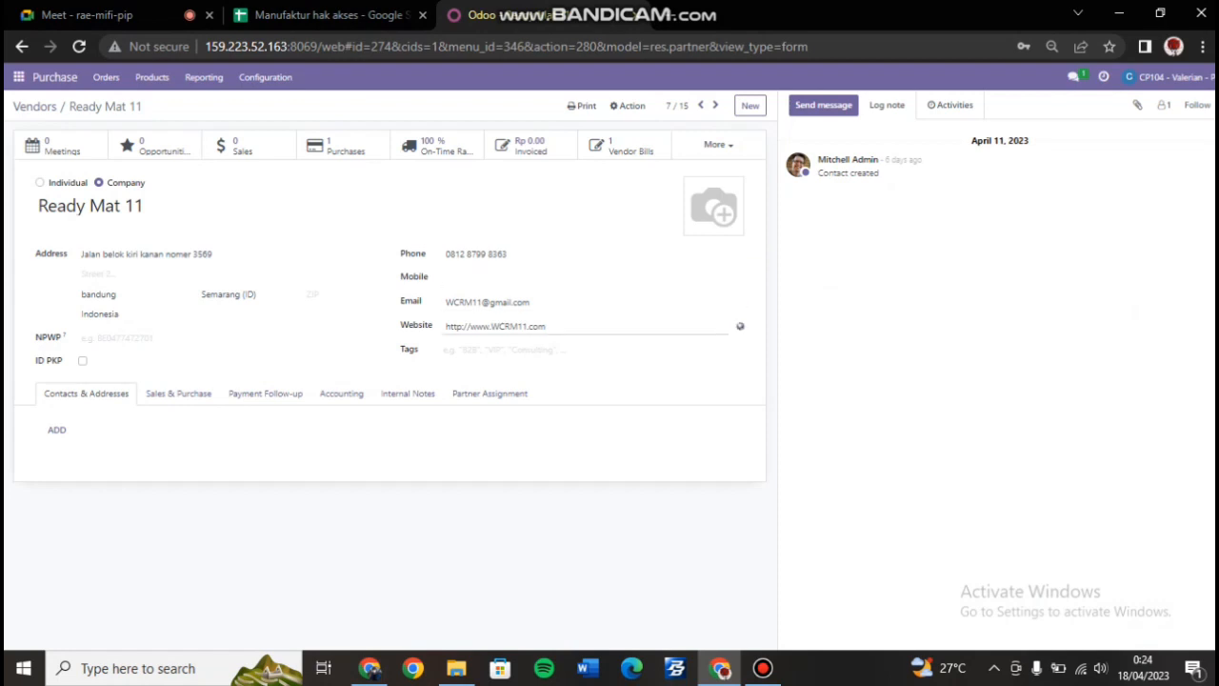
left_click(22, 47)
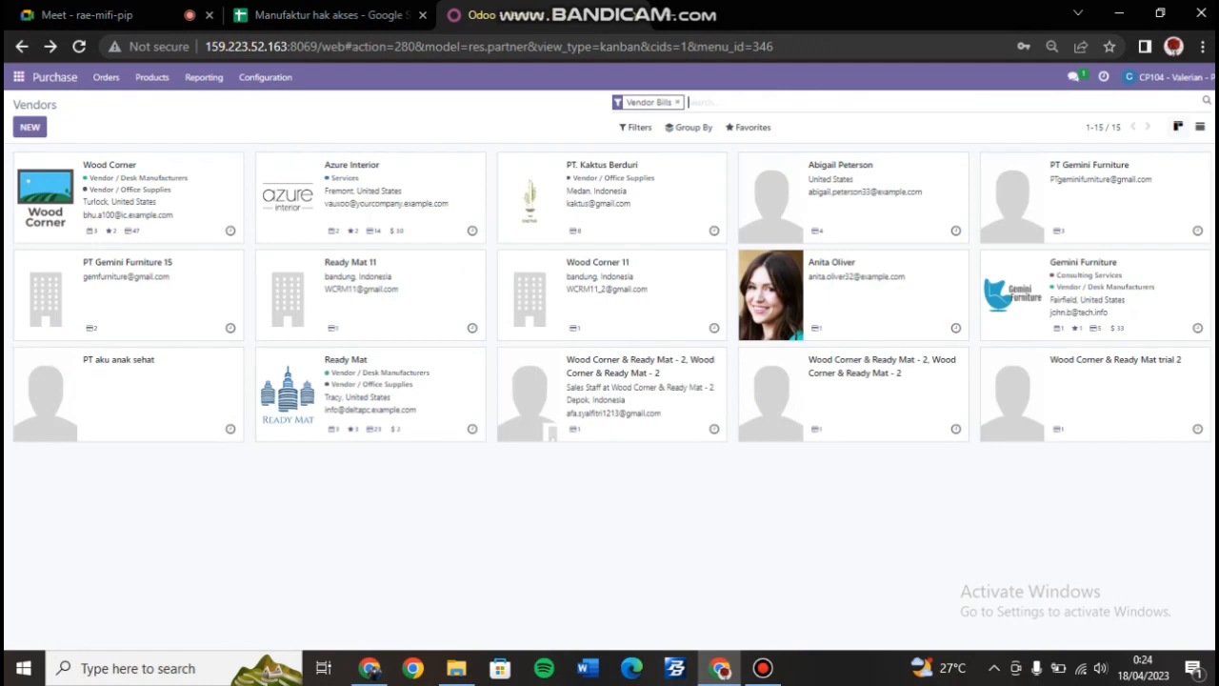
Inspect Wood Corner 11's name, address, phone, email, website and state without changes.
left_click(600, 285)
left_click(166, 206)
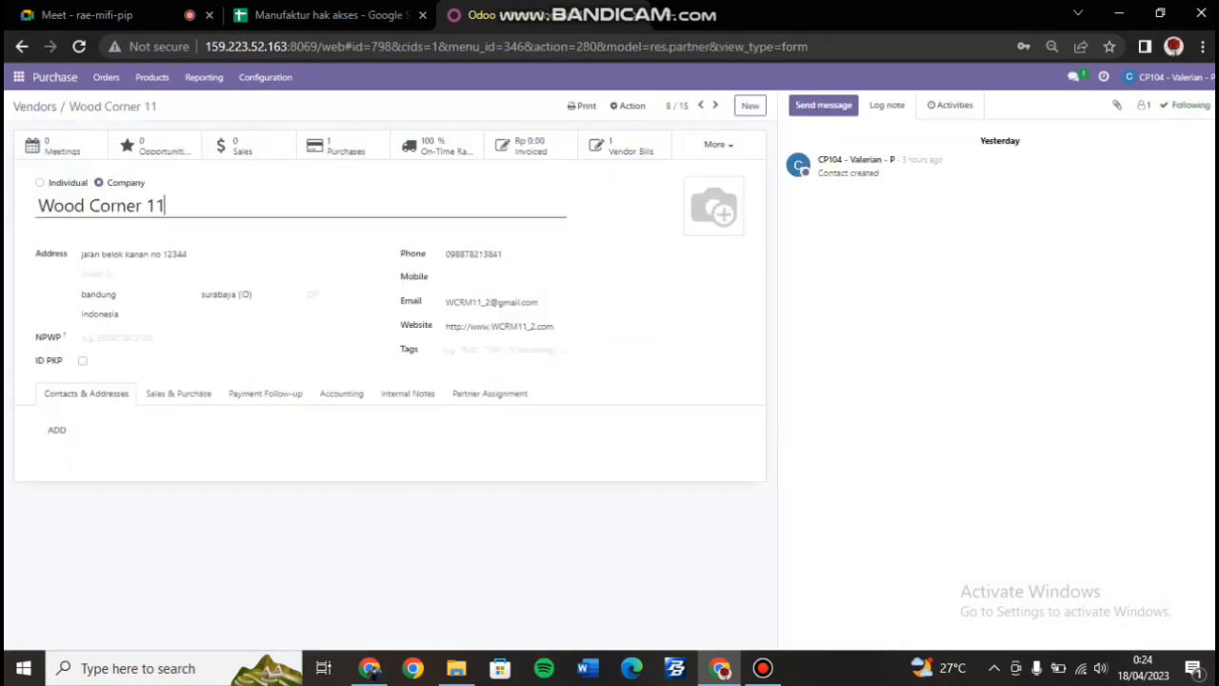
left_click(187, 254)
left_click(502, 255)
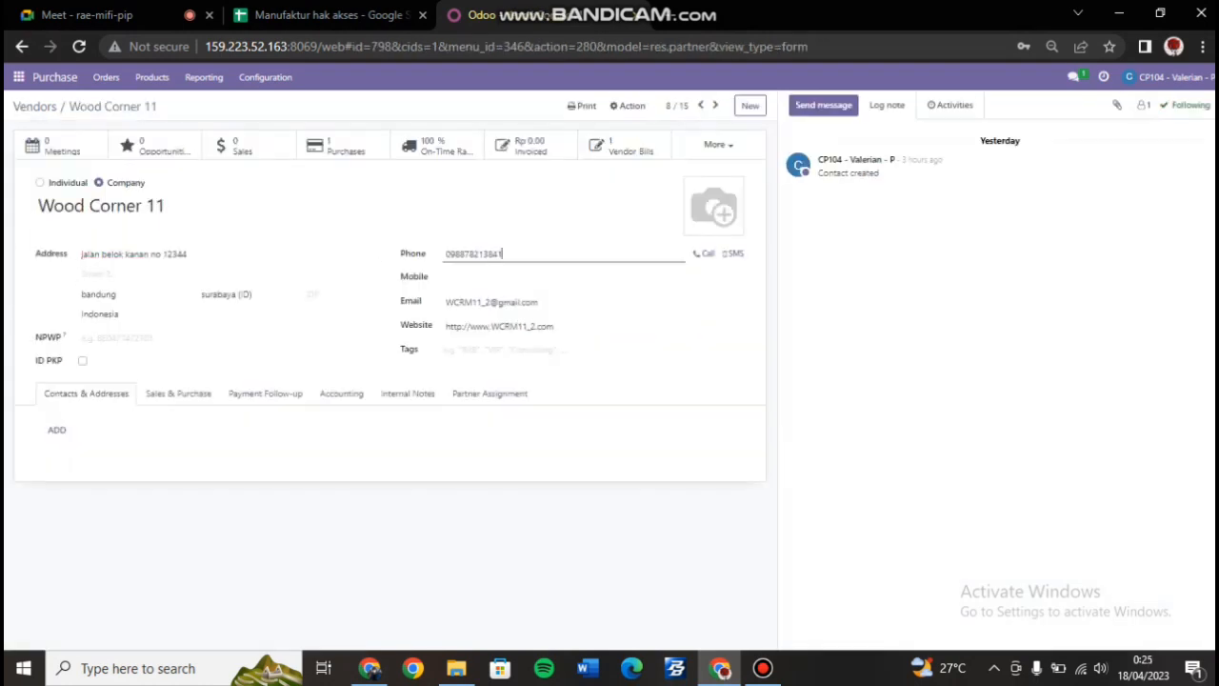
left_click(539, 302)
left_click(554, 326)
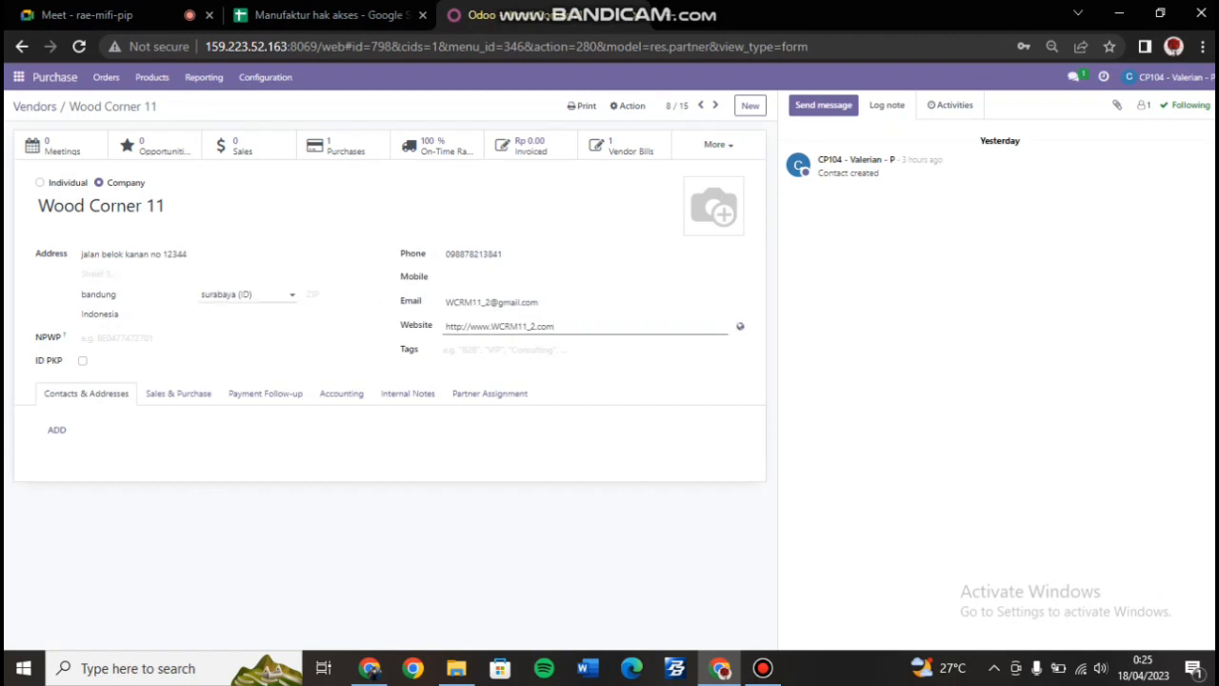
left_click(205, 295)
left_click(338, 361)
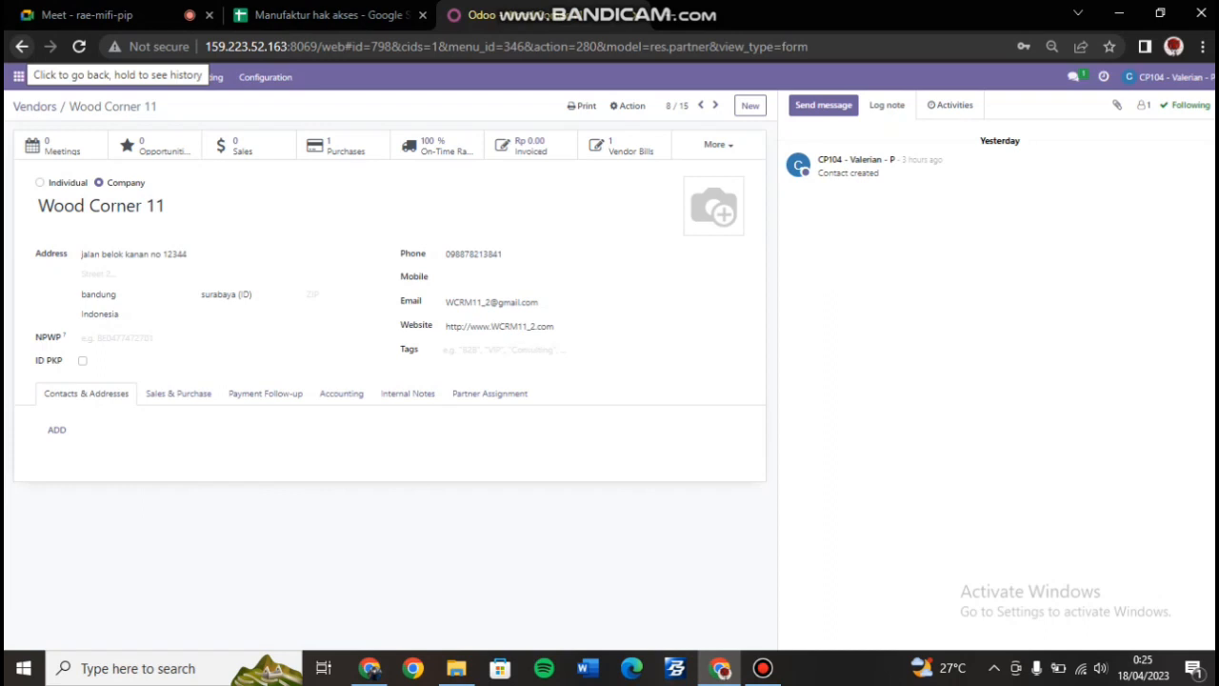
left_click(22, 47)
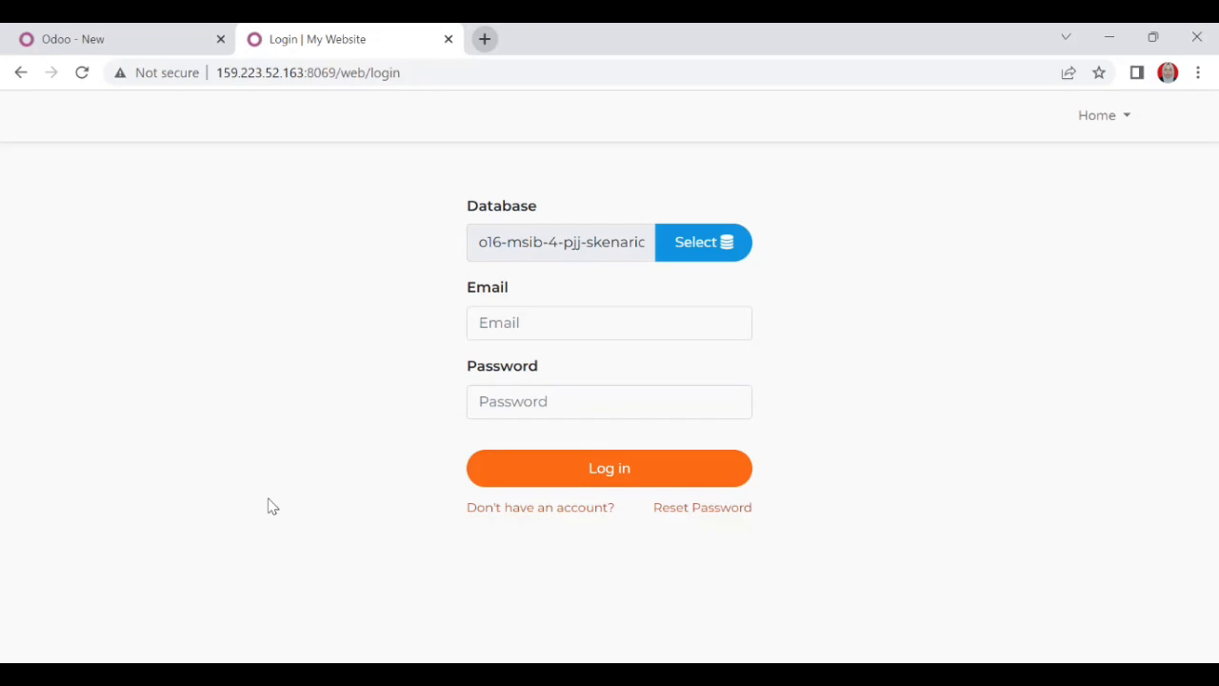
Log in as the purchase staff user with the saved email and the account password.
left_click(514, 330)
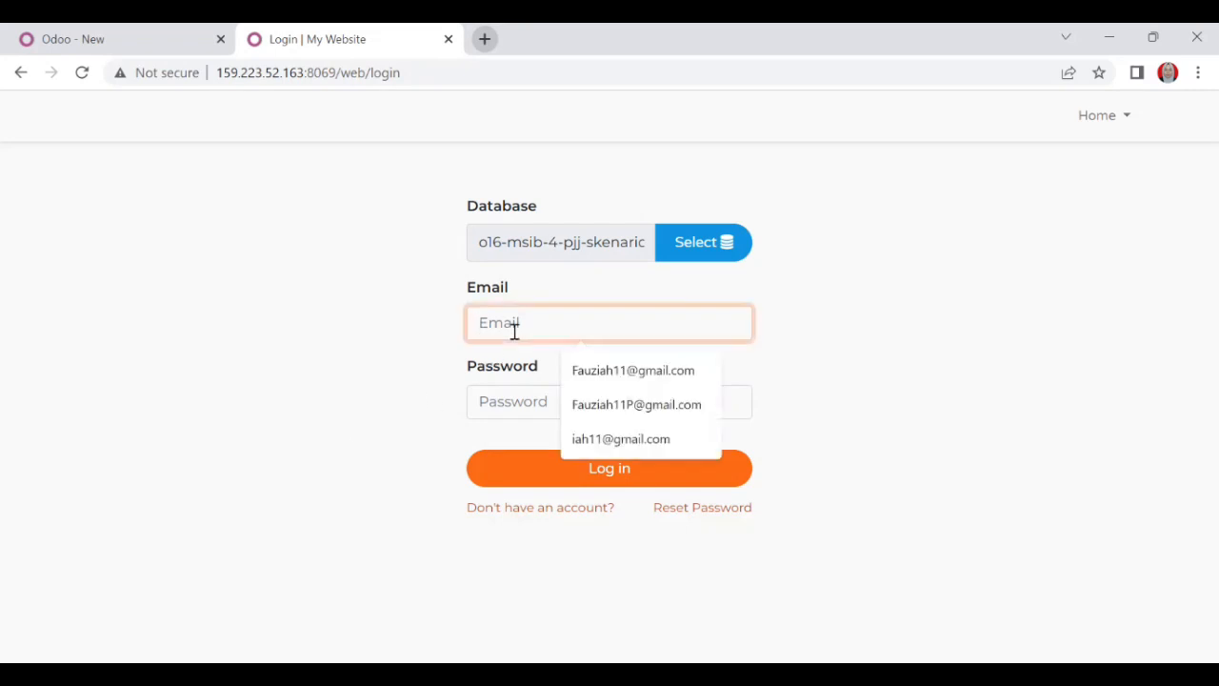
left_click(581, 405)
left_click(540, 408)
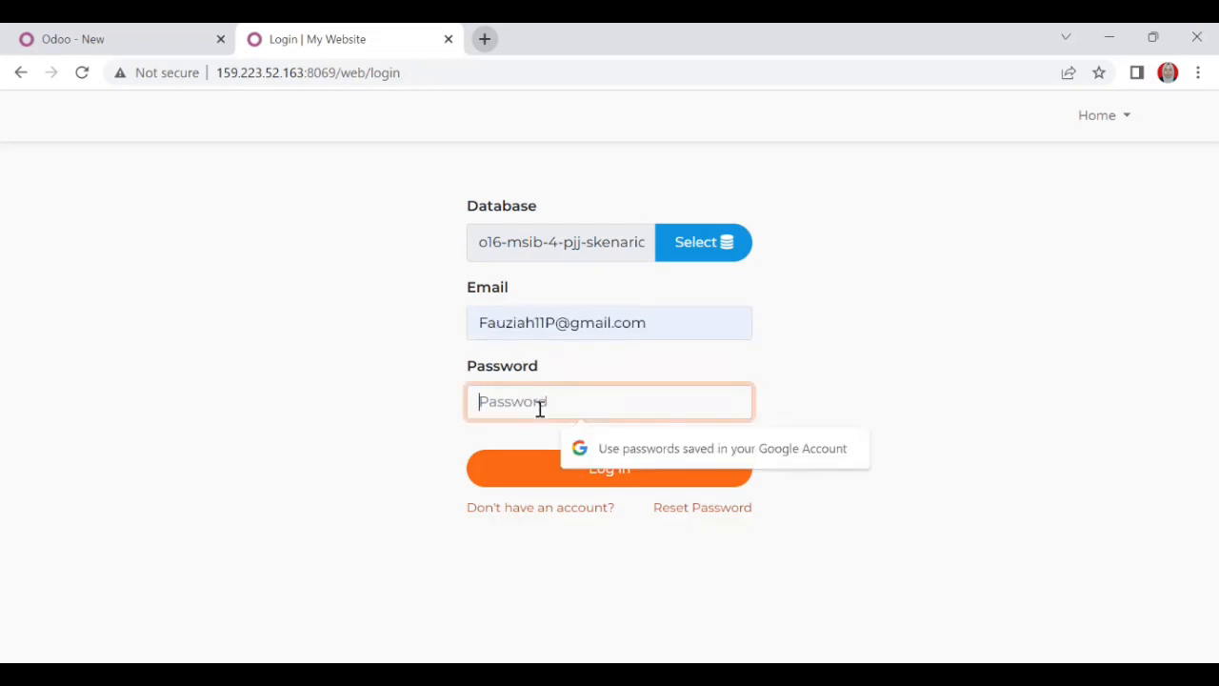
type("***")
key("Return")
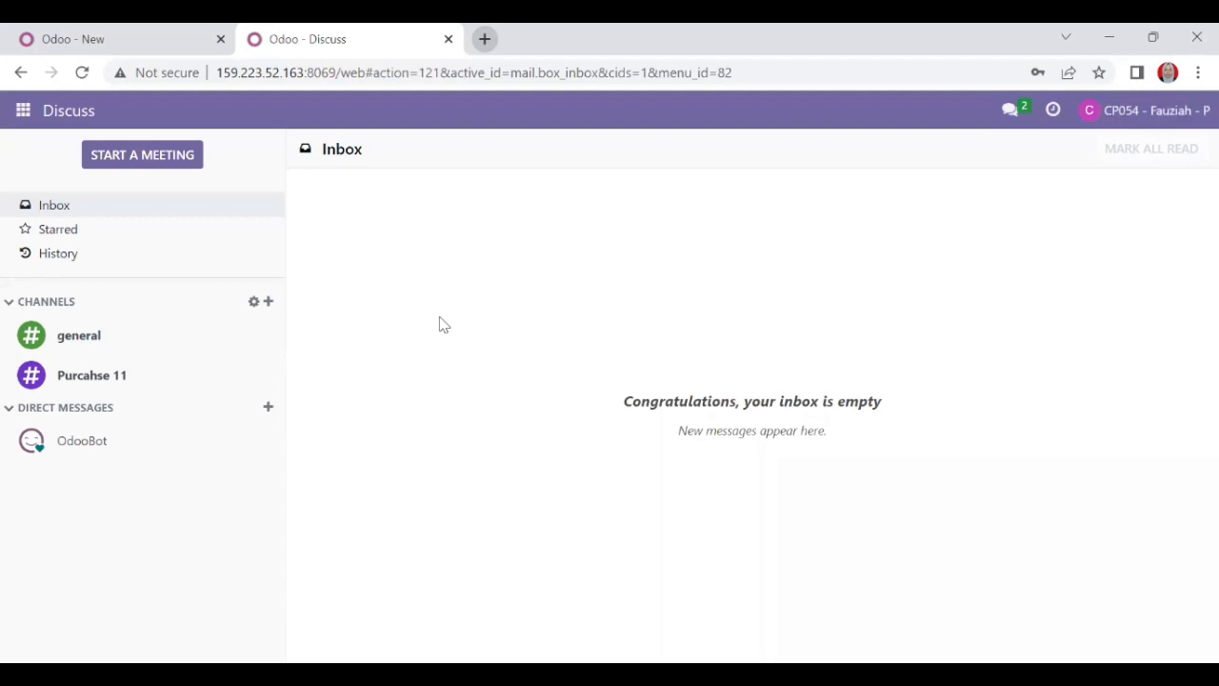
left_click(25, 120)
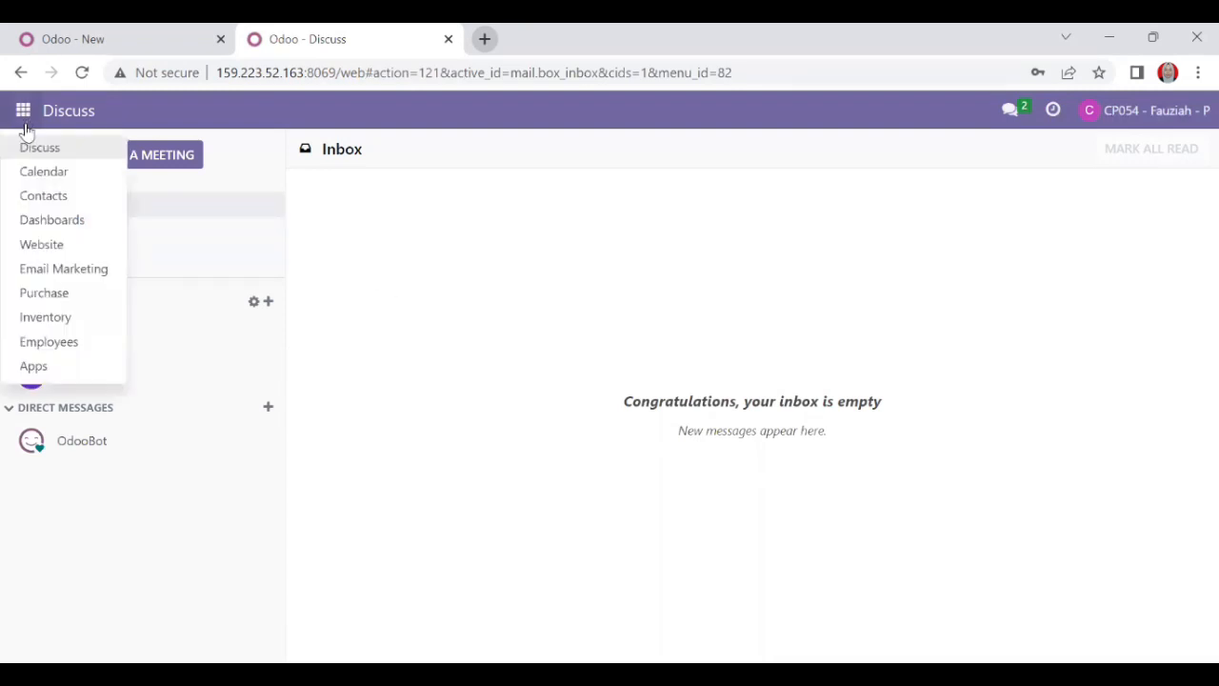
Go to Purchase > Configuration > Vendor Pricelists and create a new pricelist entry.
left_click(50, 296)
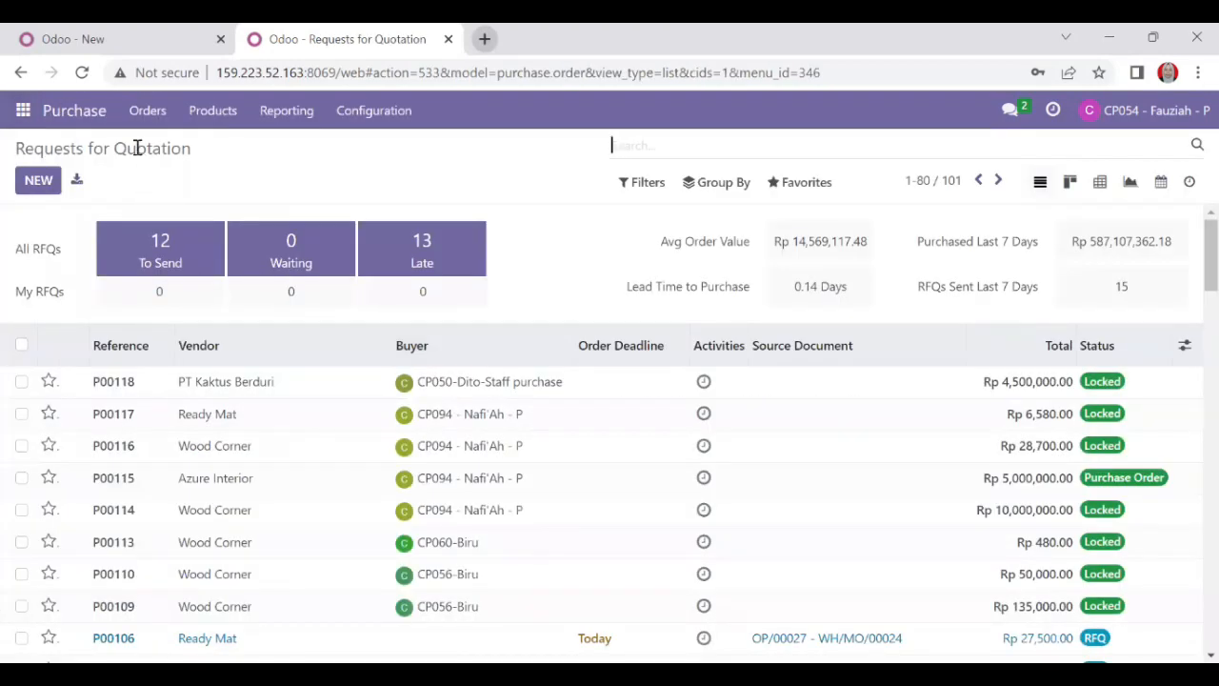
left_click(381, 116)
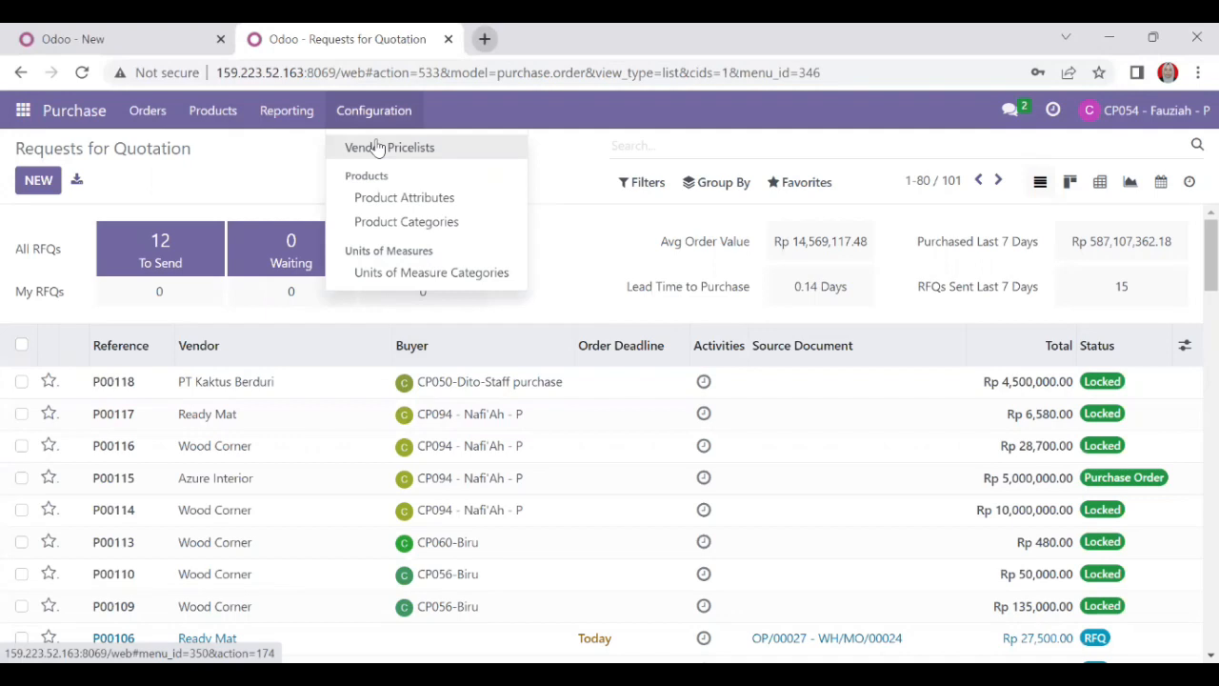
left_click(378, 148)
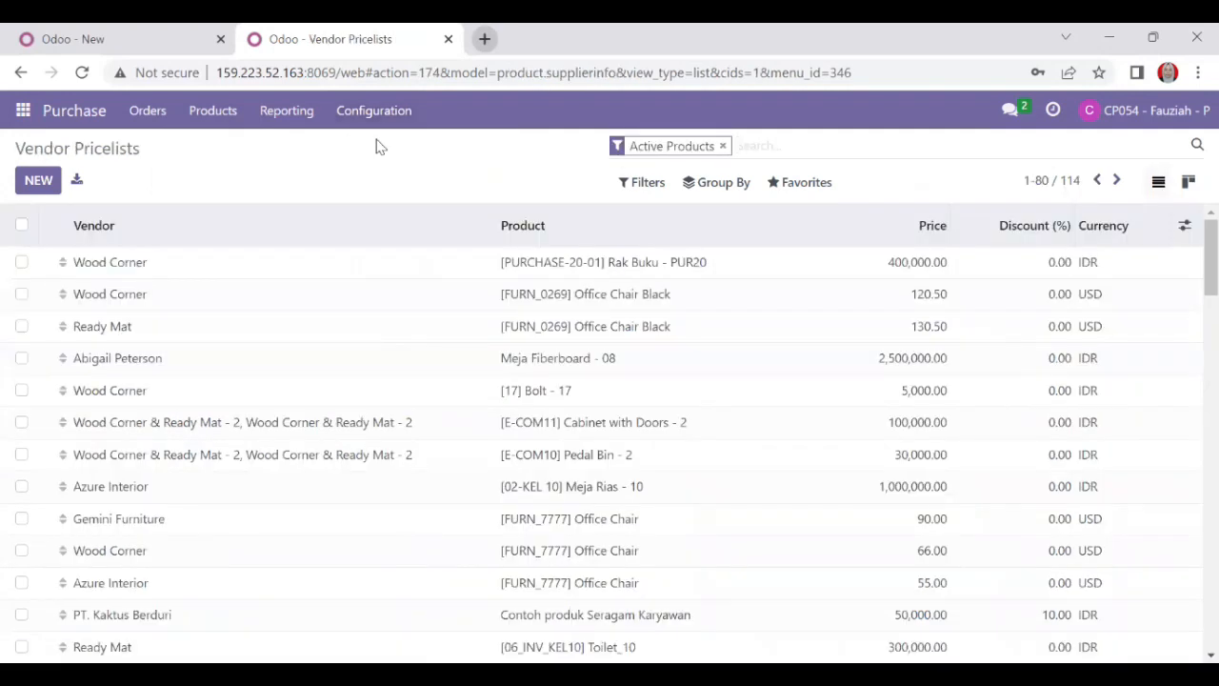
left_click(40, 183)
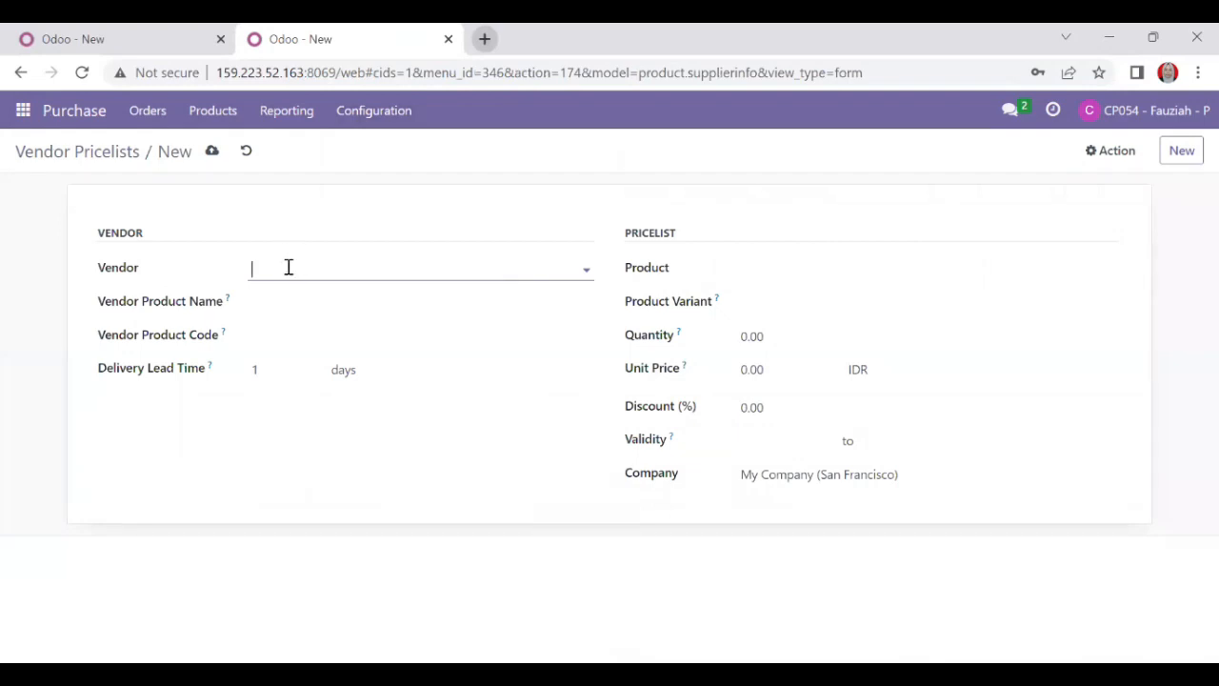
Choose vendor Wood Corner 11 and product Acoustic Bloc Screens for the new price entry.
left_click(587, 271)
left_click(535, 267)
type("Wood")
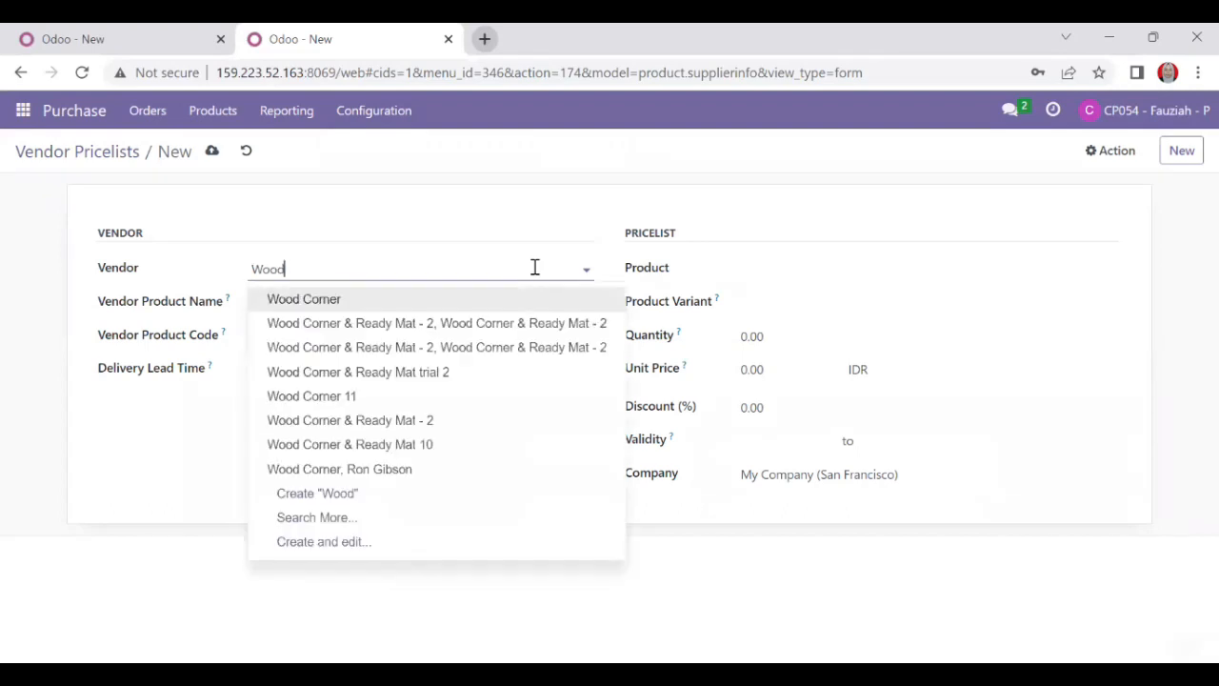
left_click(360, 395)
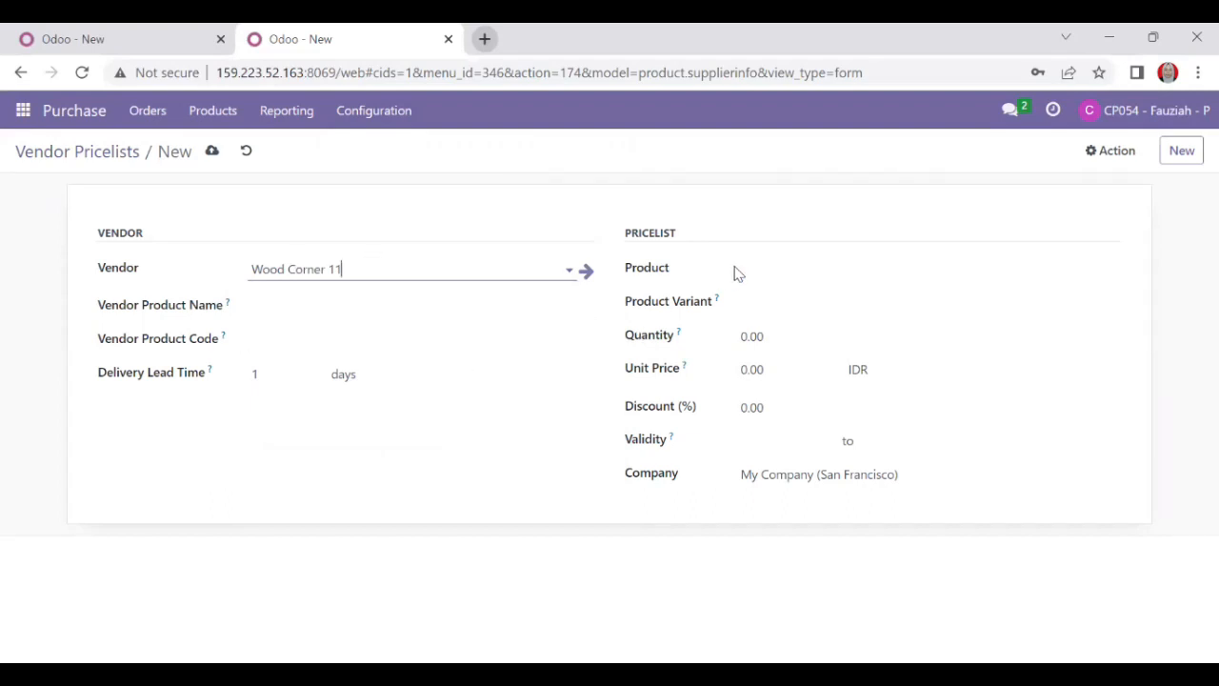
left_click(927, 272)
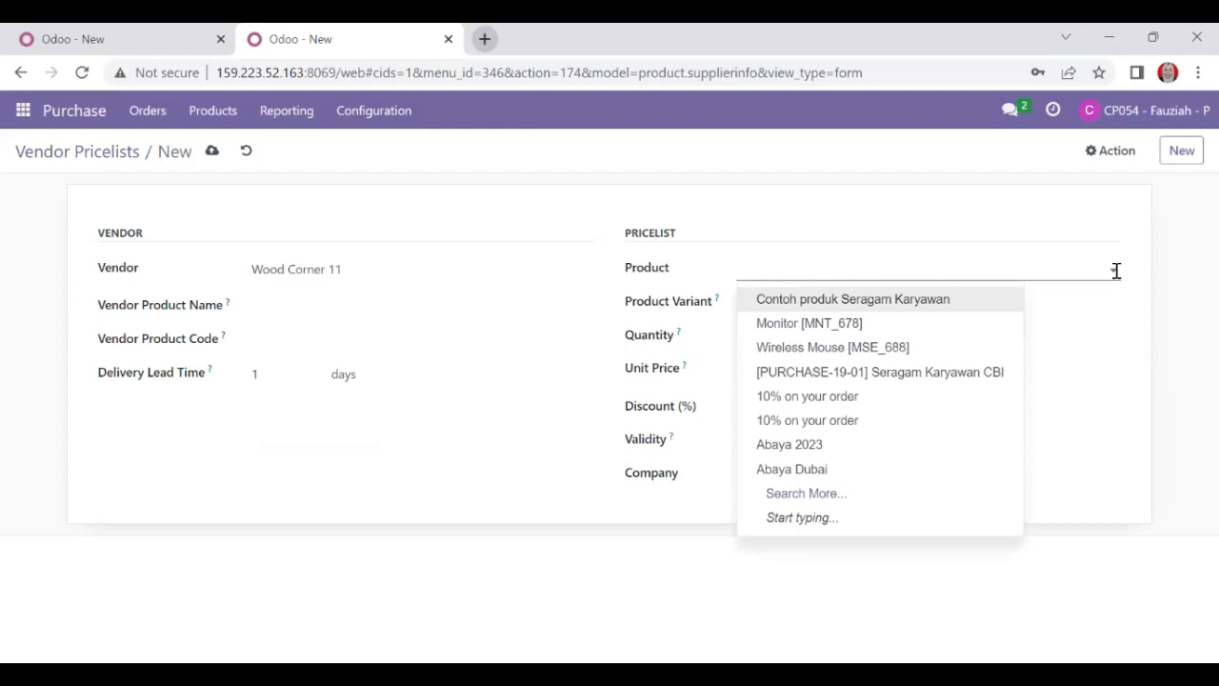
left_click(1055, 270)
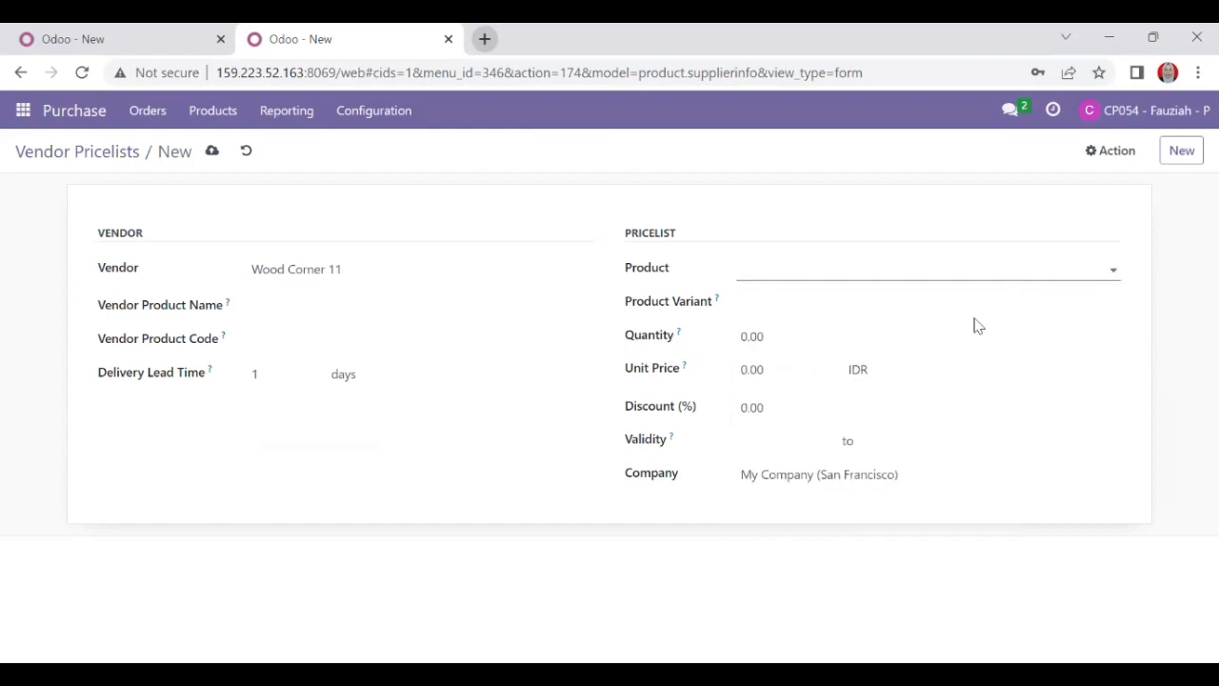
left_click(1107, 265)
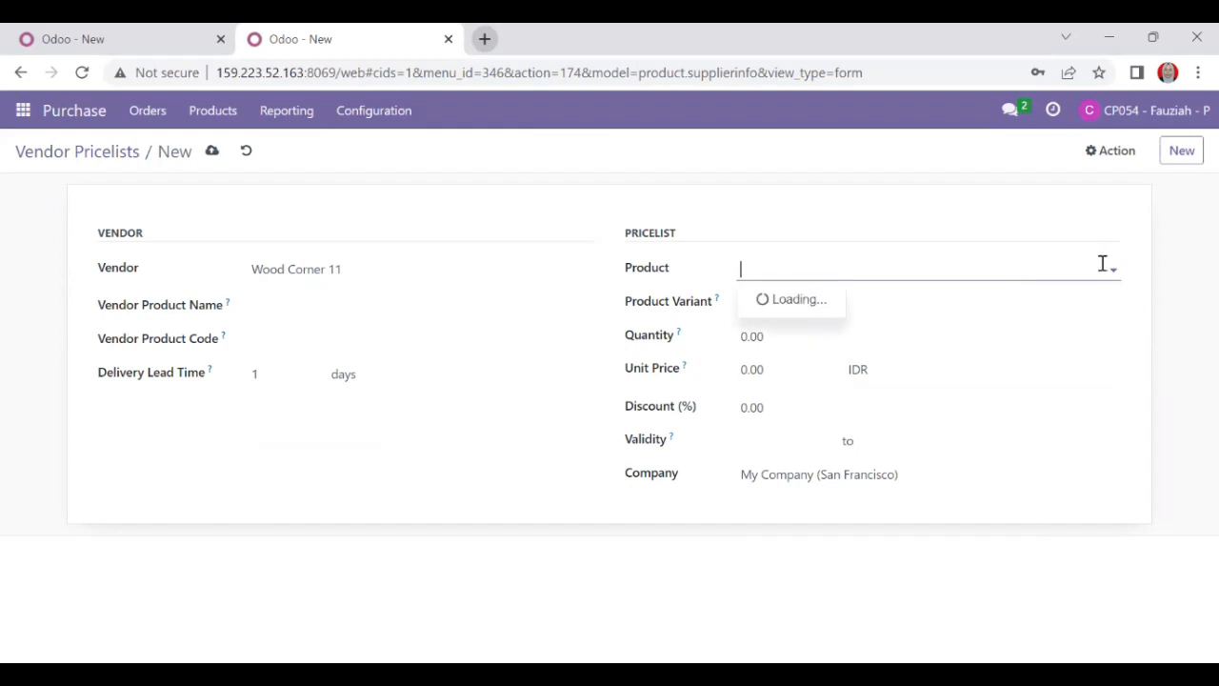
type("A")
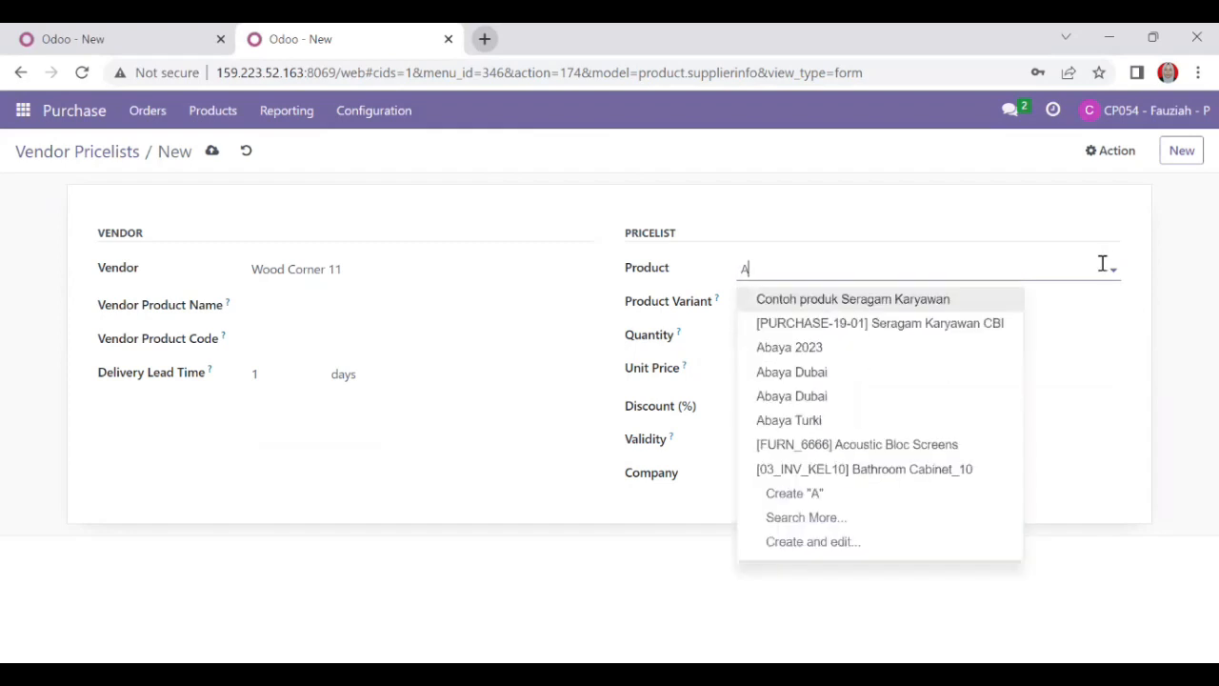
left_click(876, 444)
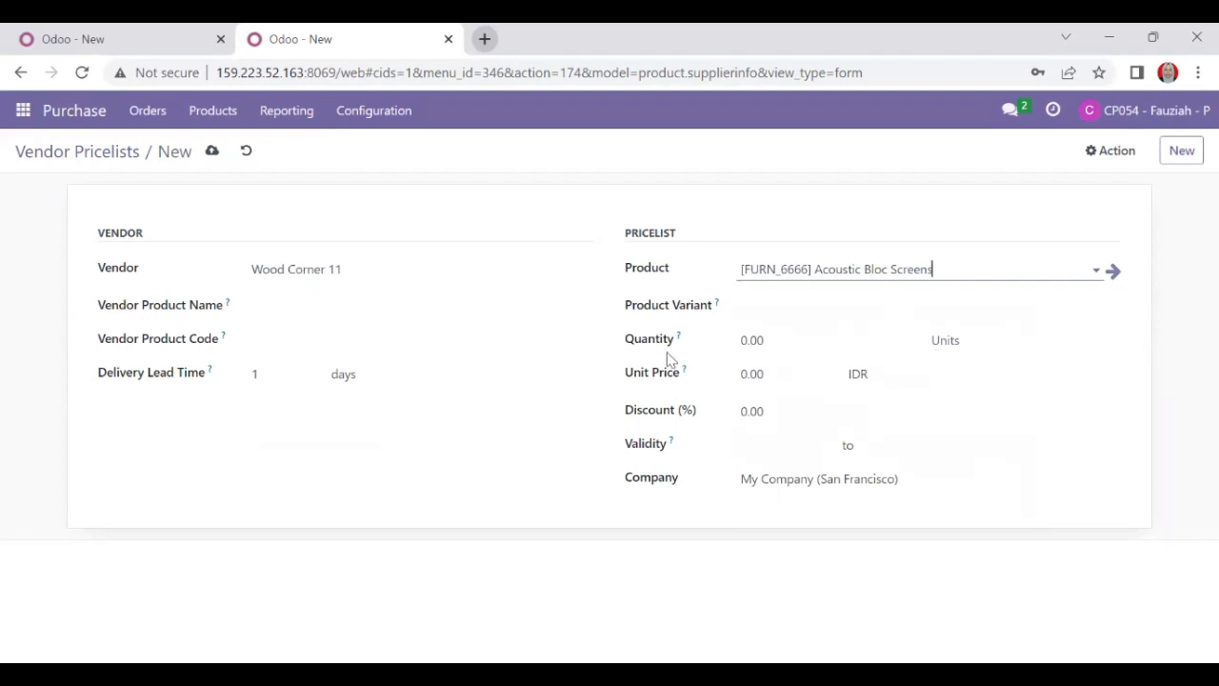
Set quantity 1 and unit price 2,870.00 IDR, then save the entry.
left_click(748, 340)
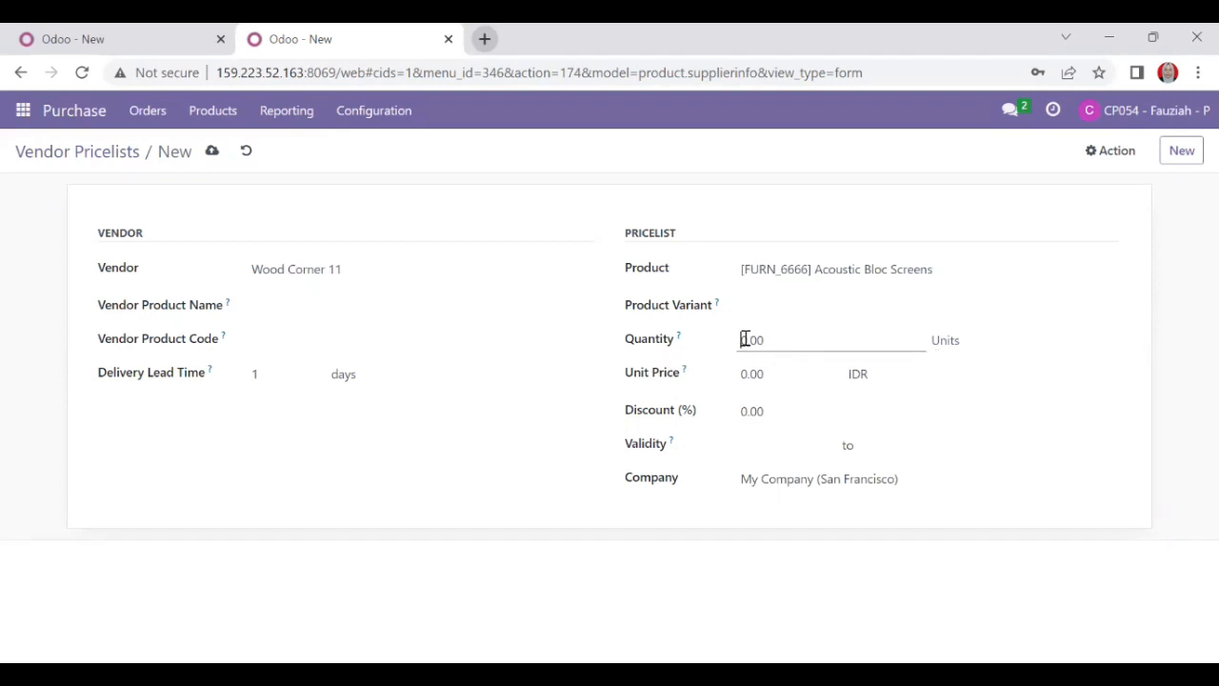
key("BackSpace")
type("1")
left_click(743, 373)
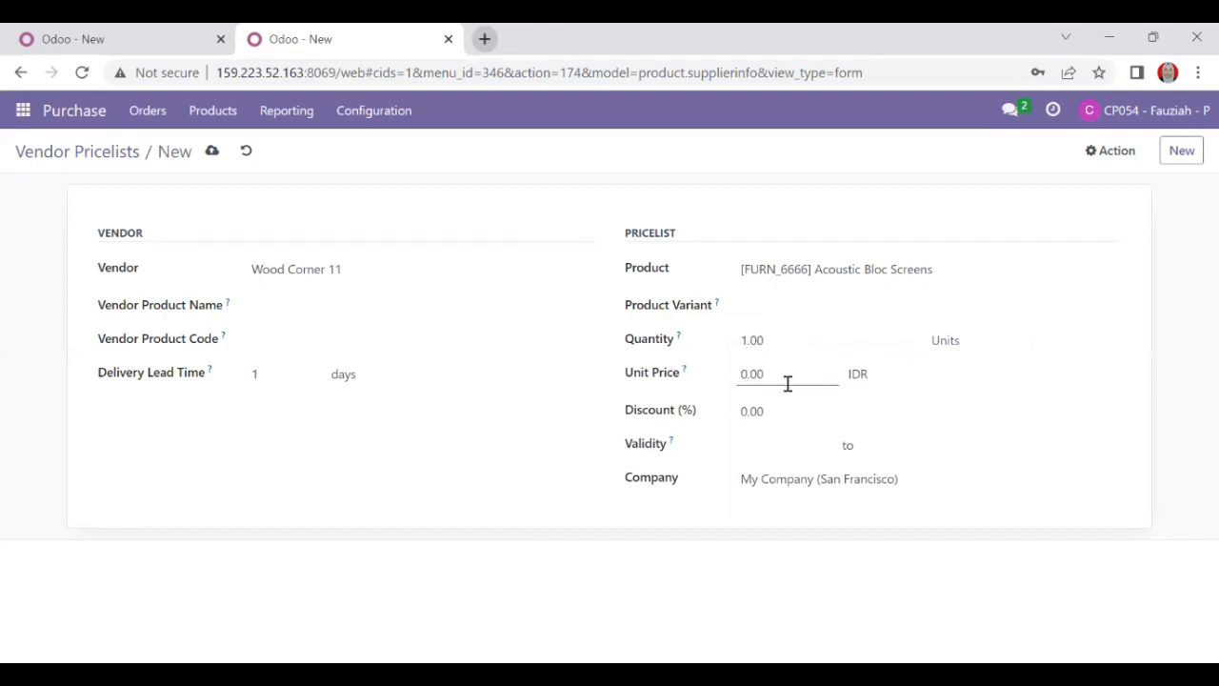
key("BackSpace")
type("2")
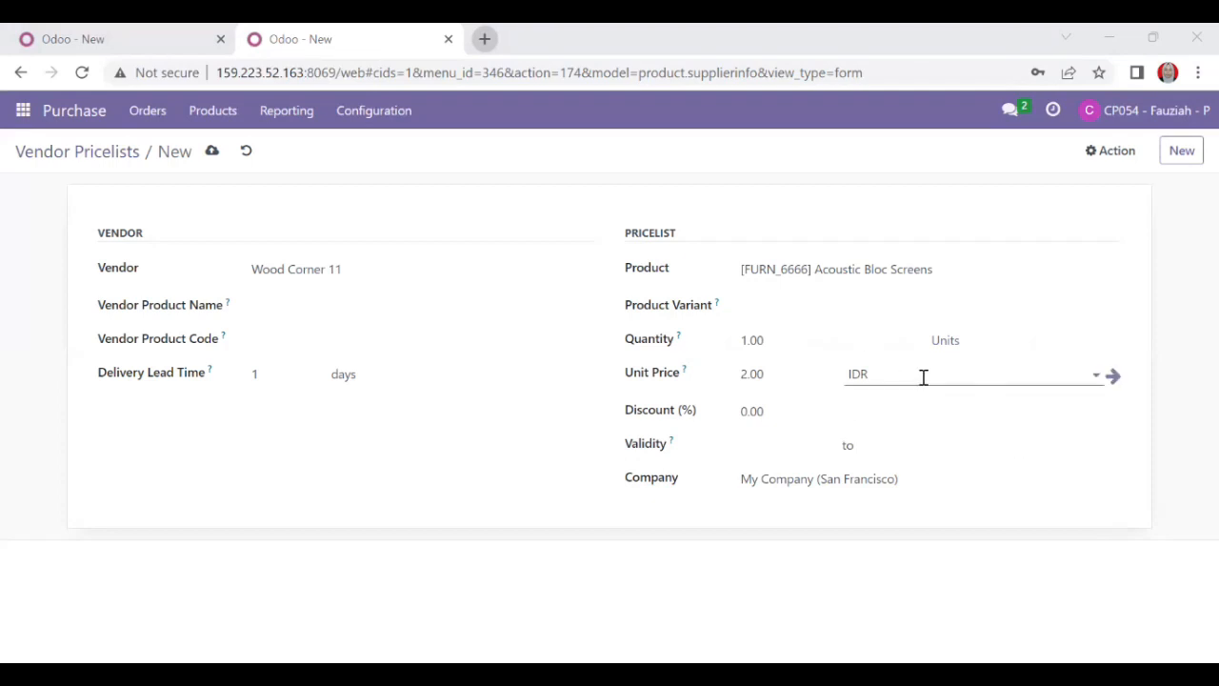
left_click(794, 410)
left_click(750, 372)
type("870")
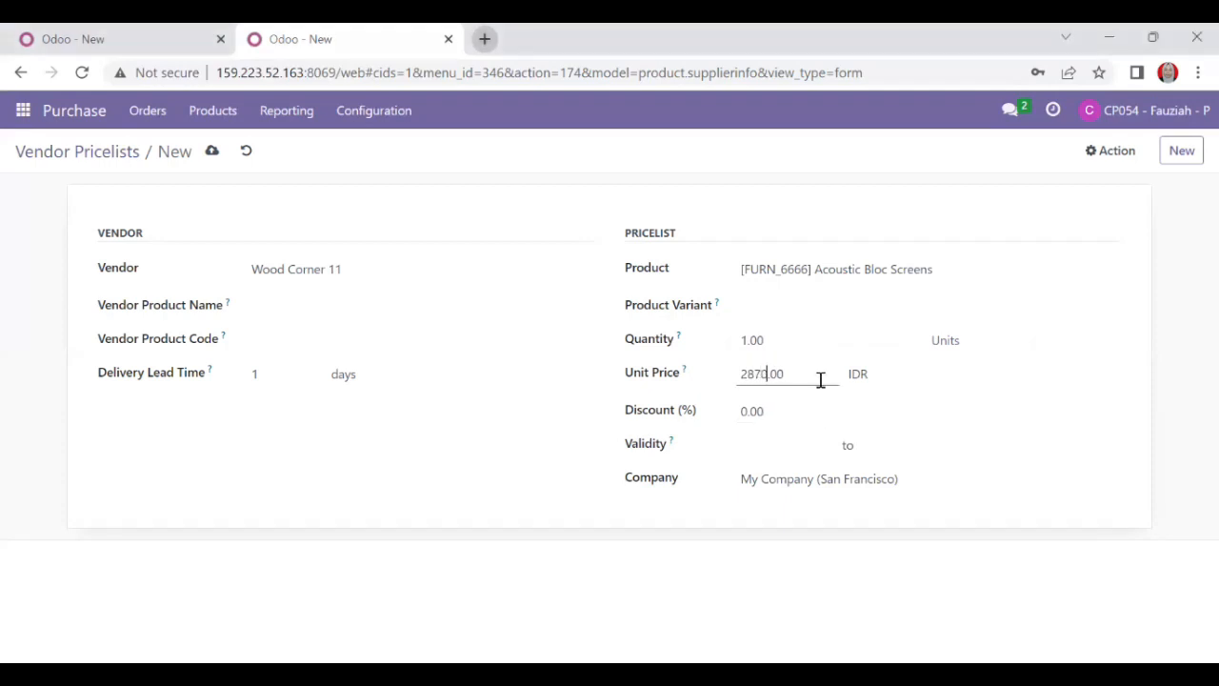
left_click(827, 556)
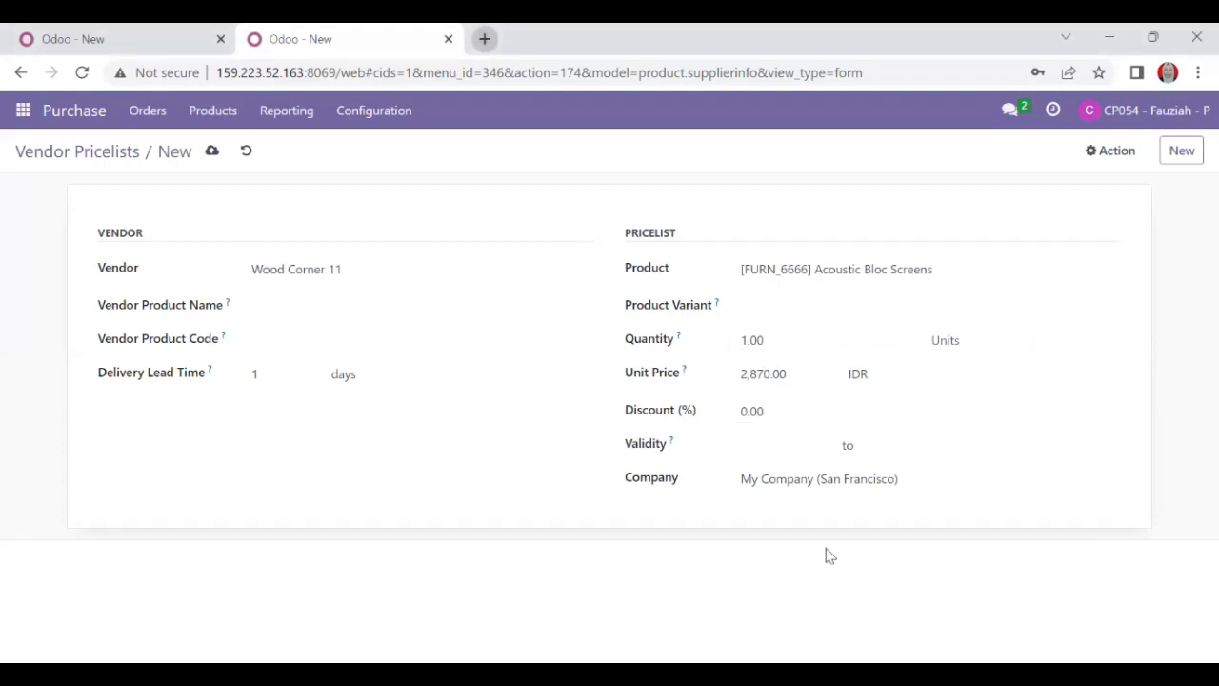
left_click(1181, 152)
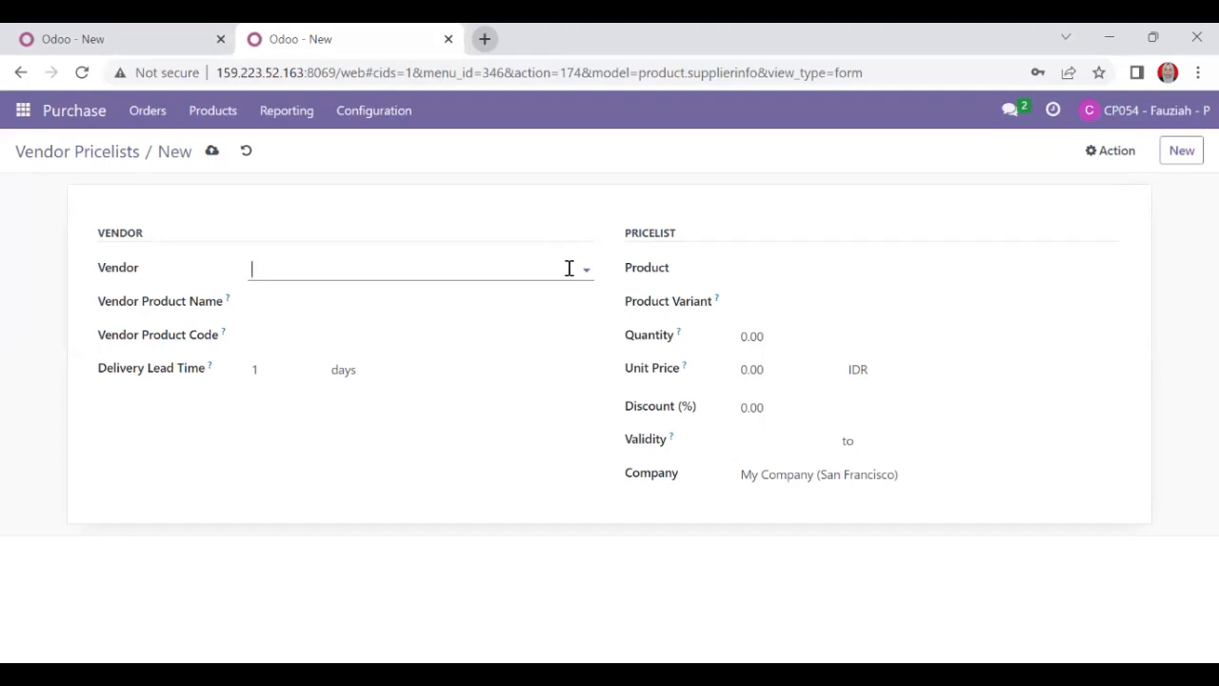
Choose vendor Ready Mat 11 and product [FURN_7777] Office Chair for the price entry.
left_click(521, 267)
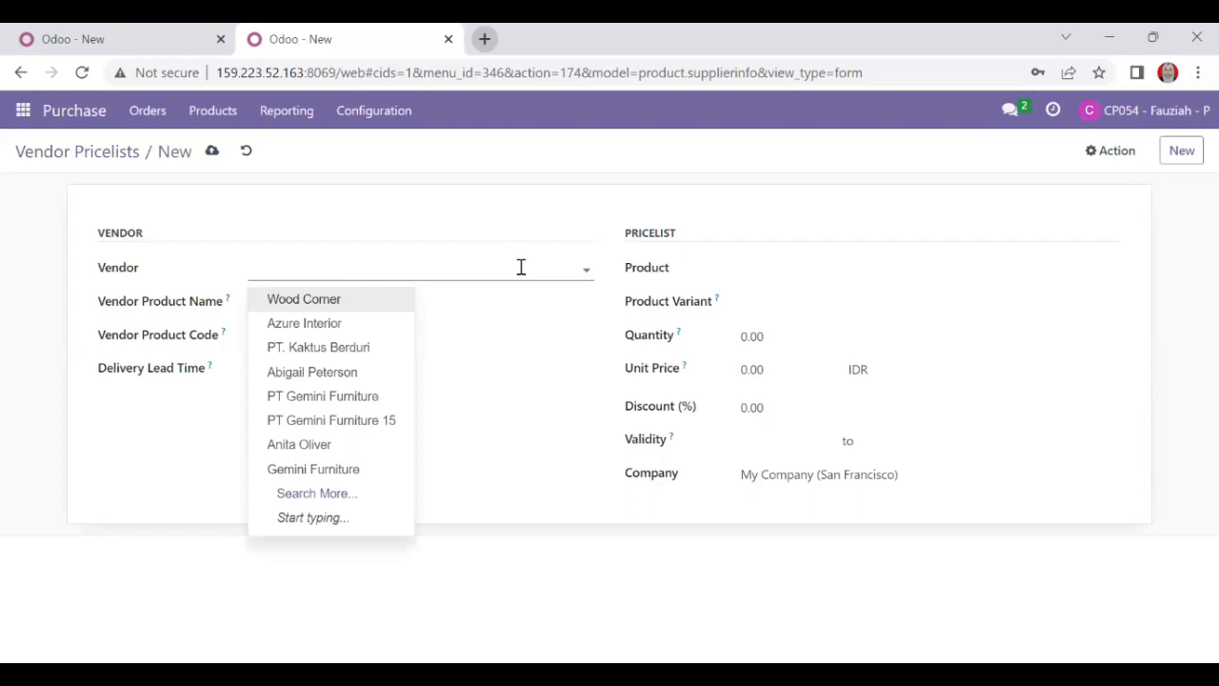
type("Ready")
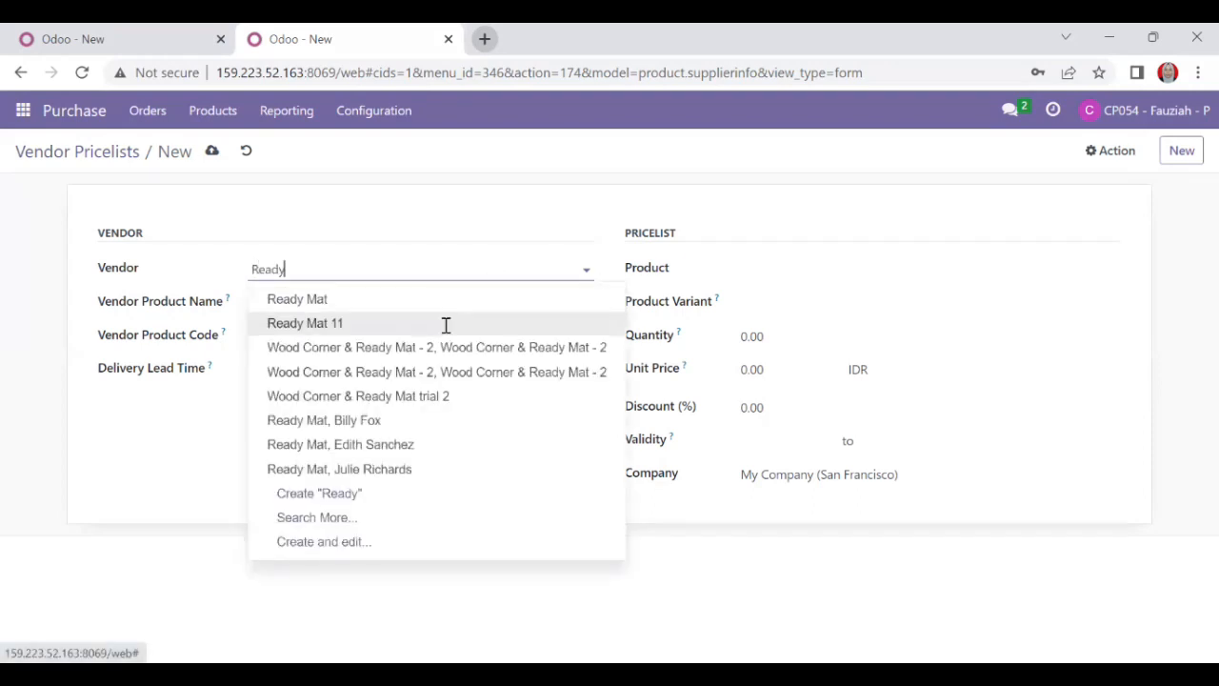
left_click(444, 324)
left_click(975, 272)
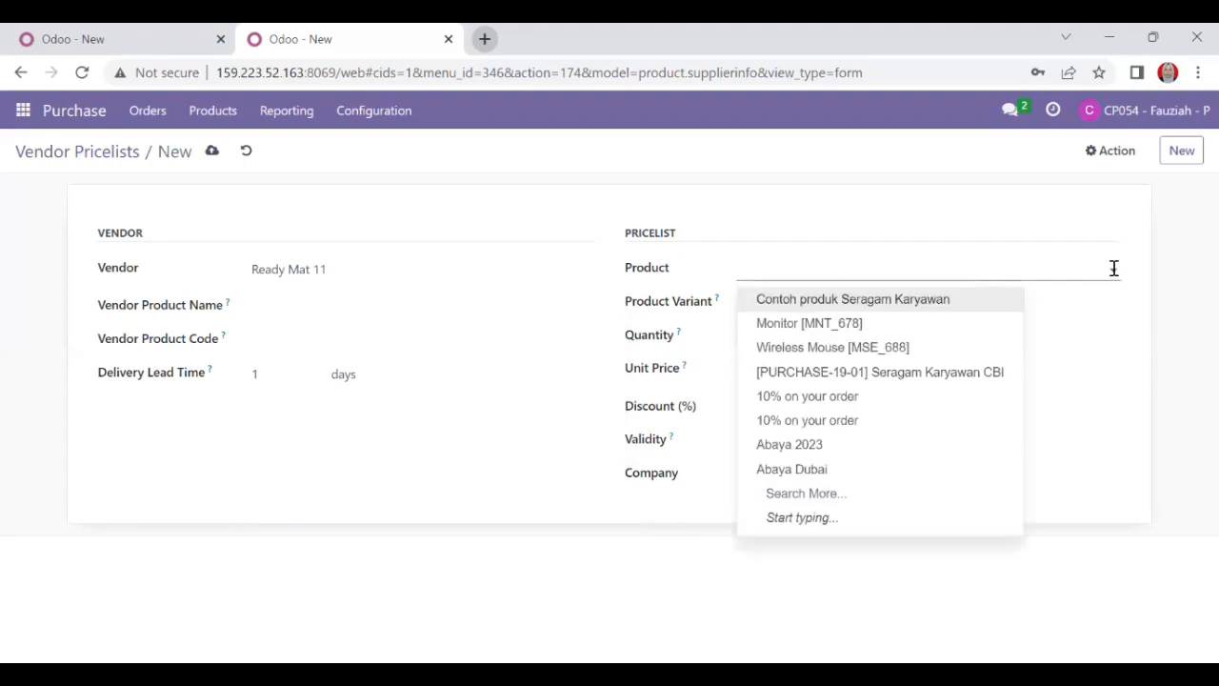
type("Offi")
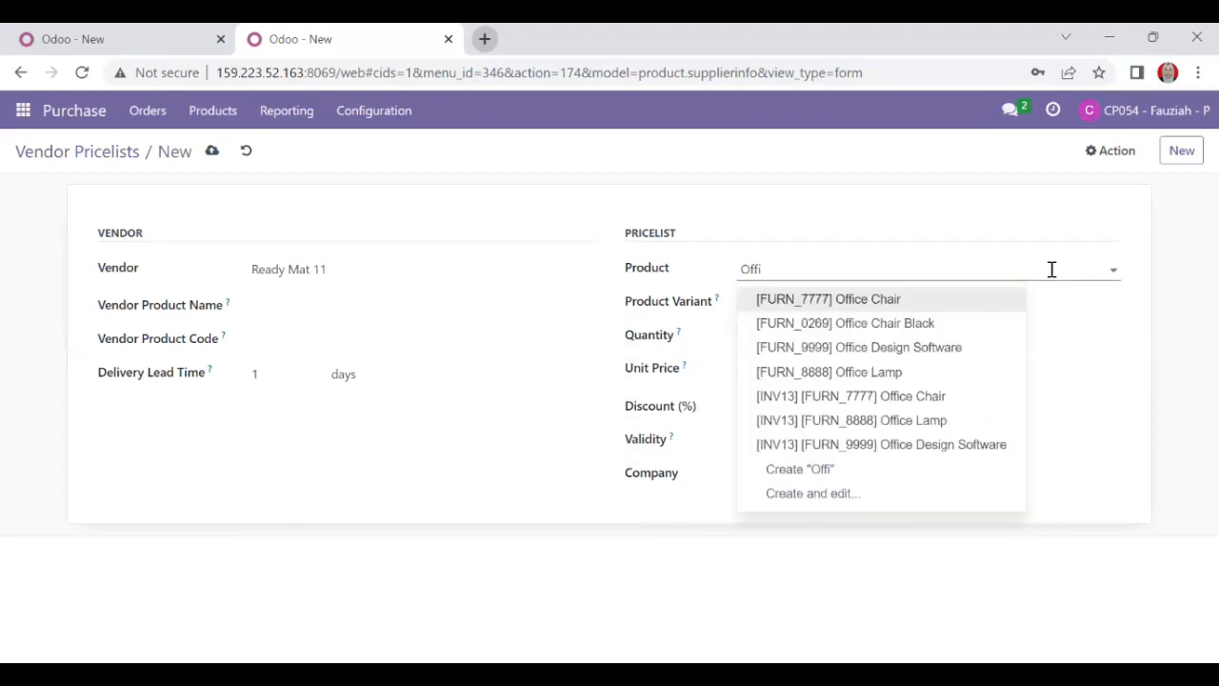
left_click(914, 301)
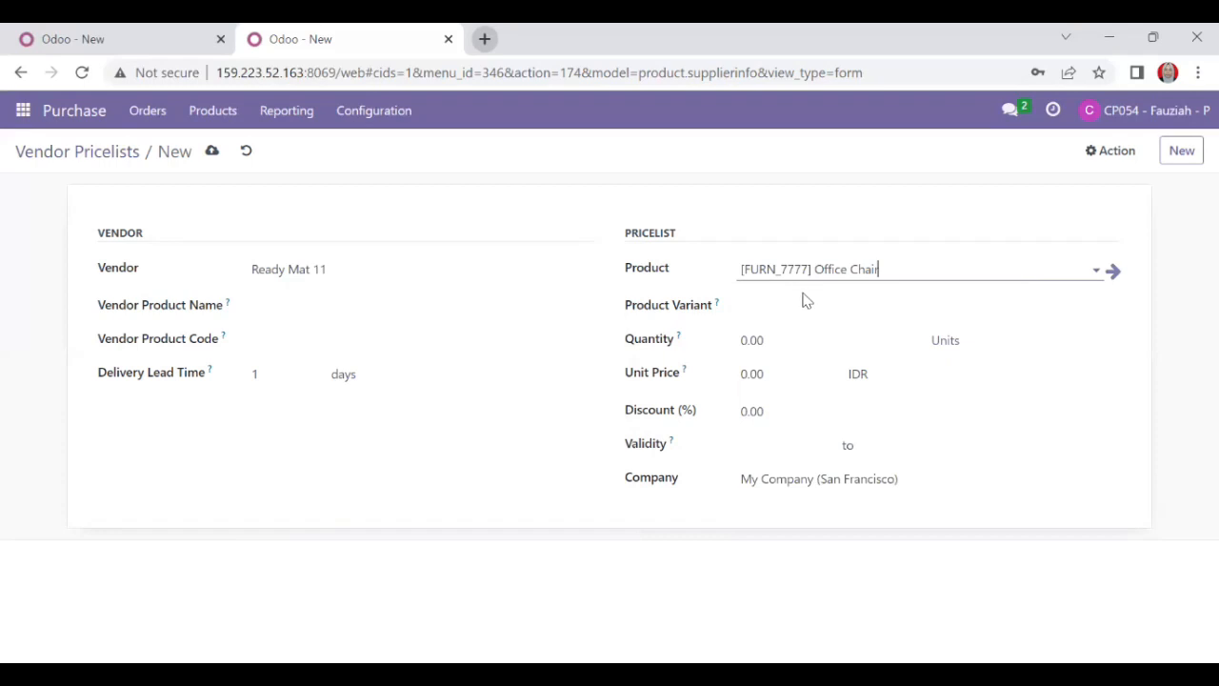
Set quantity 1 and unit price 66.00 IDR, then save the entry.
left_click(747, 340)
key("BackSpace")
type("1")
left_click(744, 377)
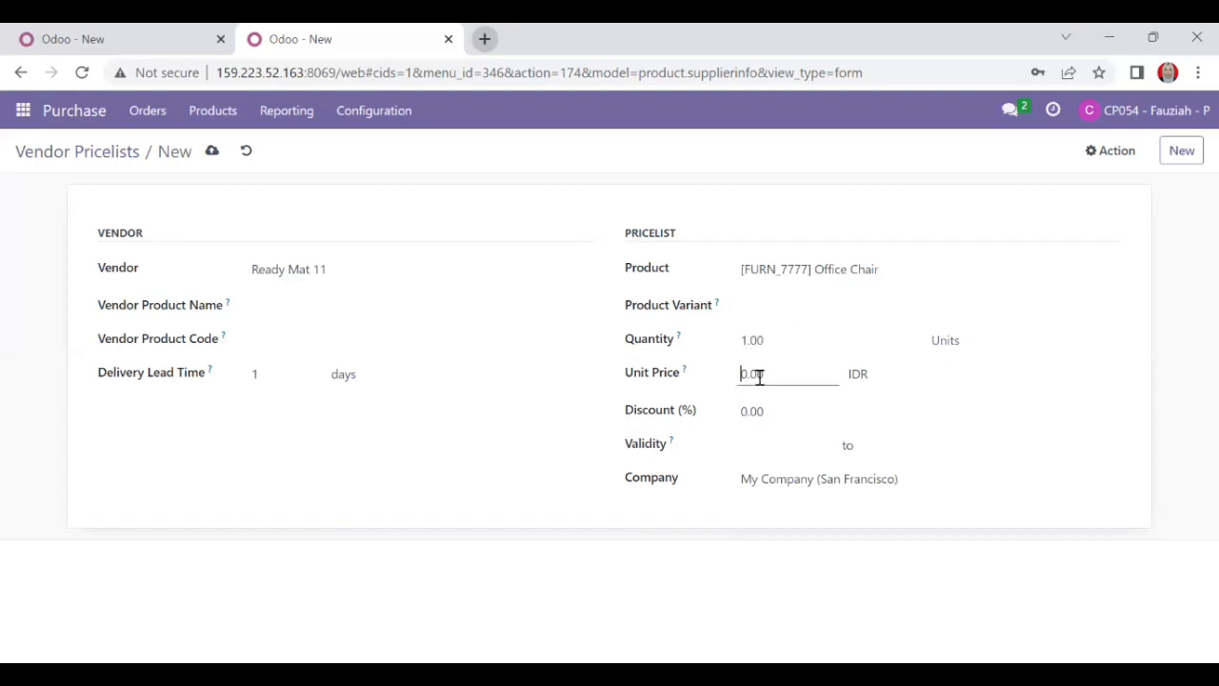
key("Delete")
type("66")
left_click(1005, 466)
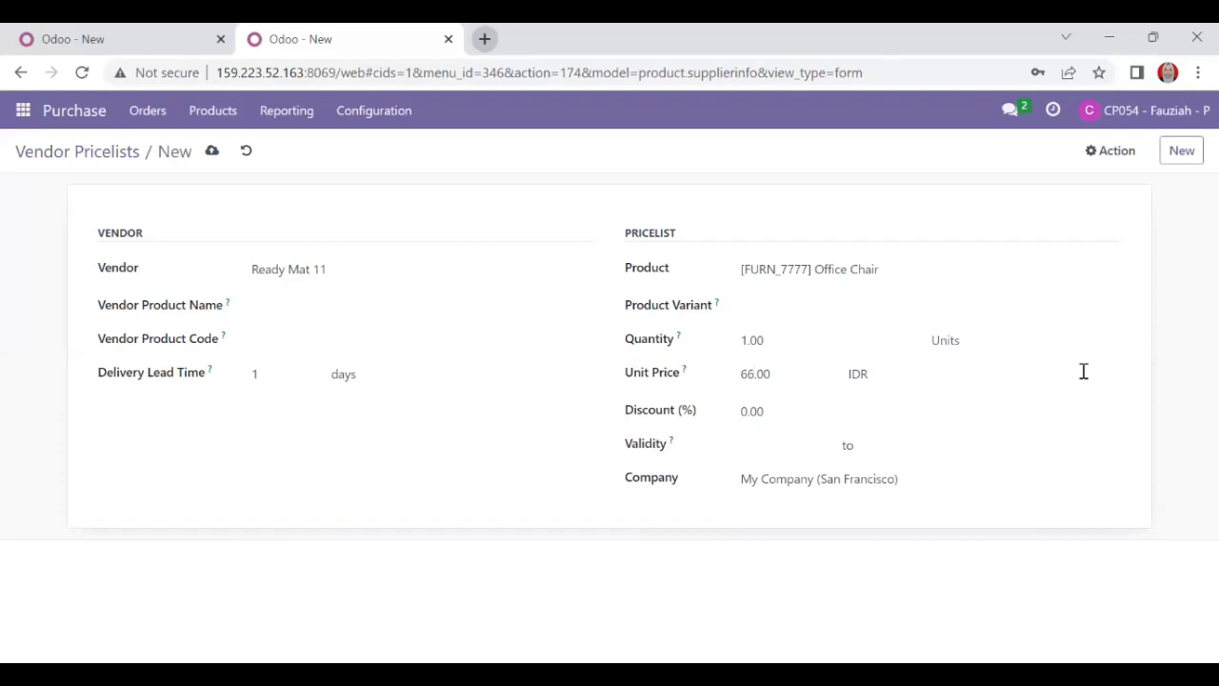
left_click(1181, 150)
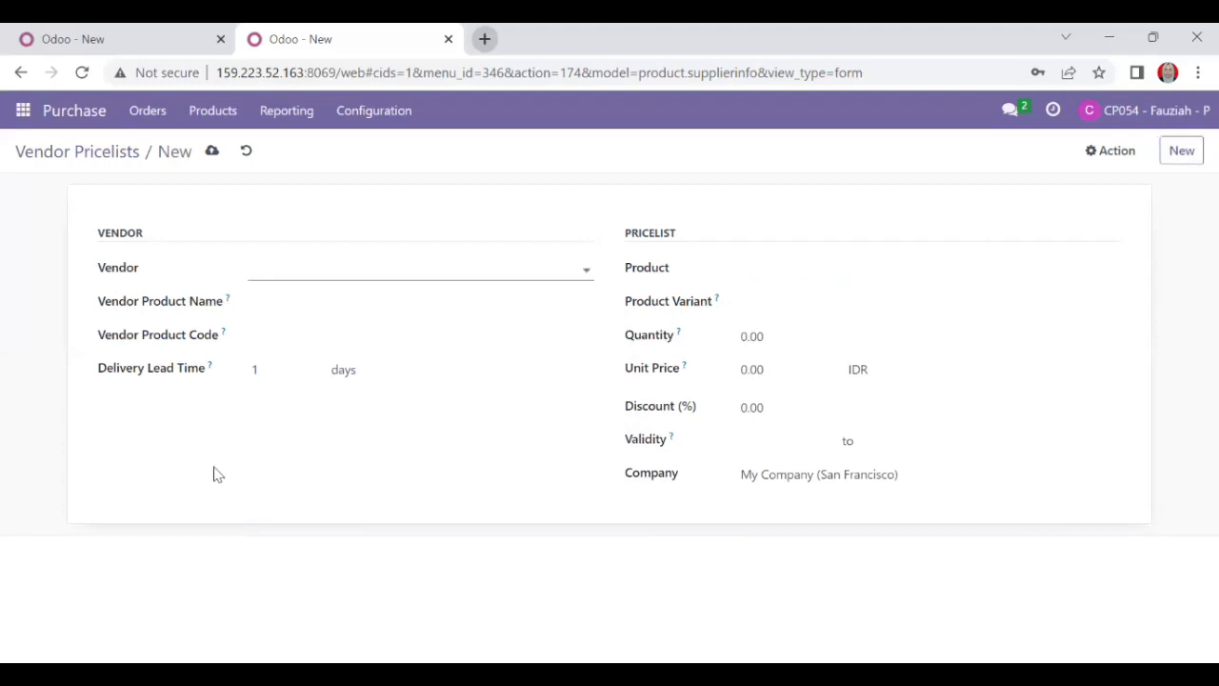
Choose vendor Ready Mat 11 and product [FURN_0269] Office Chair Black.
left_click(560, 274)
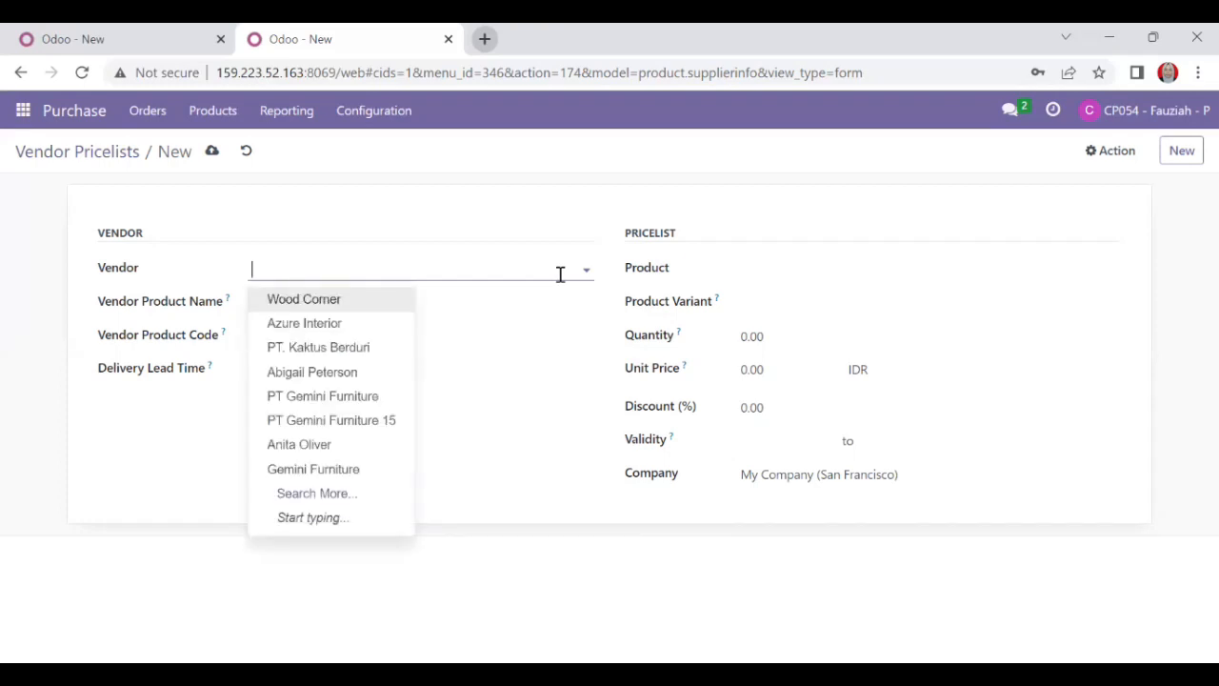
type("Ready")
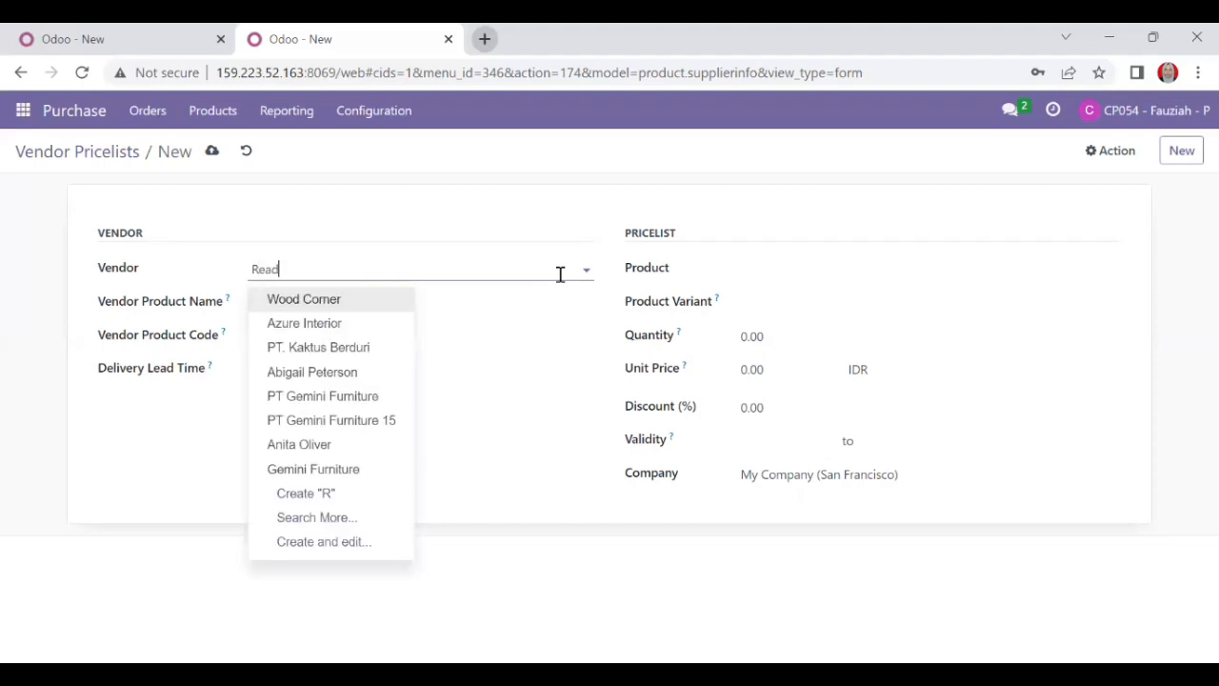
left_click(384, 329)
left_click(857, 258)
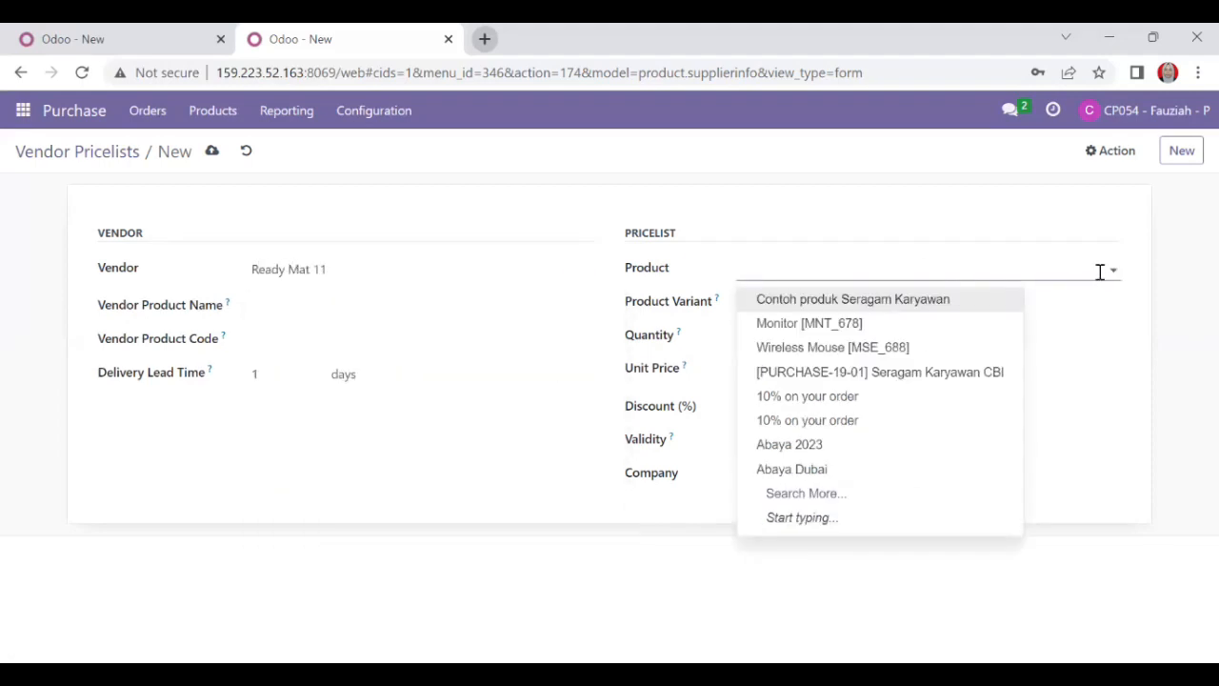
type("office")
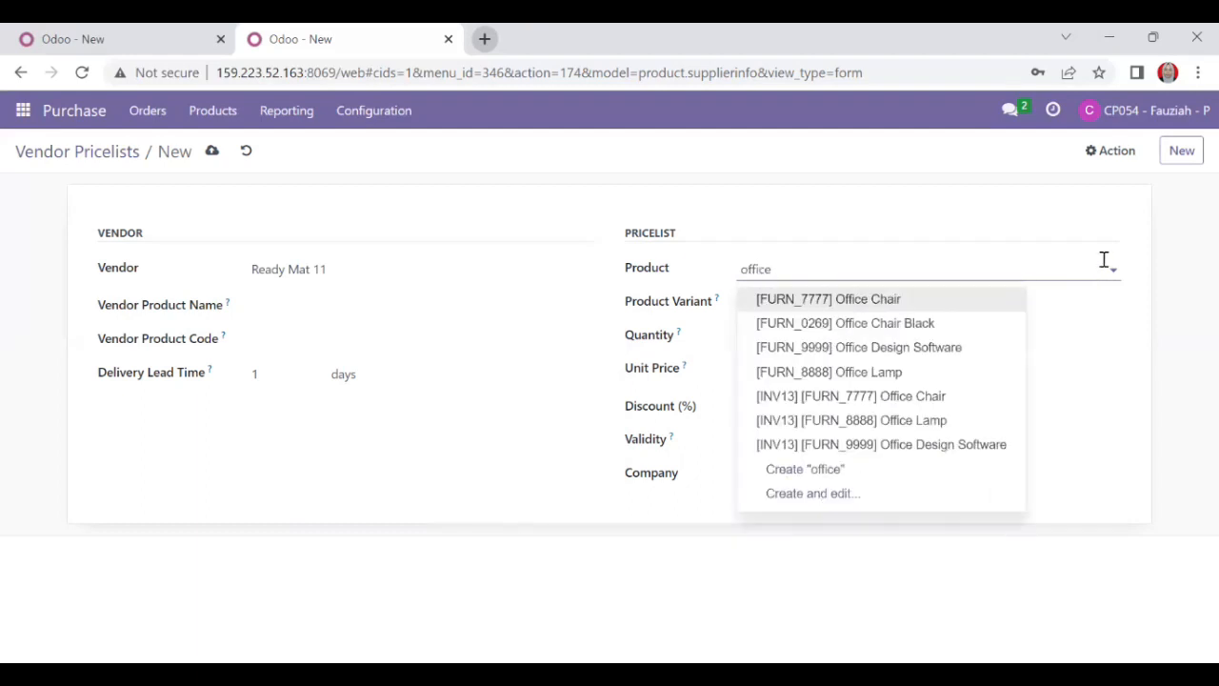
left_click(881, 323)
Set quantity 1 and unit price 12.50 IDR, then save the entry.
left_click(748, 339)
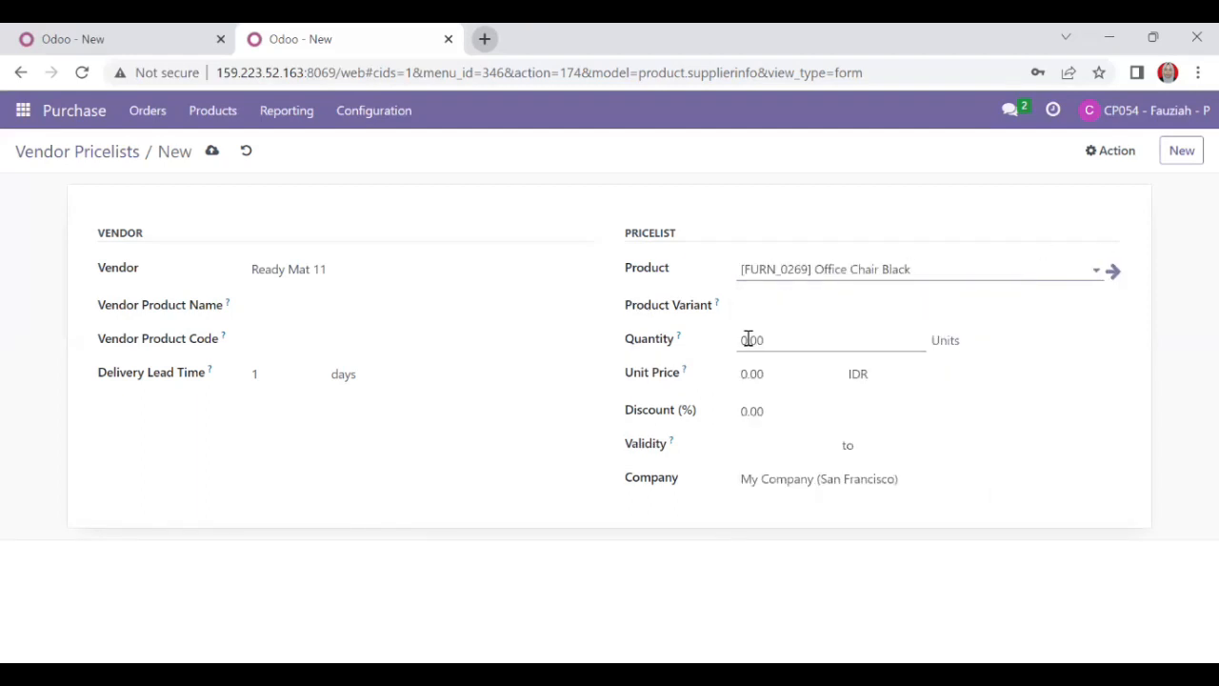
left_click(741, 373)
key("BackSpace")
type("12")
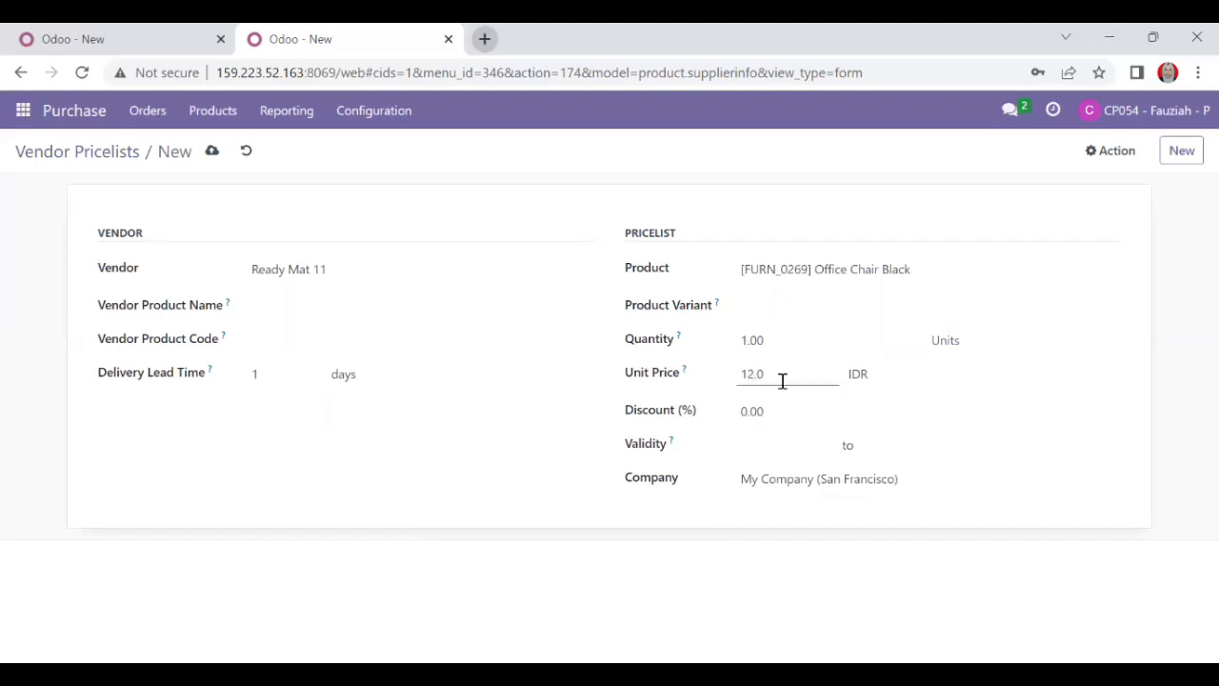
left_click(1028, 569)
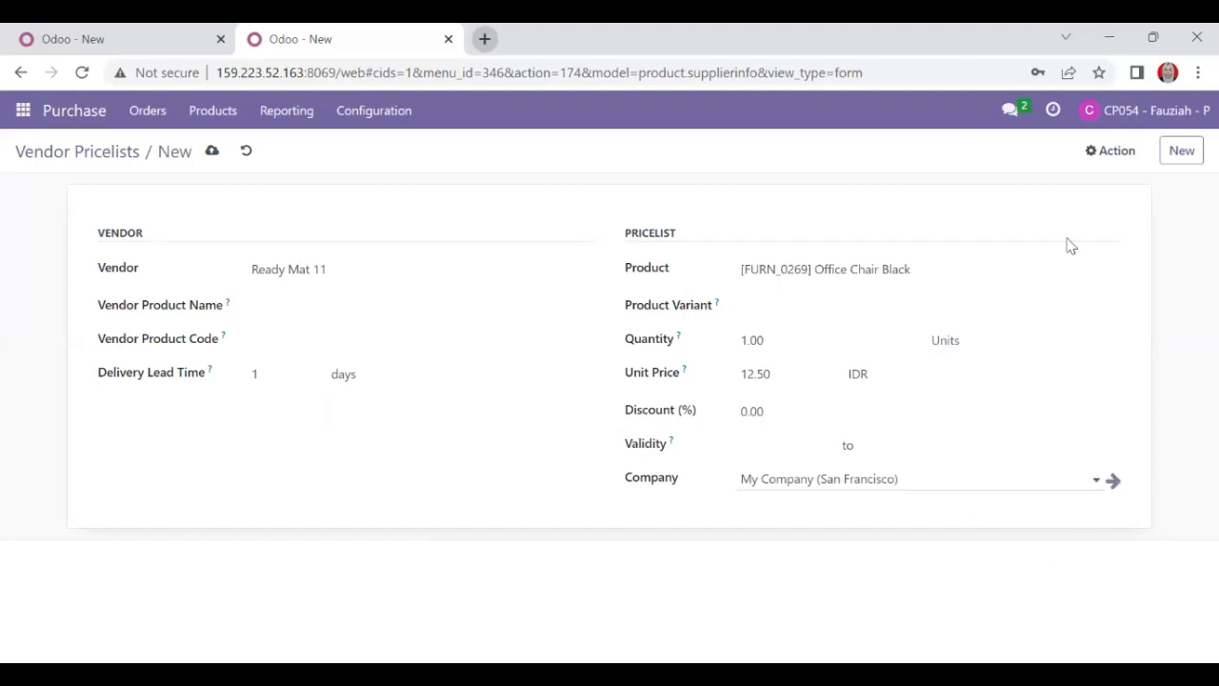
left_click(1189, 159)
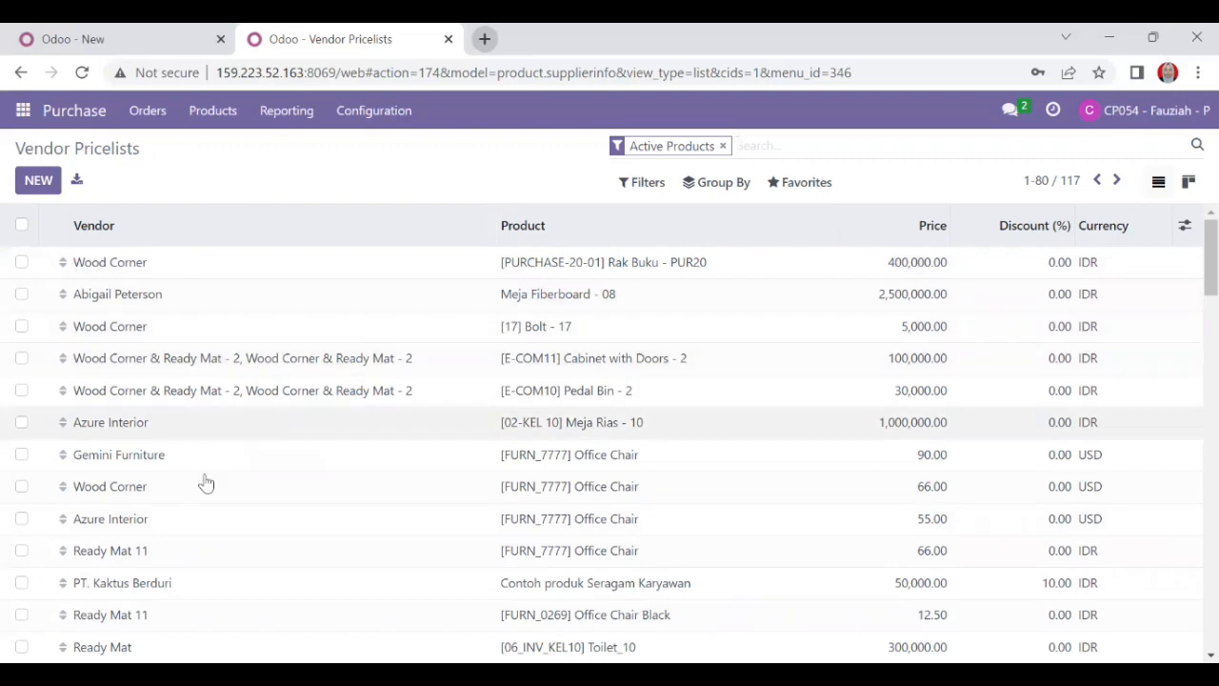
Scroll down through the Vendor Pricelists table and back up to the top.
scroll(200, 530, "down", 4)
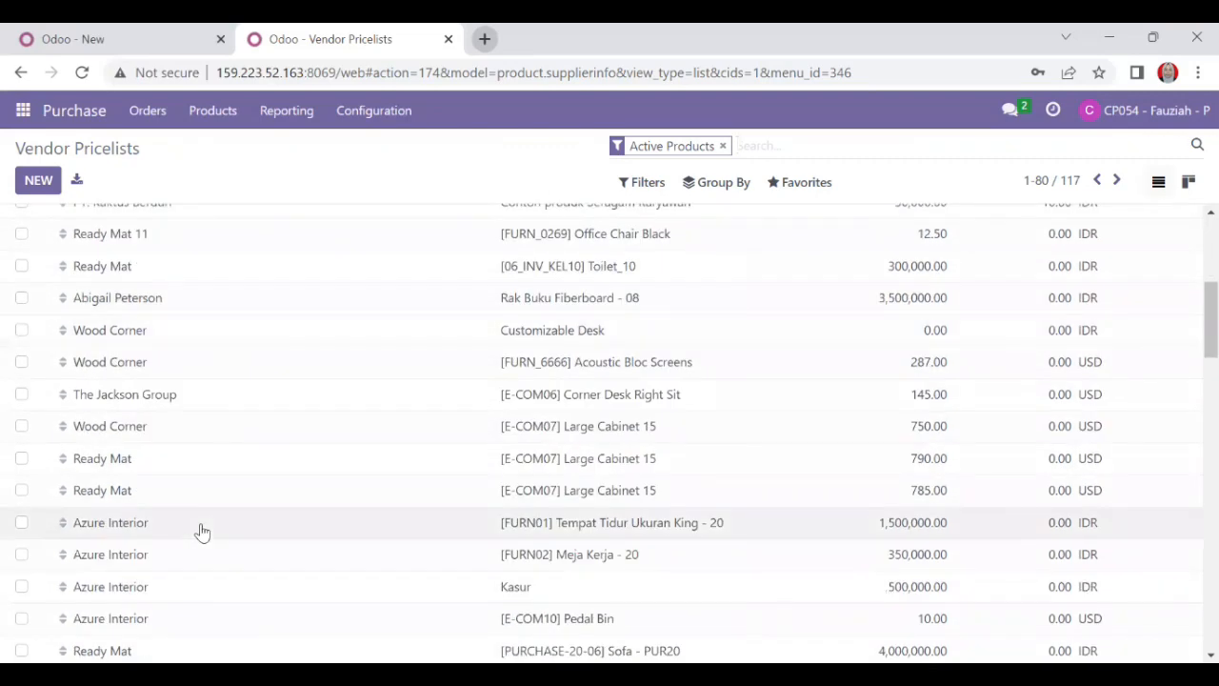
scroll(202, 532, "down", 7)
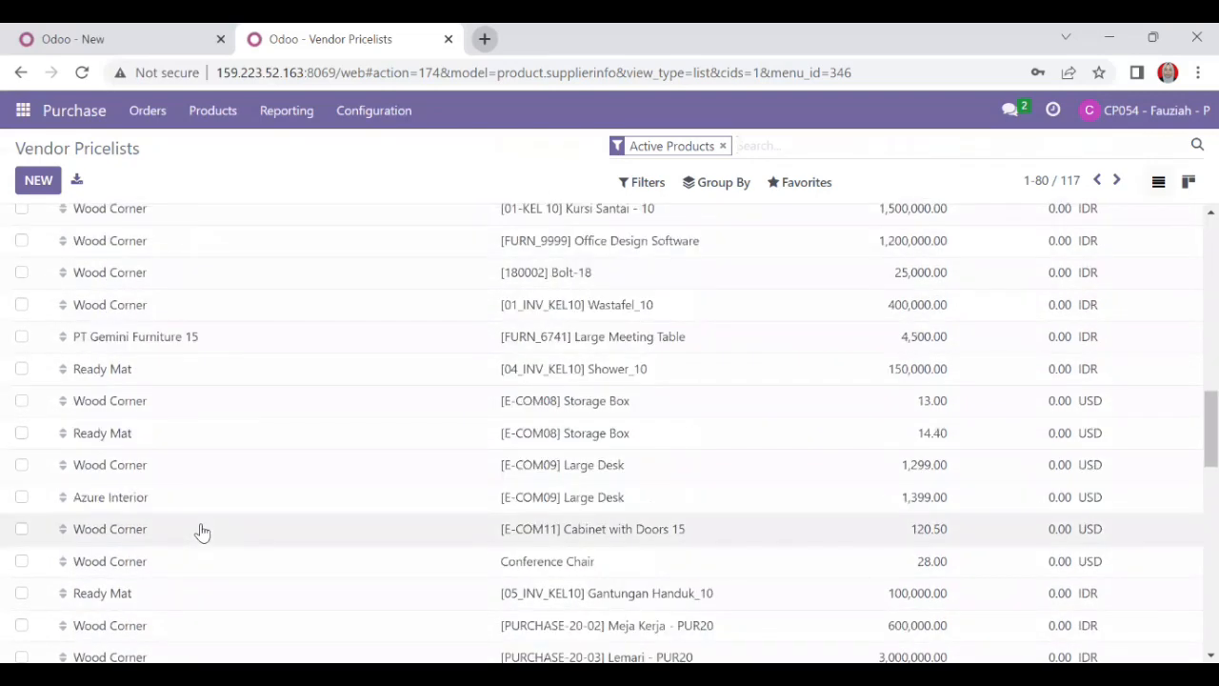
scroll(202, 531, "down", 8)
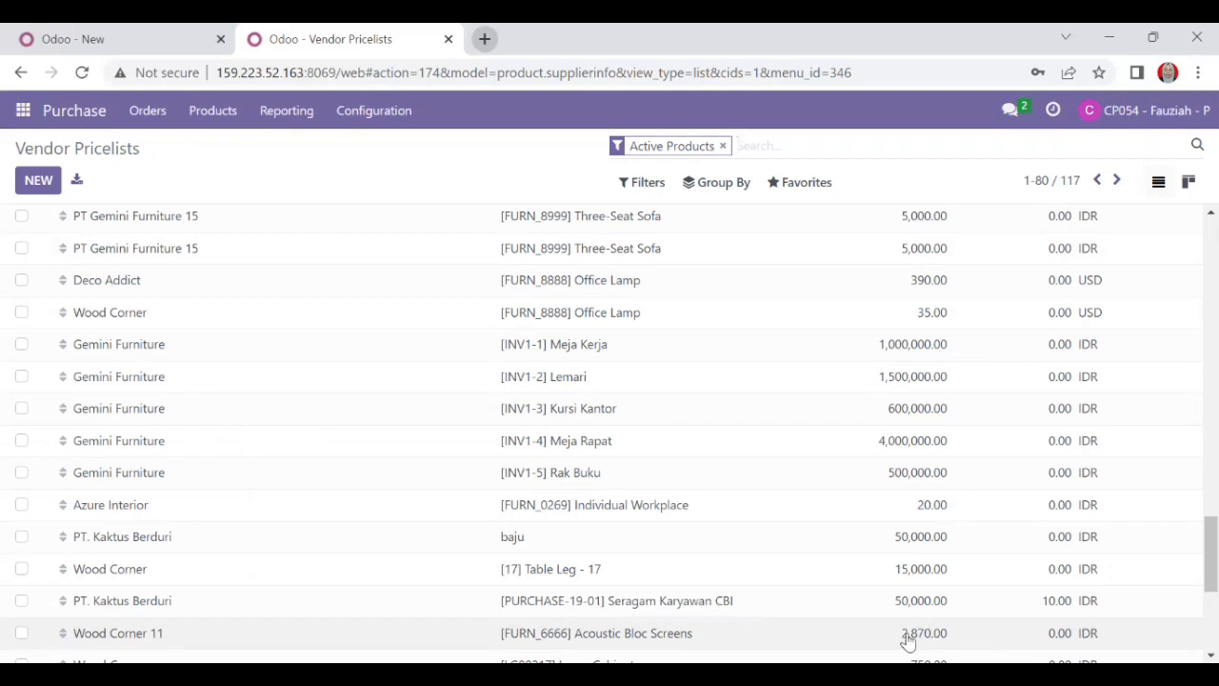
scroll(519, 537, "up", 3)
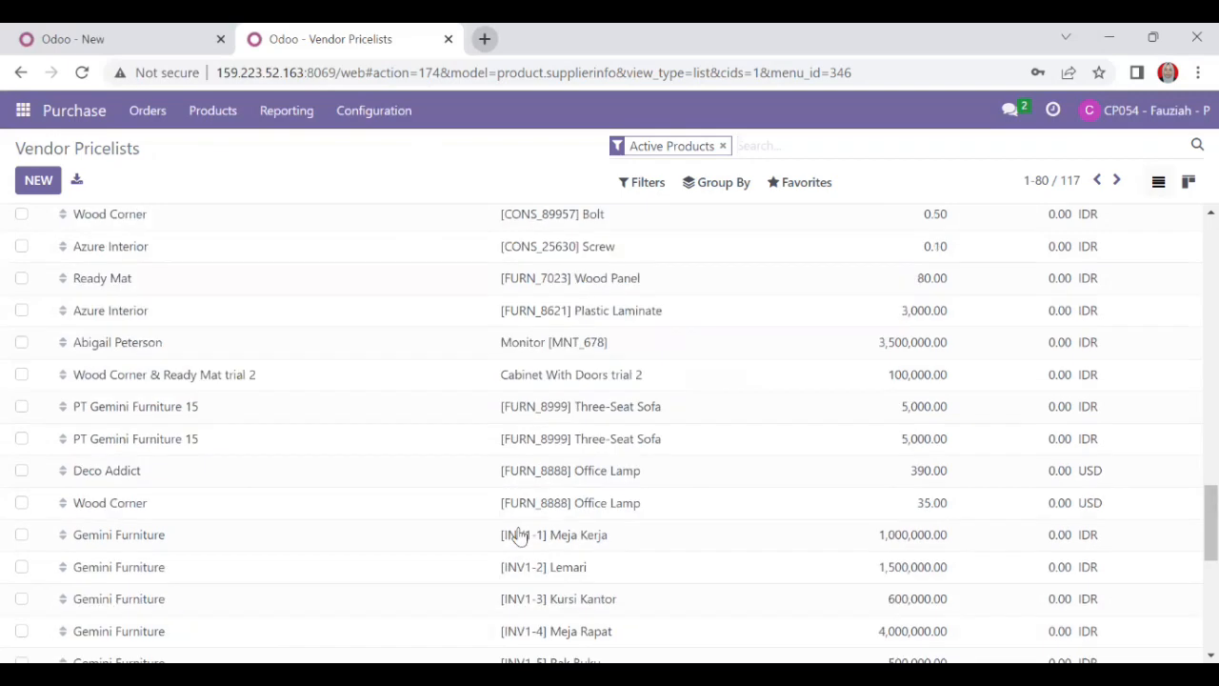
scroll(519, 536, "up", 7)
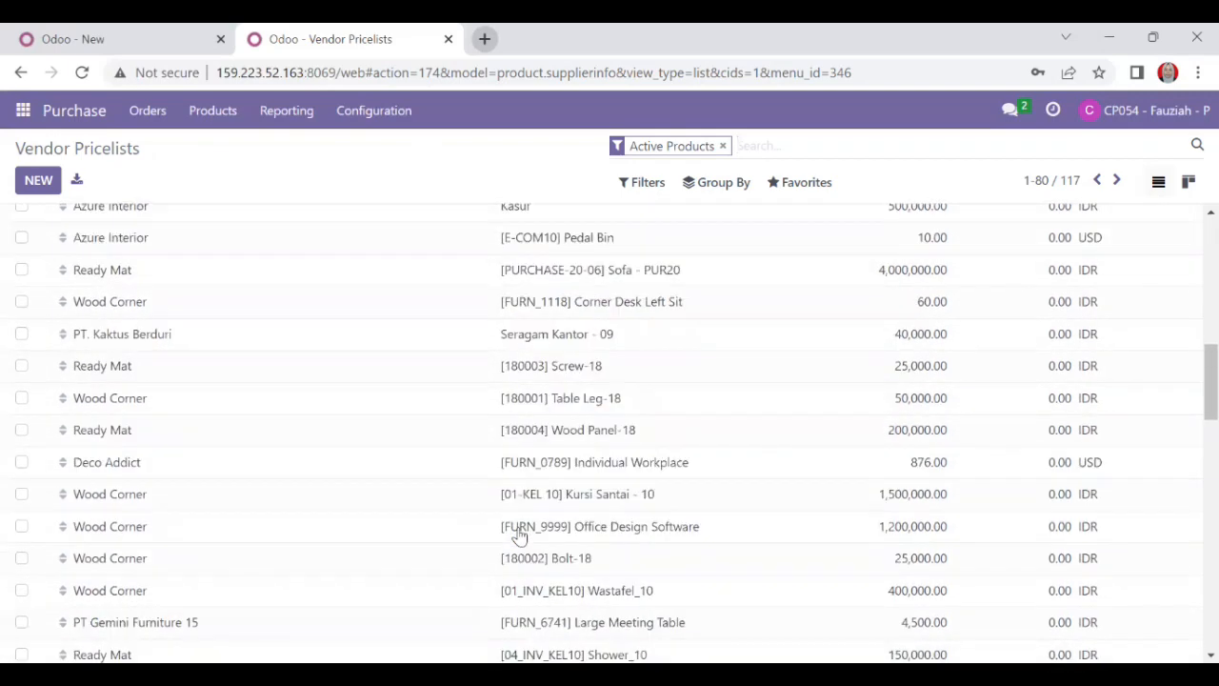
scroll(519, 536, "up", 10)
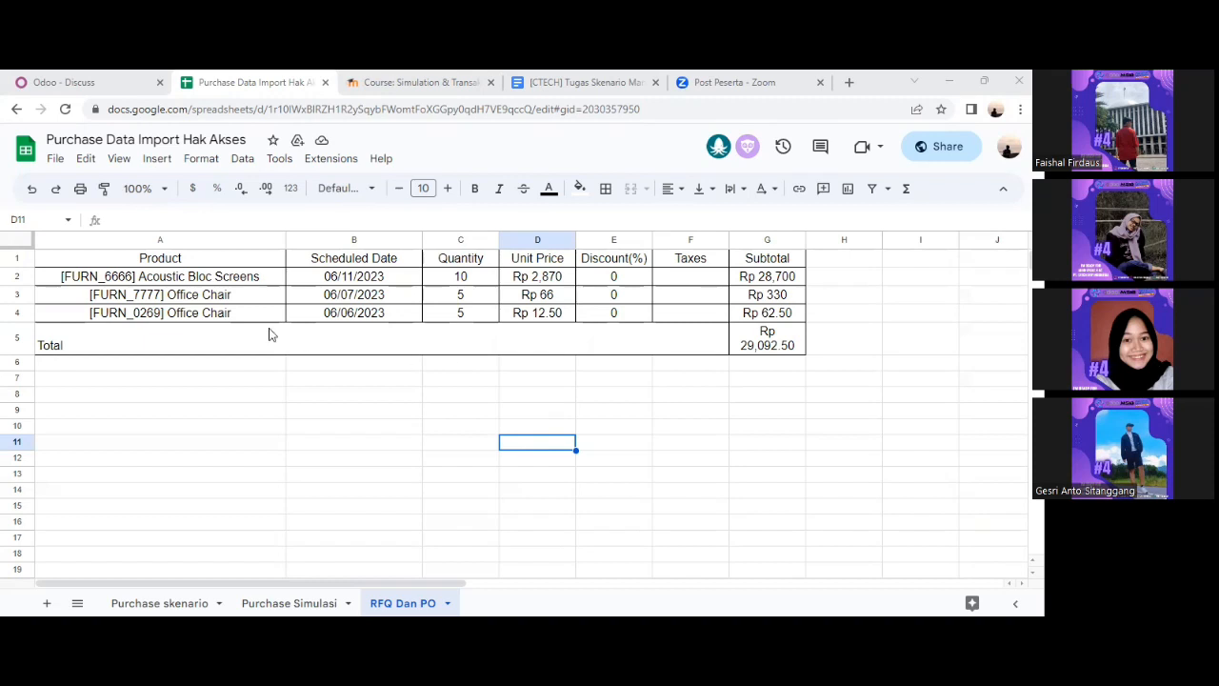
Start a new request for quotation in Purchase with vendor Wood Corner 11.
left_click(52, 82)
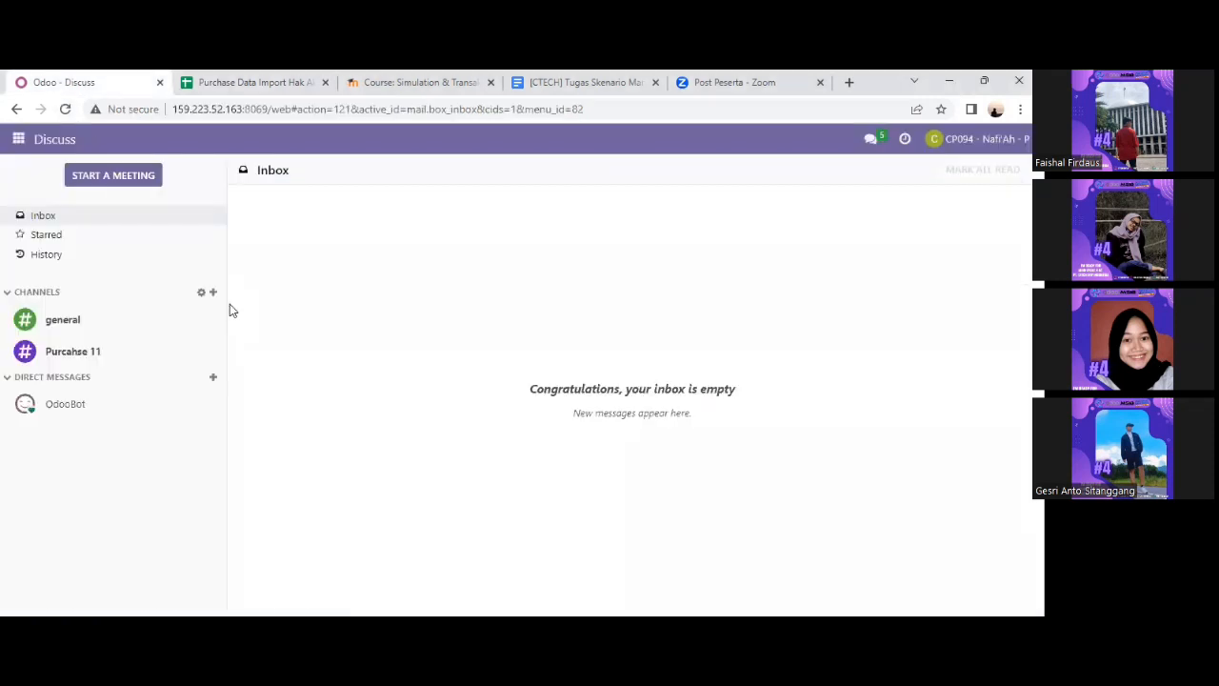
left_click(18, 141)
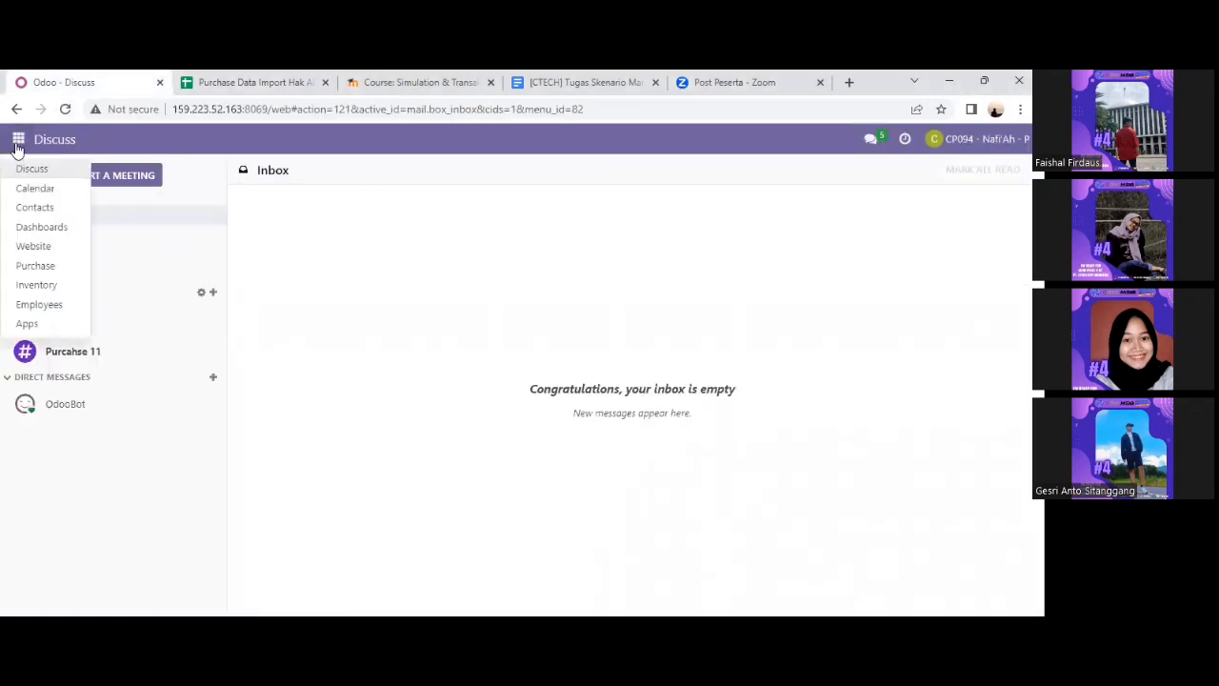
left_click(44, 268)
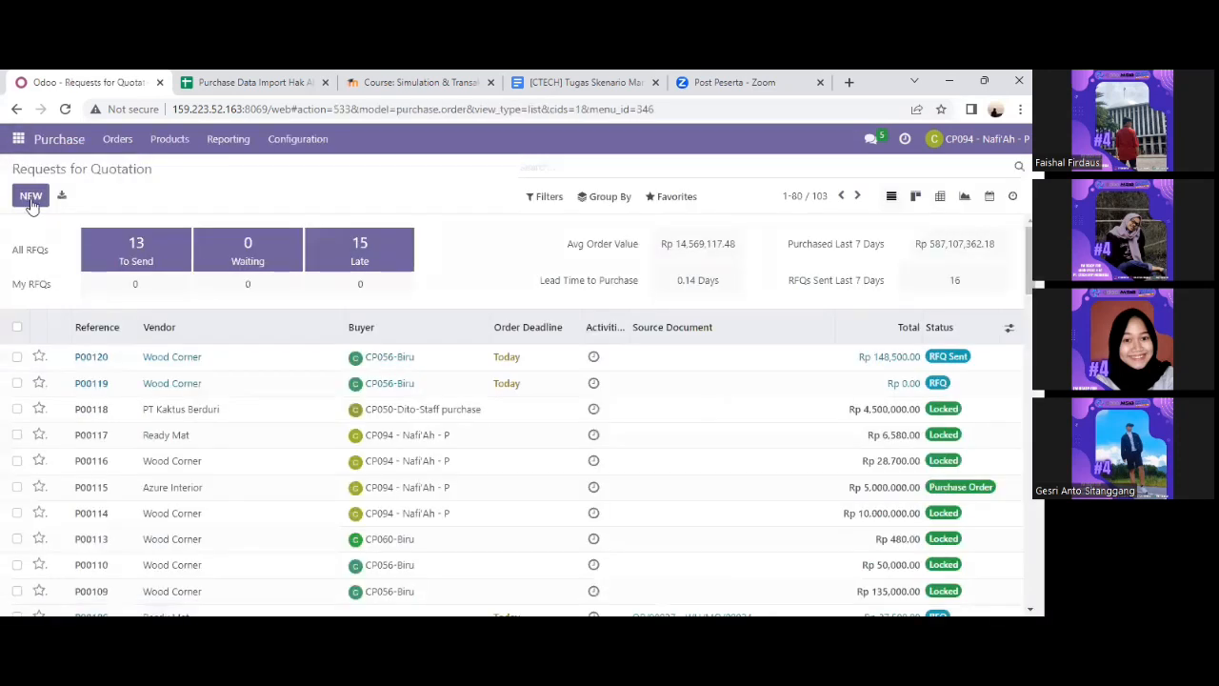
left_click(30, 197)
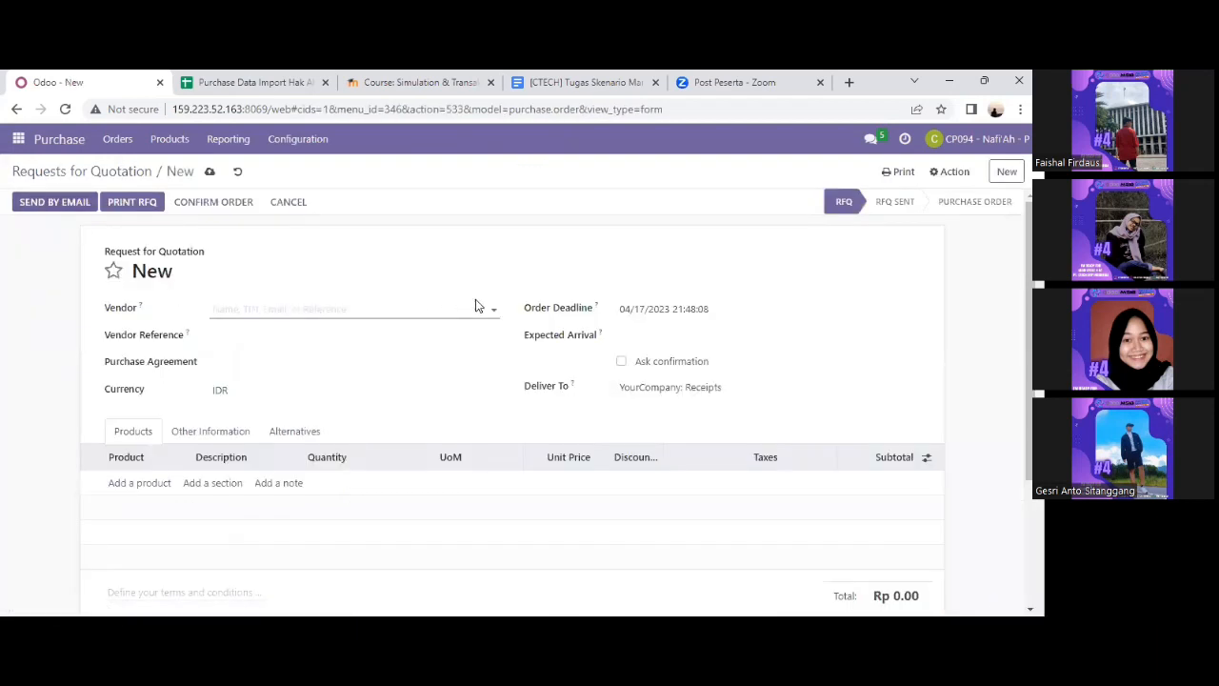
left_click(495, 311)
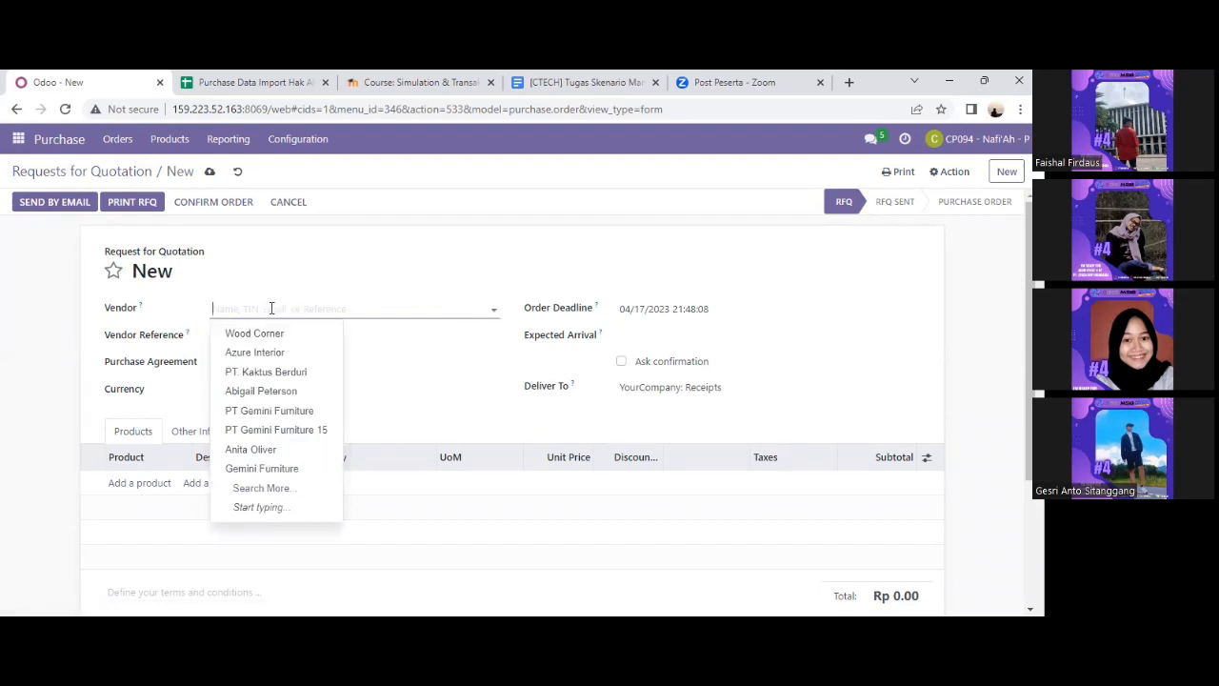
type("wood")
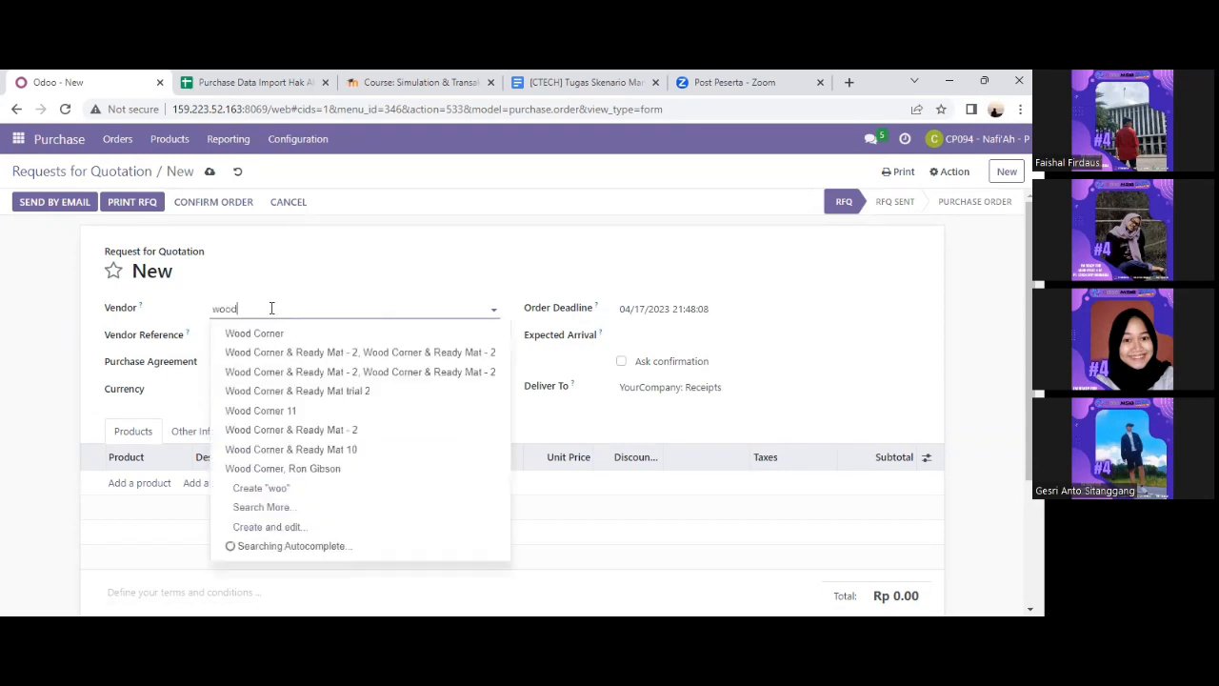
type(" c")
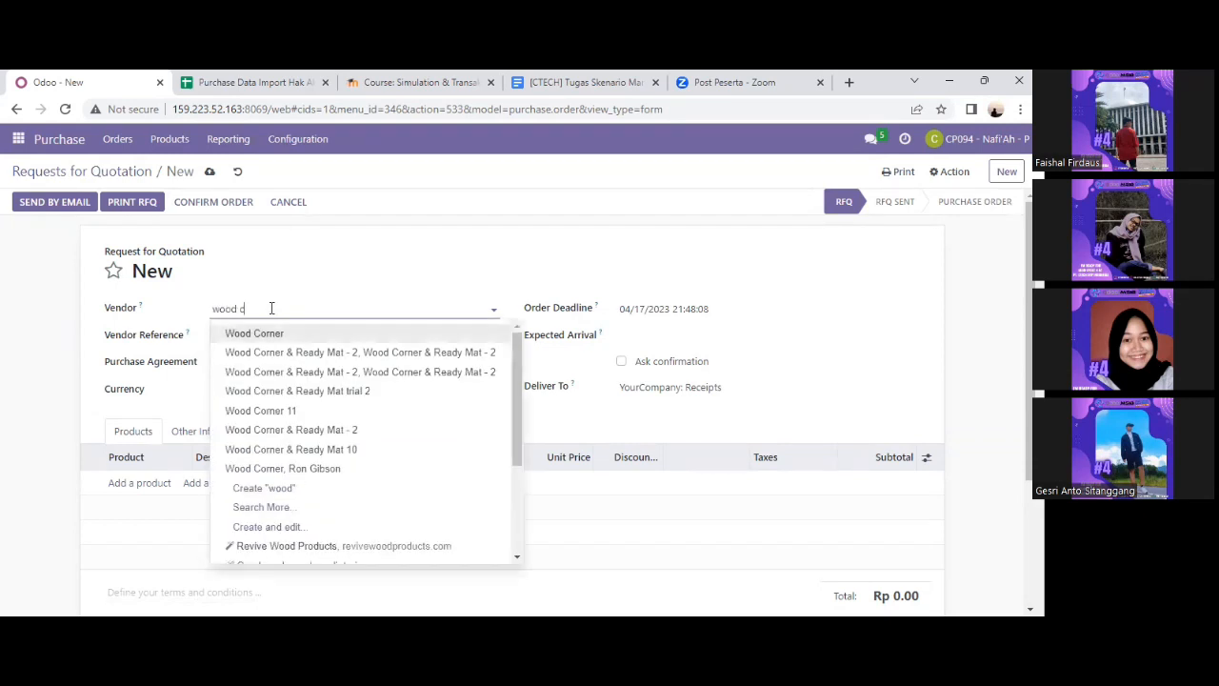
type("orner")
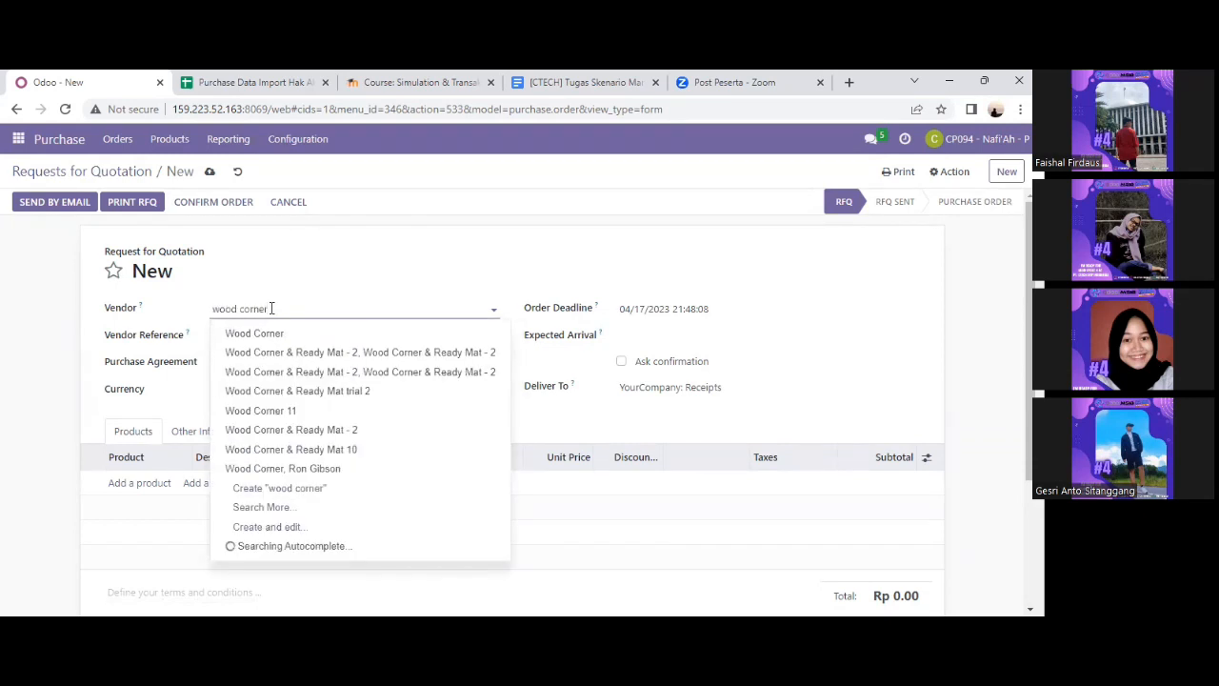
left_click(310, 411)
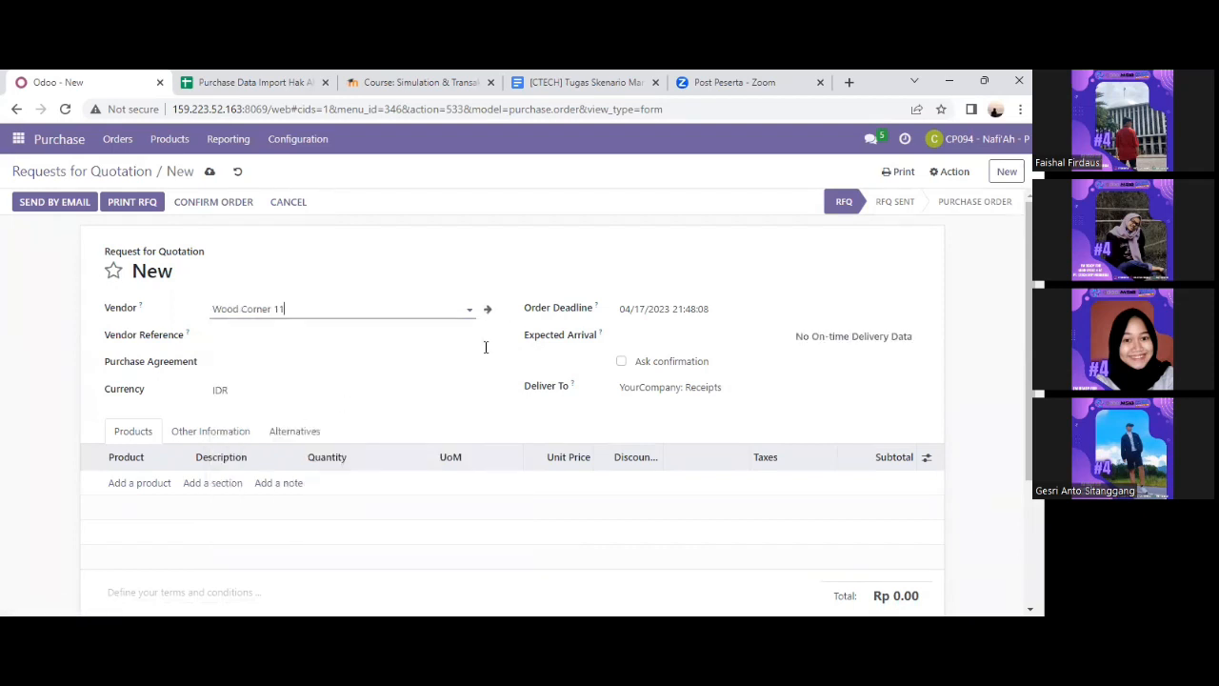
Set the order deadline to 11 June 2023, cross-checking dates in the RFQ Dan PO sheet.
left_click(679, 311)
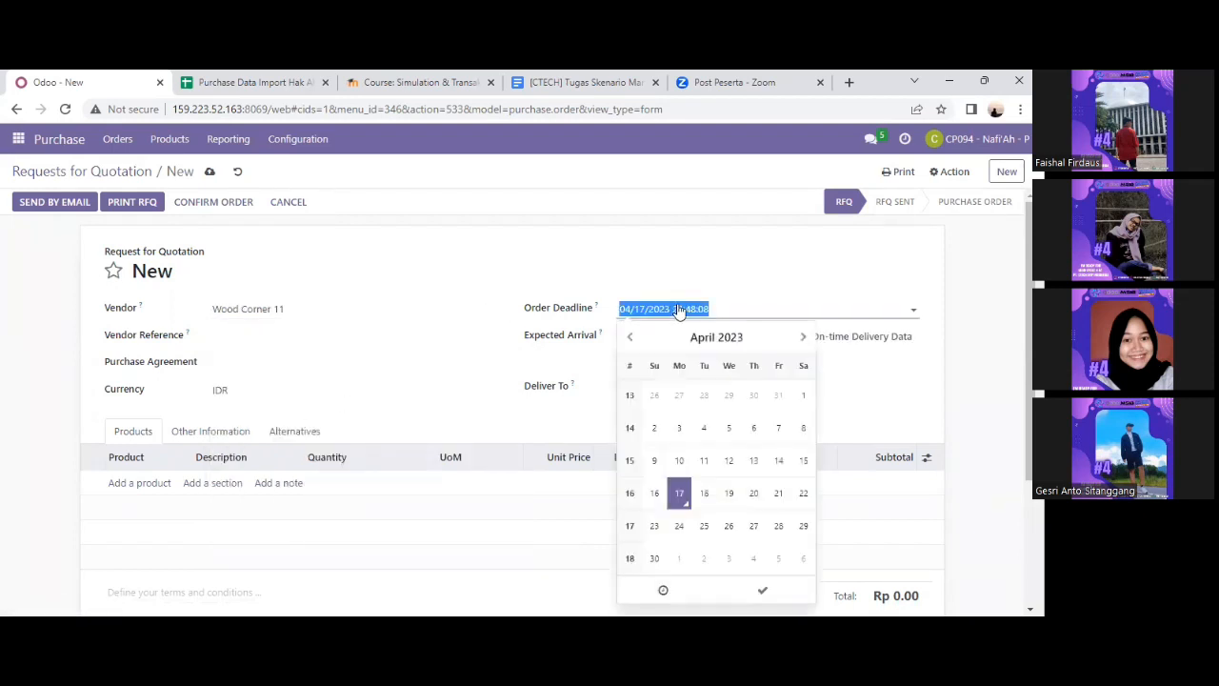
left_click(277, 82)
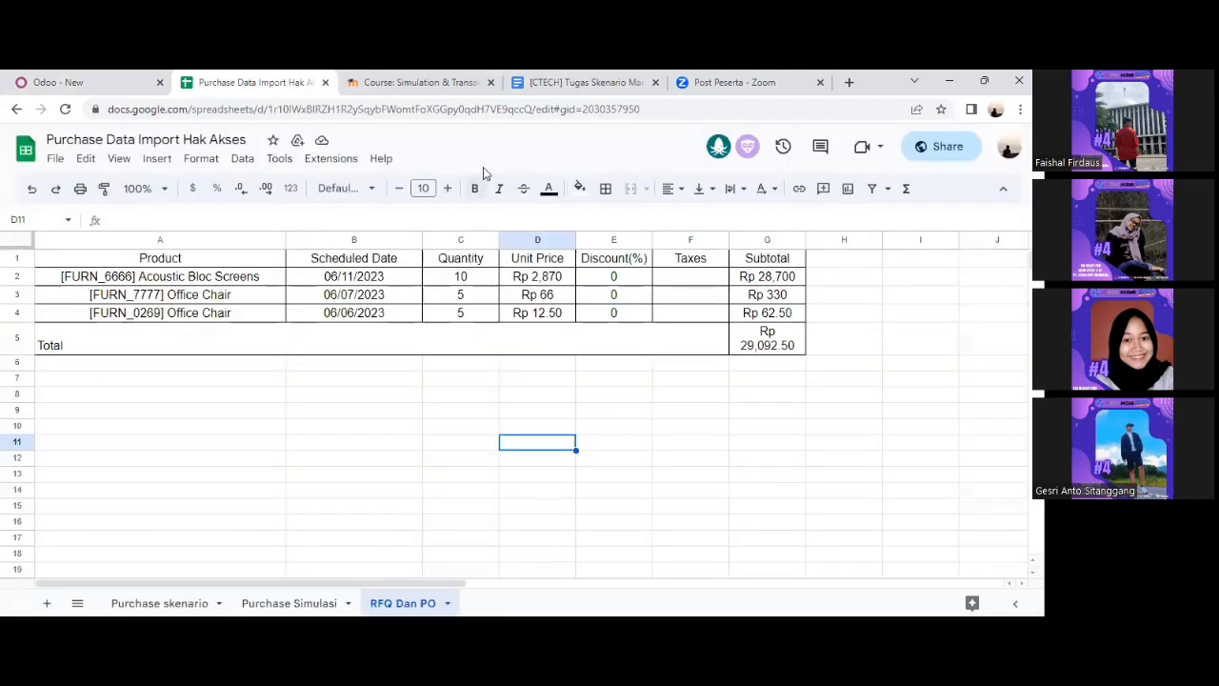
left_click(96, 84)
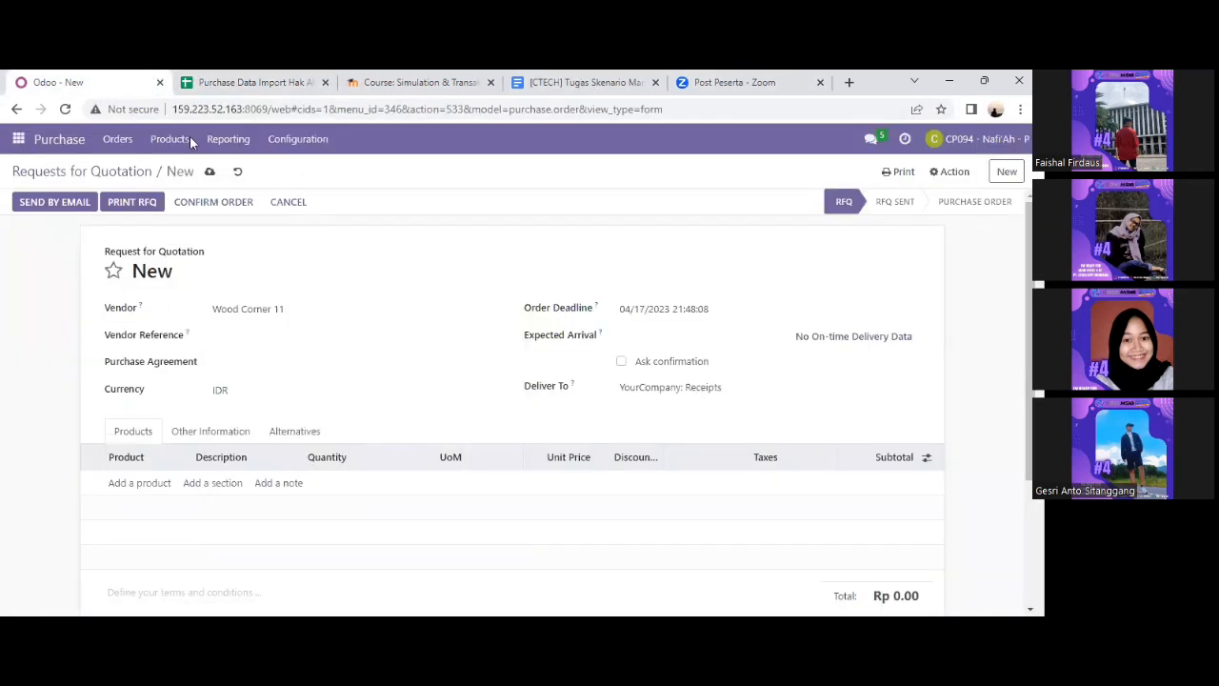
left_click(637, 313)
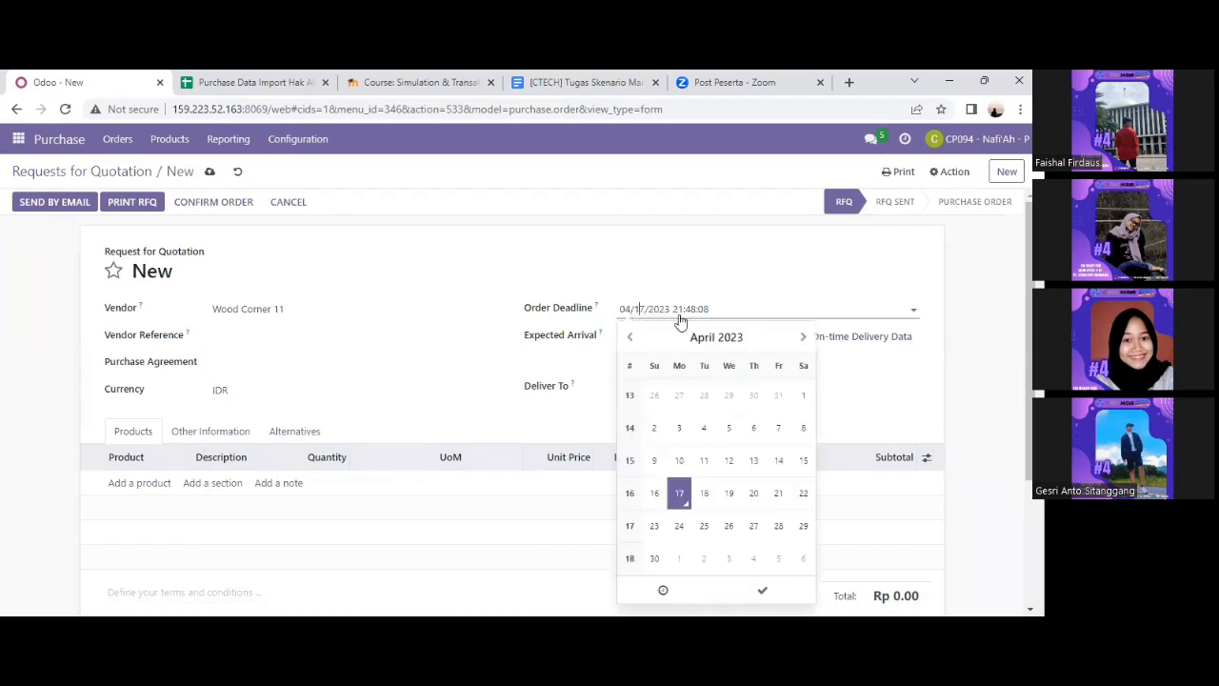
left_click(803, 338)
left_click(803, 338)
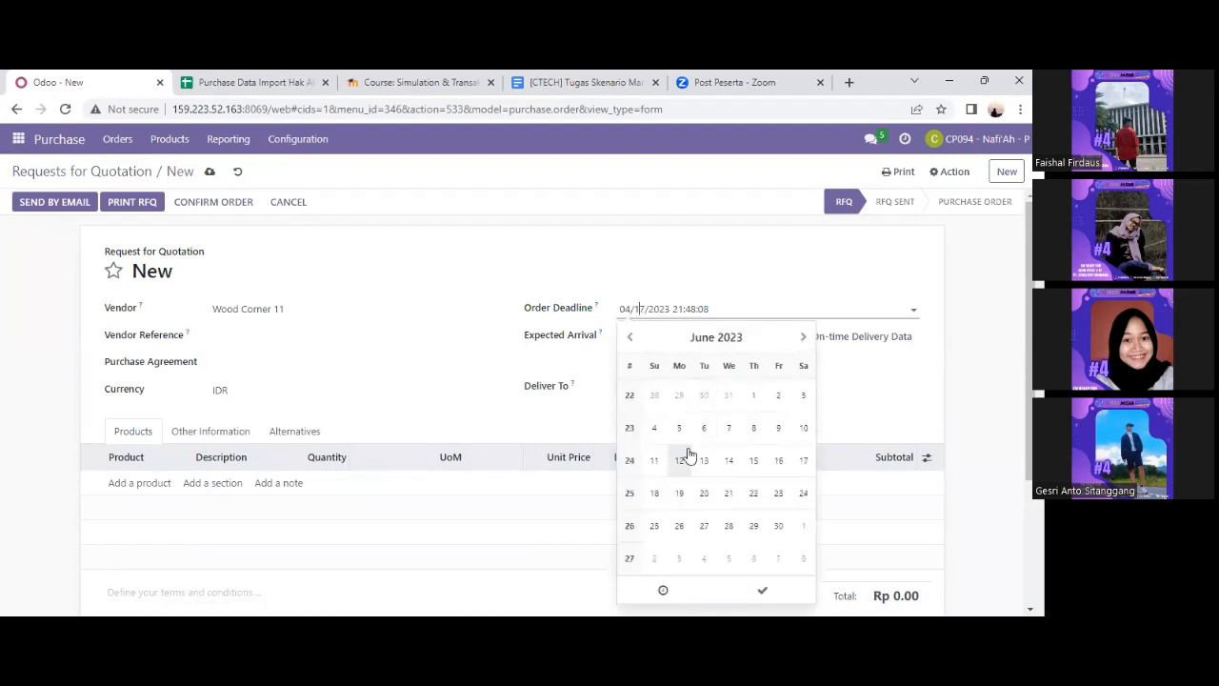
left_click(654, 462)
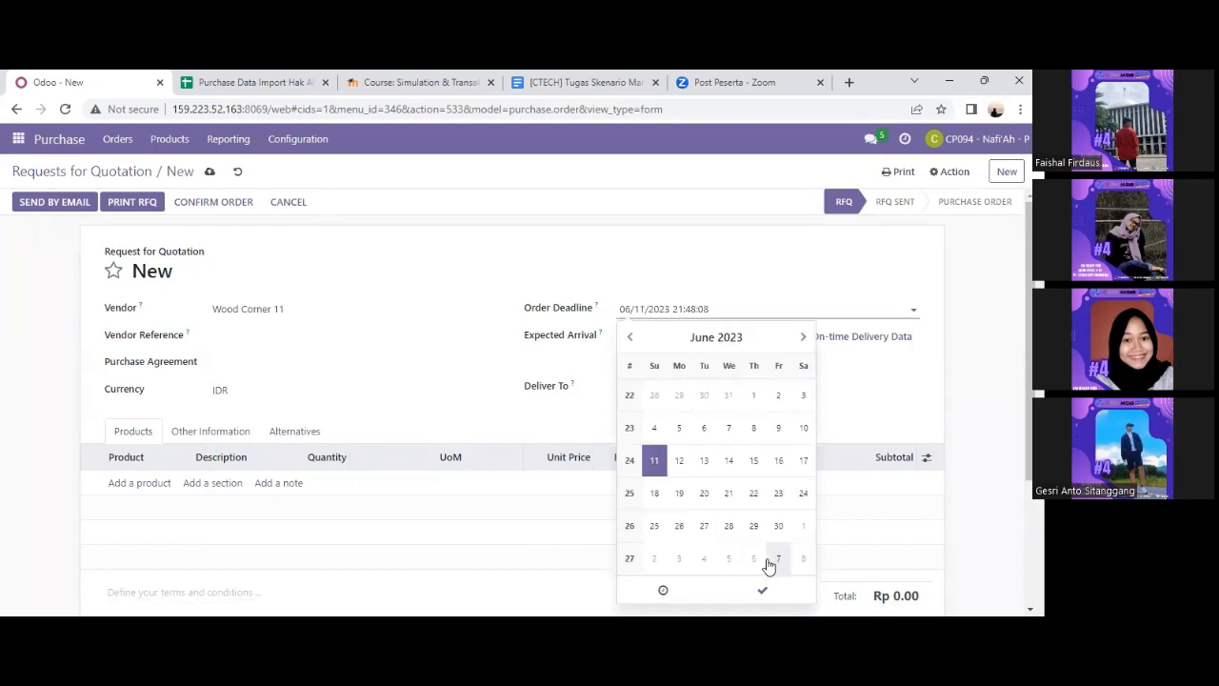
left_click(762, 589)
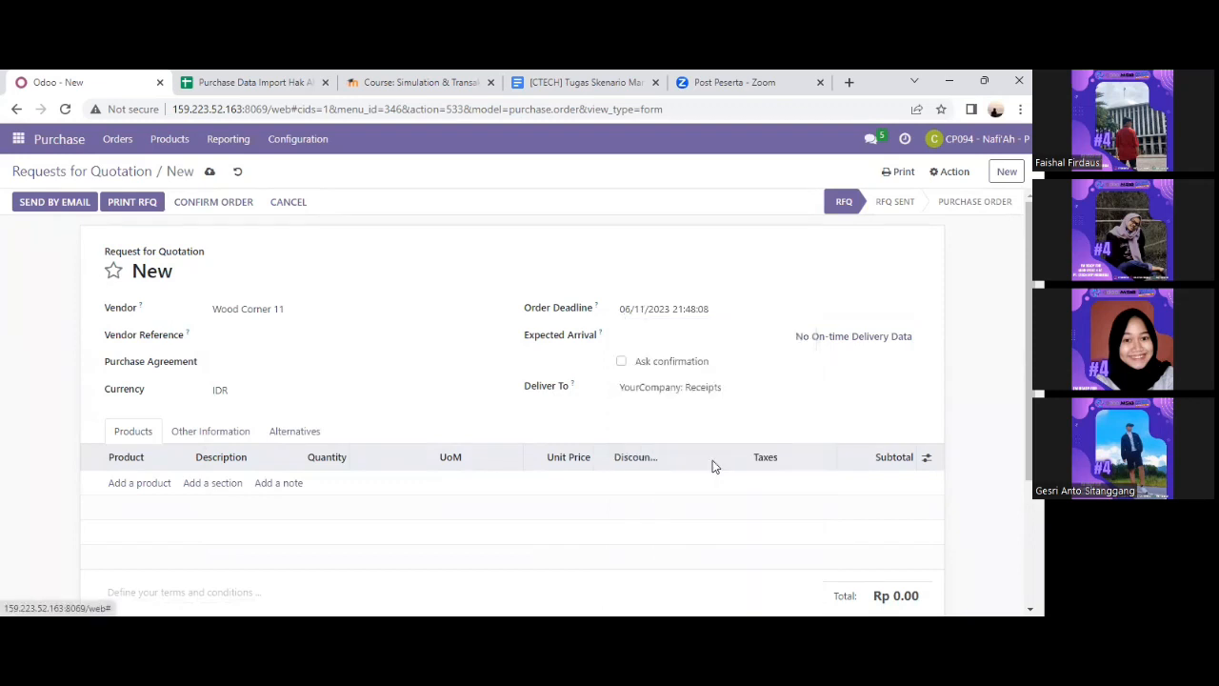
left_click(635, 341)
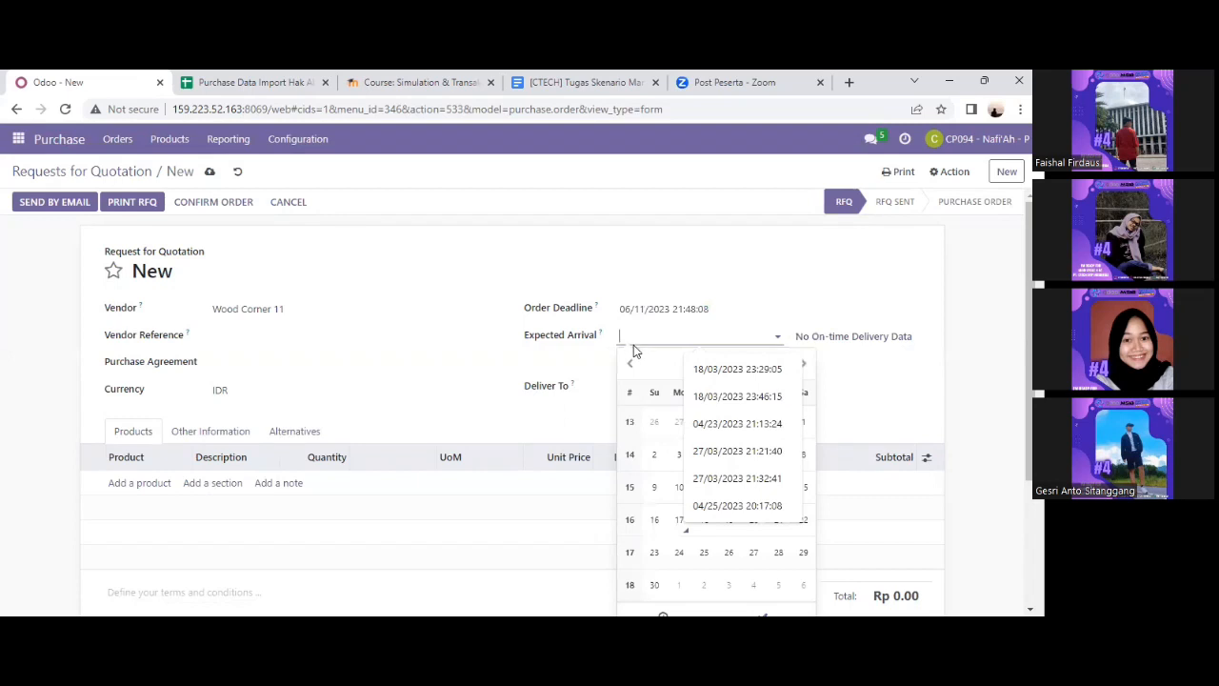
left_click(268, 82)
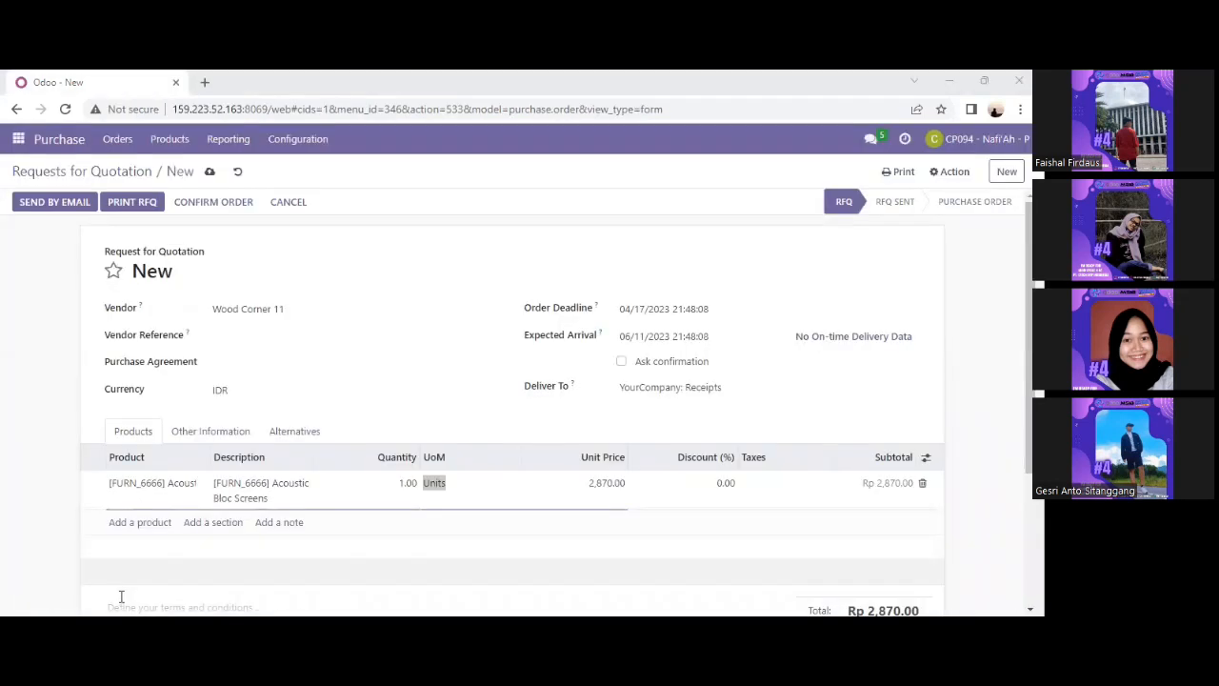
Set the Acoustic Bloc Screens quantity to 10 and email quotation P00126 to Wood Corner 11.
left_click(407, 483)
type("1")
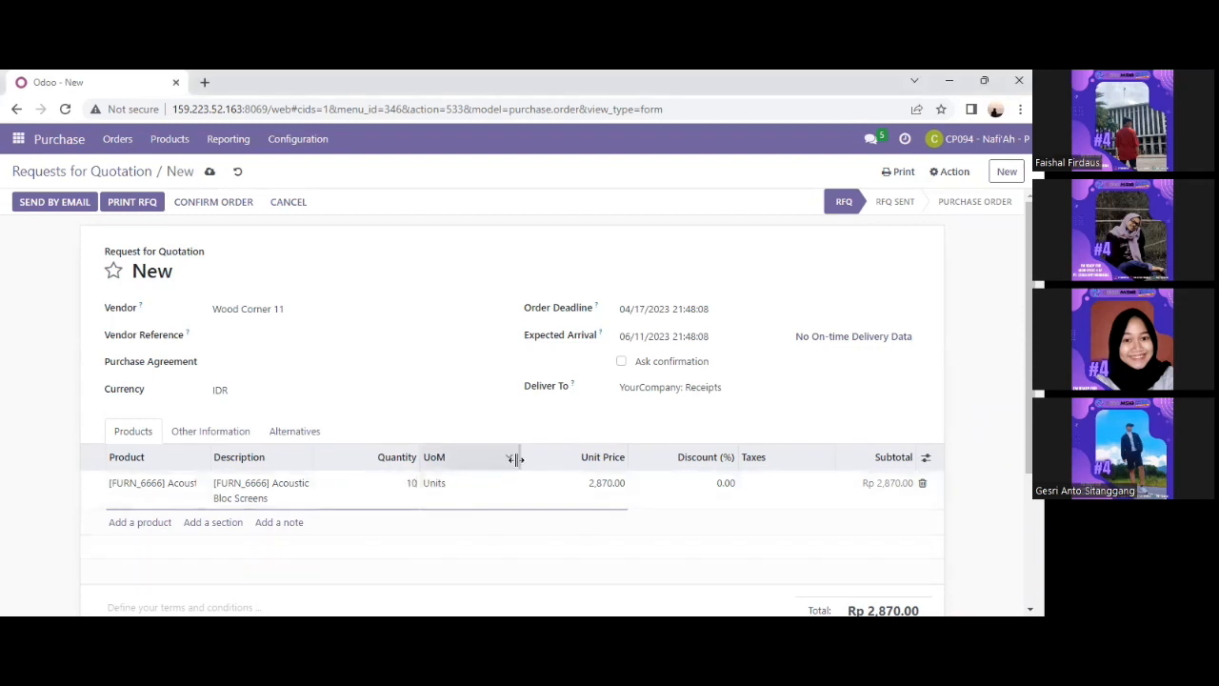
left_click(611, 550)
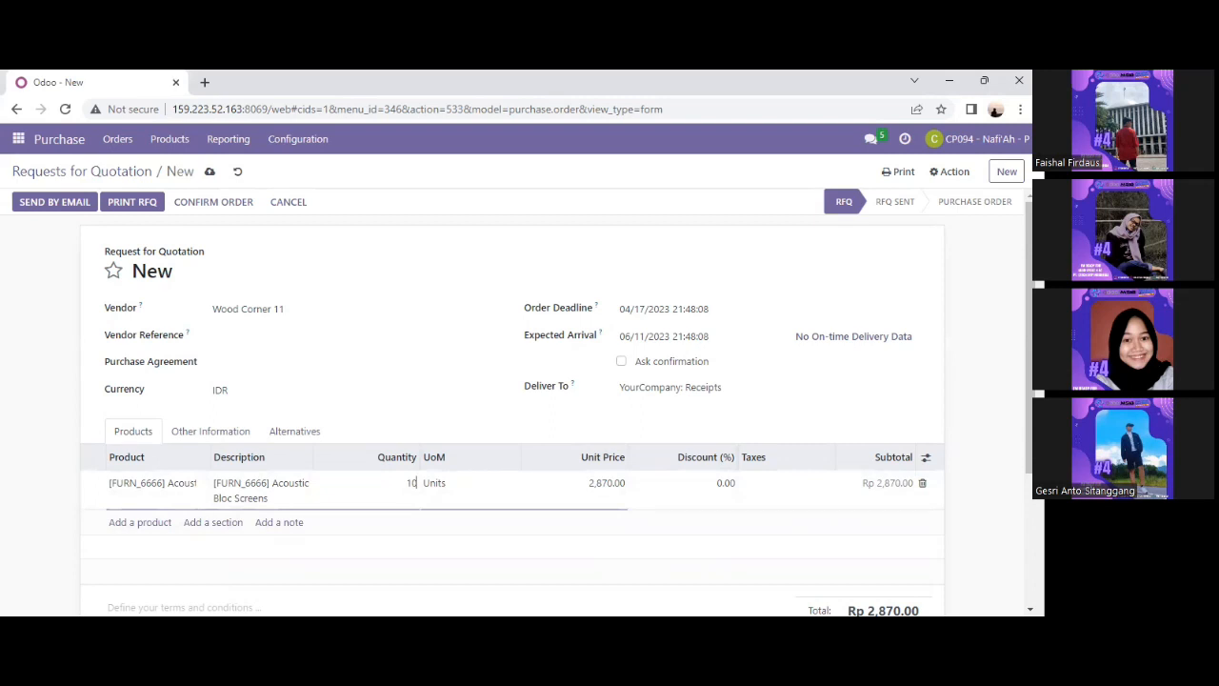
left_click(616, 485)
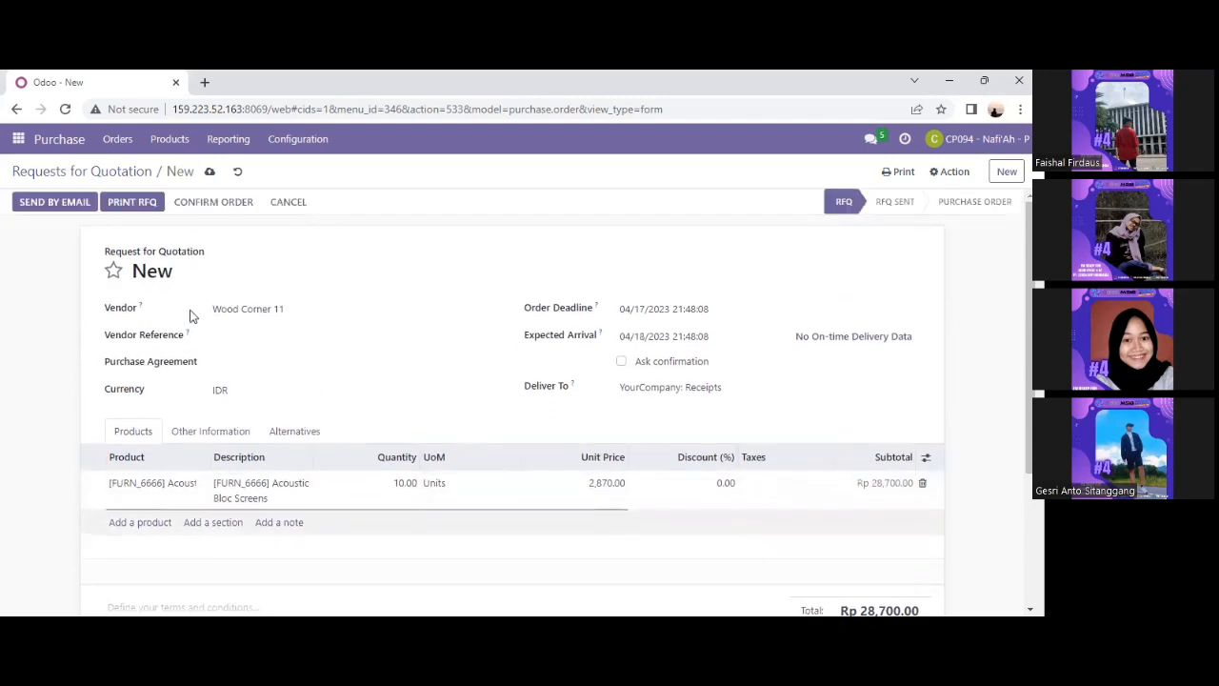
left_click(47, 204)
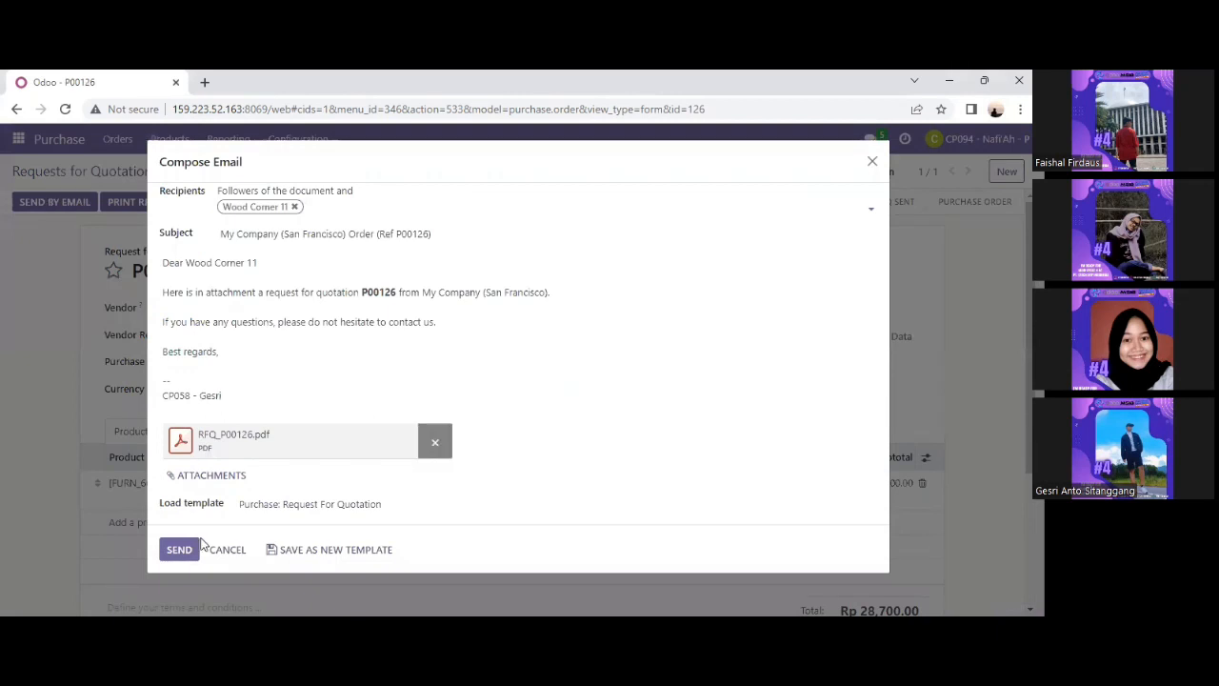
left_click(172, 551)
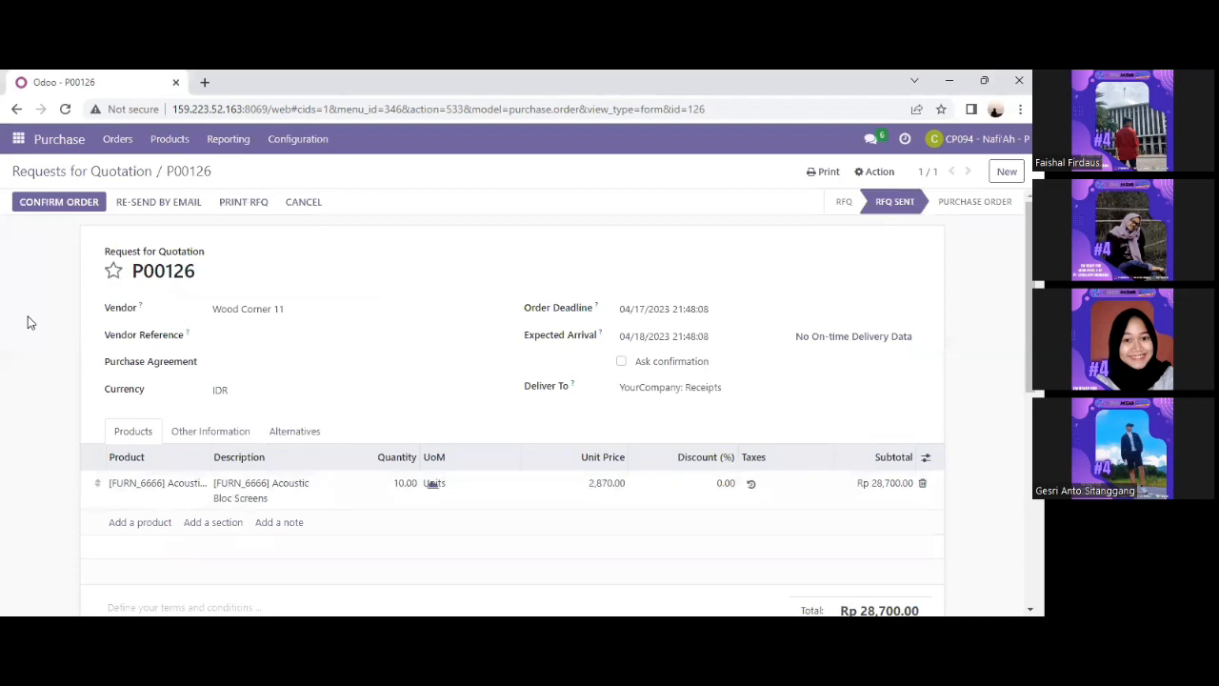
Start another new request for quotation with vendor Ready Mat 11.
left_click(18, 141)
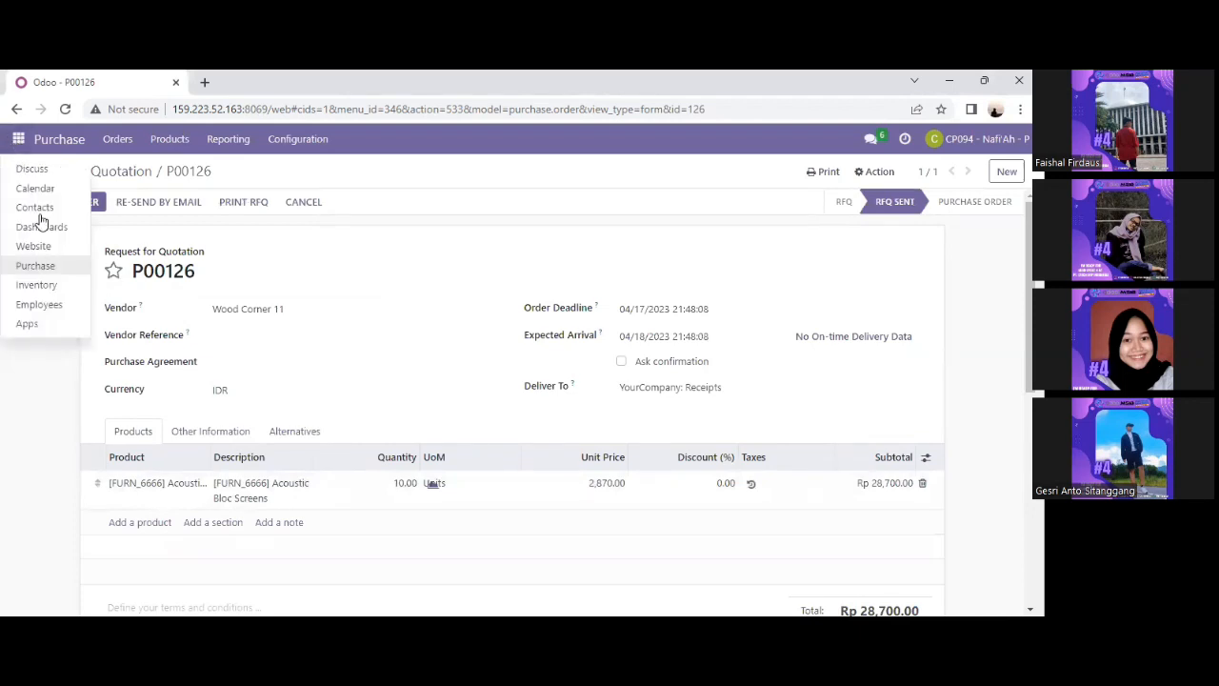
left_click(53, 271)
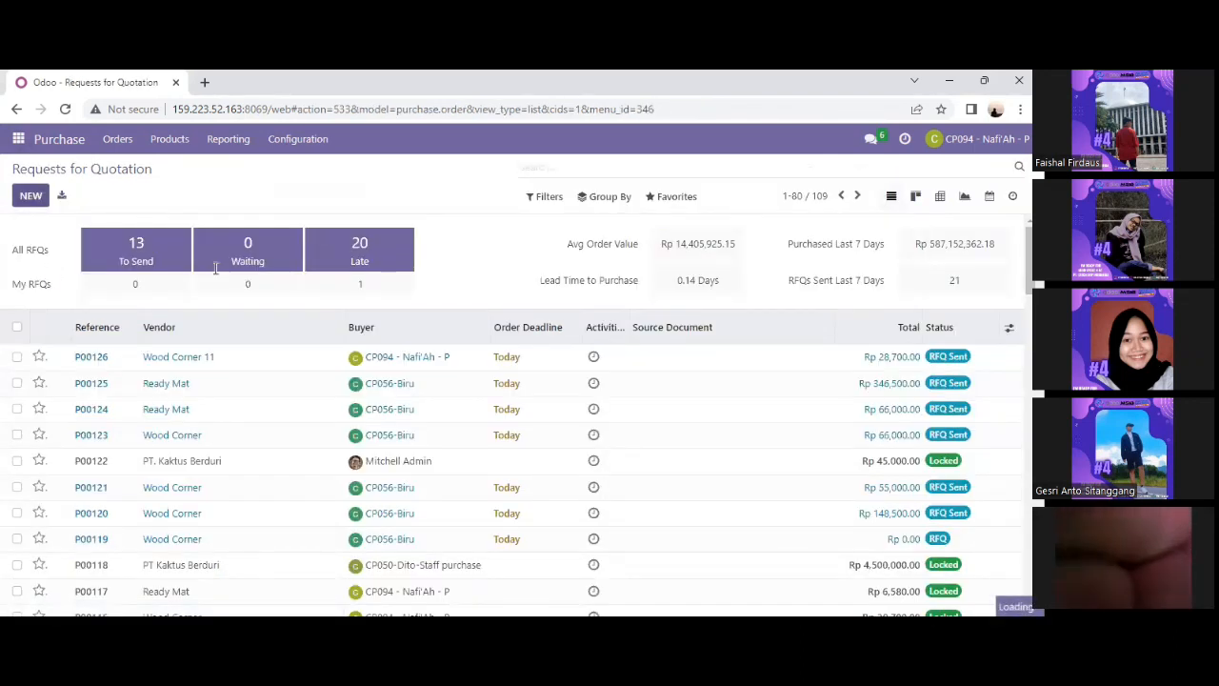
left_click(30, 195)
left_click(481, 308)
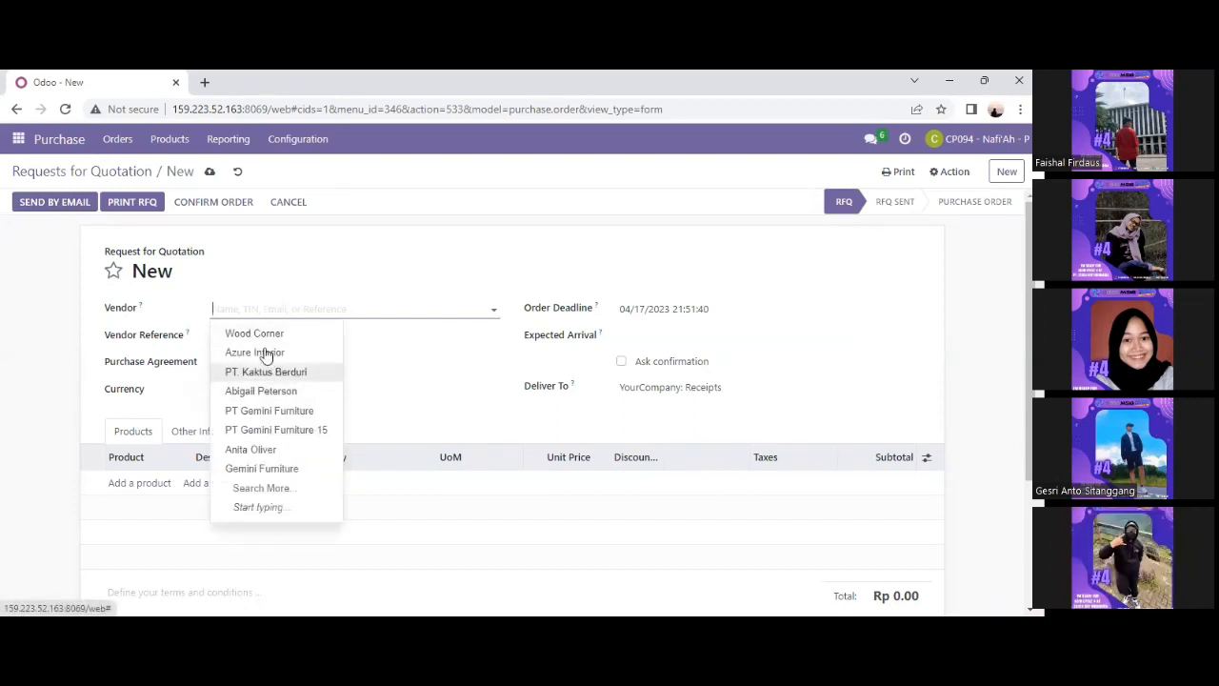
type("readt")
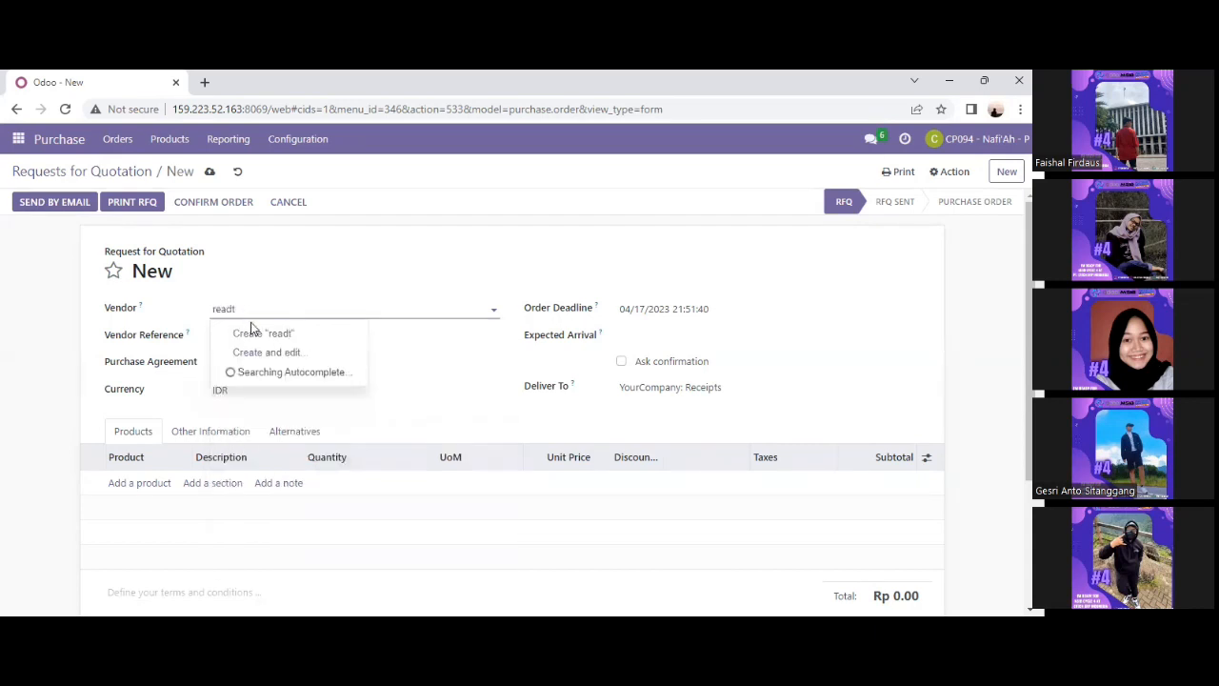
key("BackSpace")
type("y")
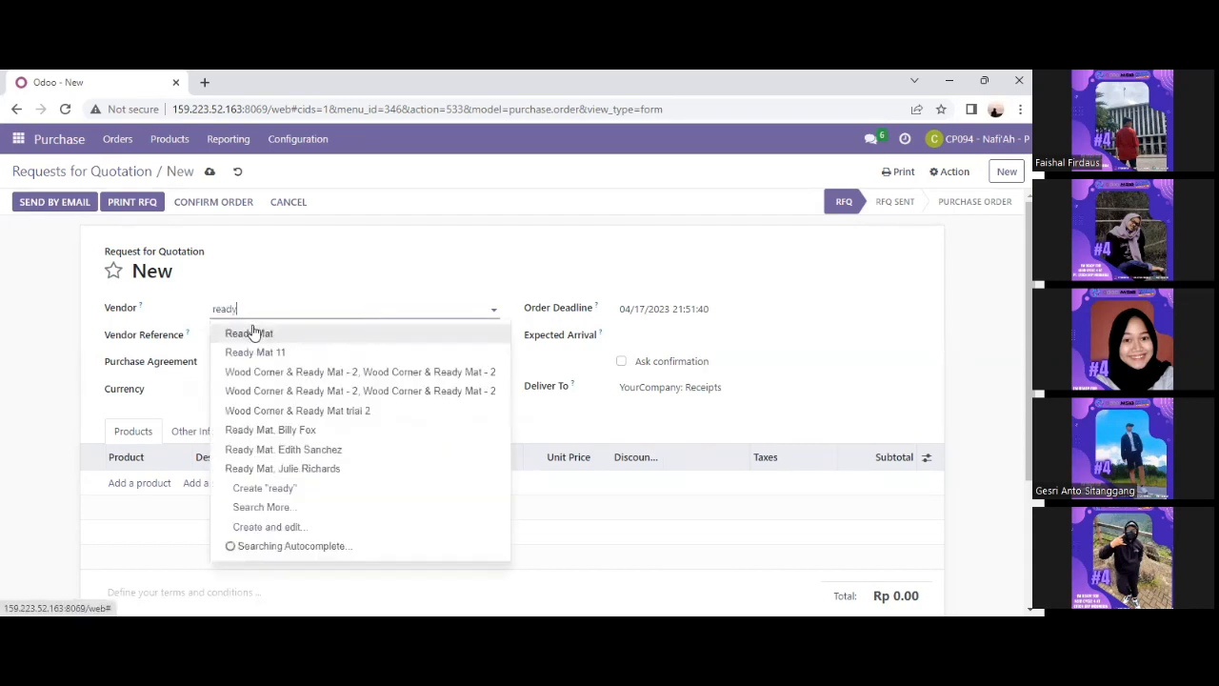
left_click(267, 353)
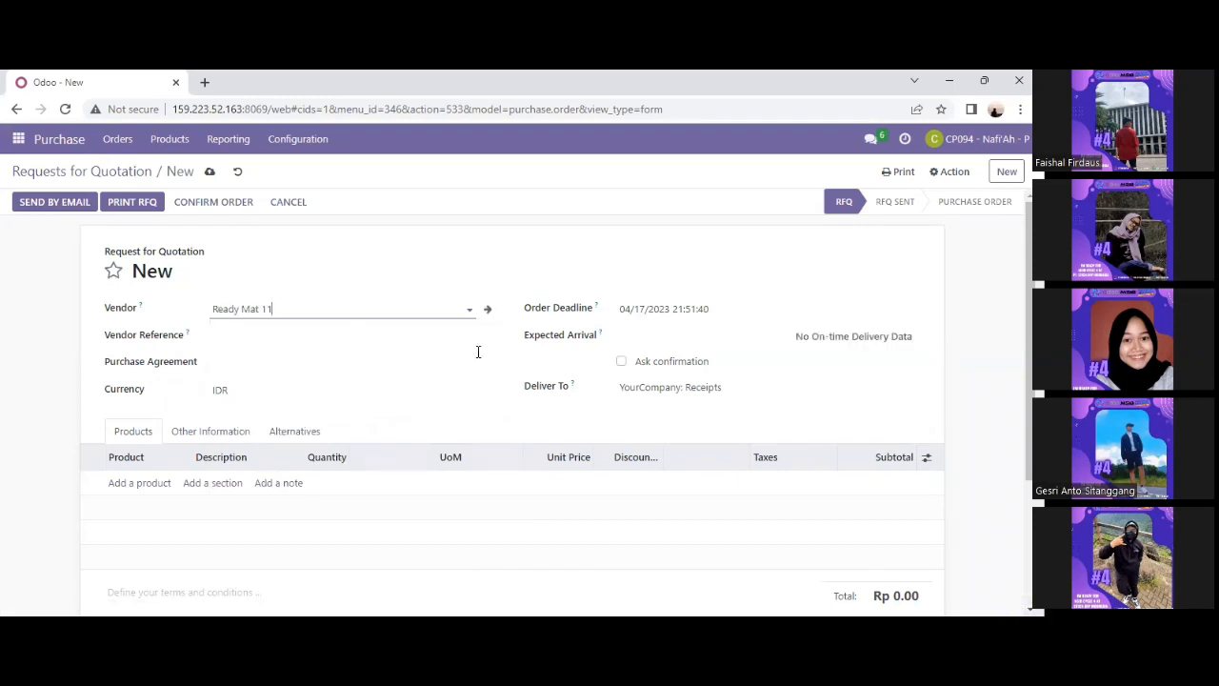
Confirm the order deadline and bring the expected arrival calendar to June 2023.
left_click(644, 315)
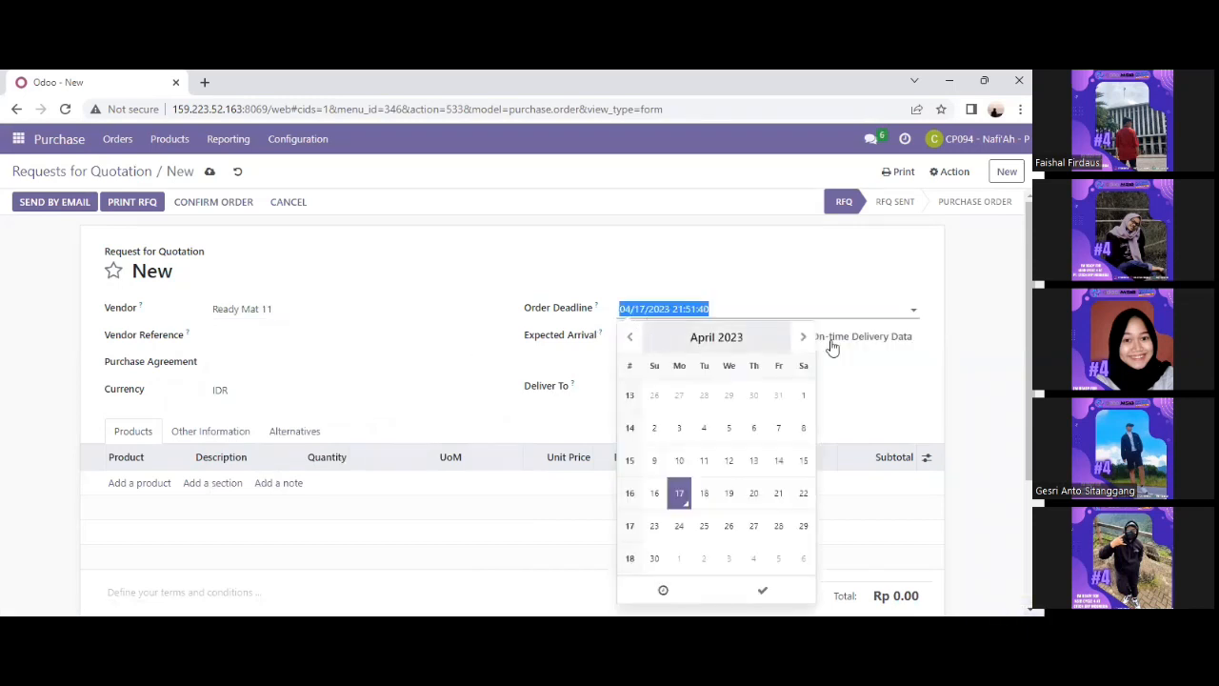
left_click(763, 594)
left_click(659, 341)
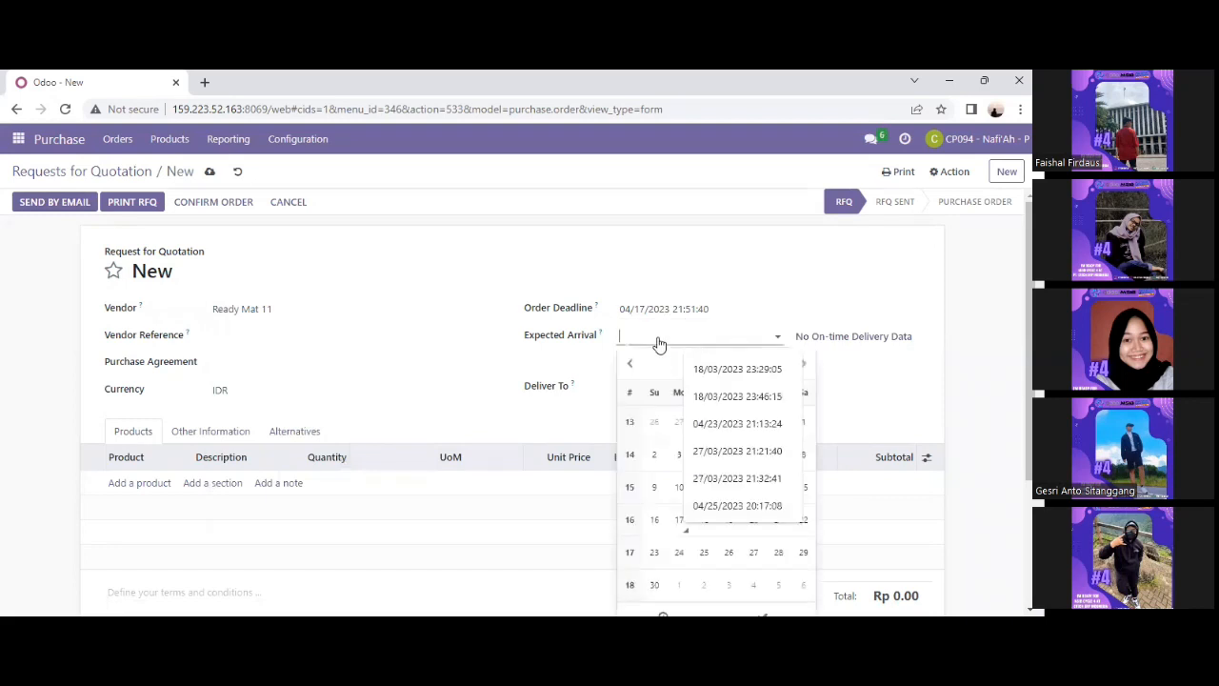
key("alt")
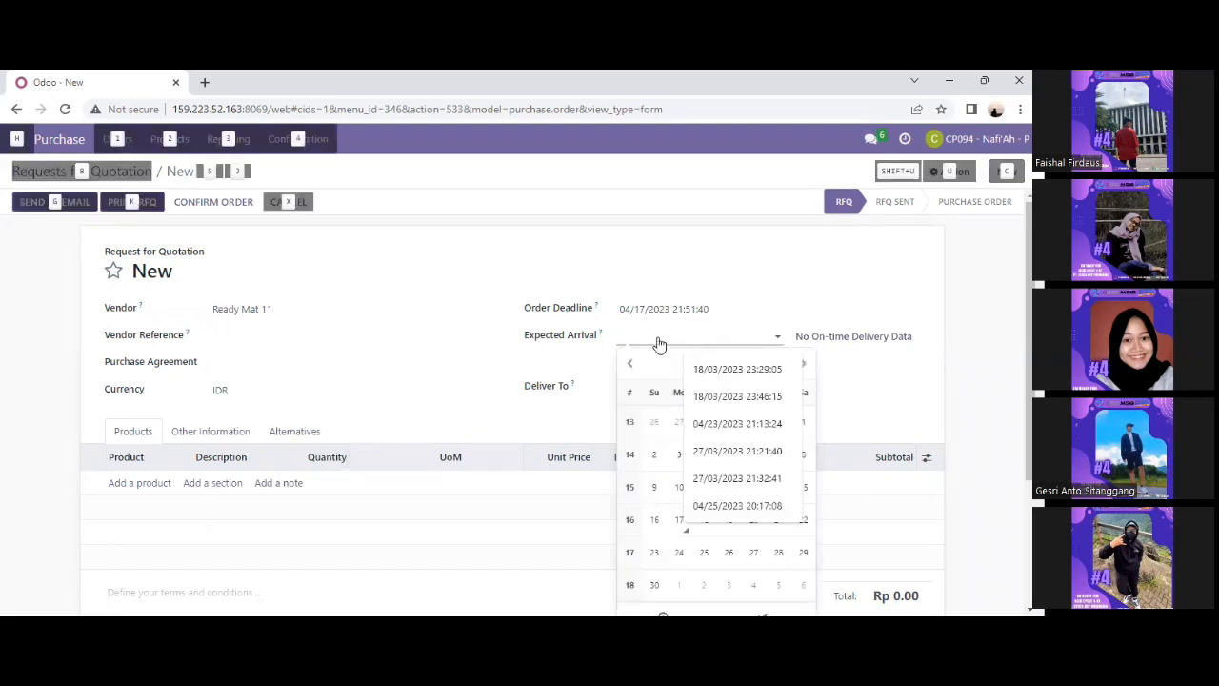
key("alt+Tab")
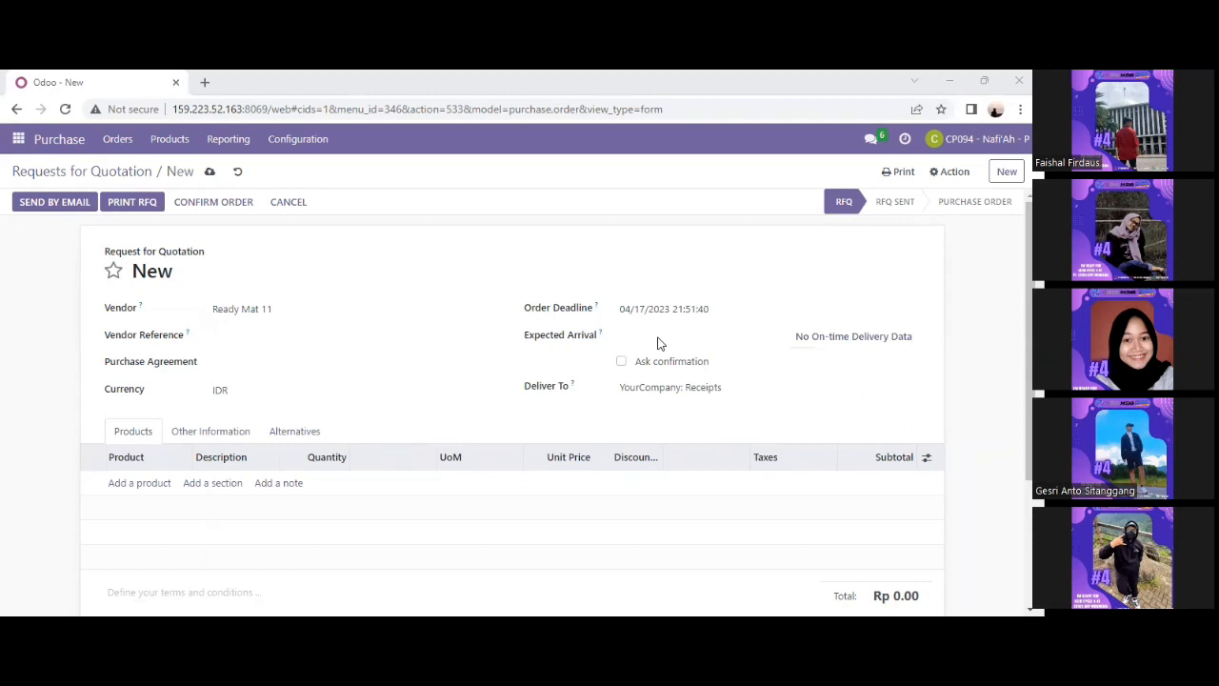
key("alt+Tab")
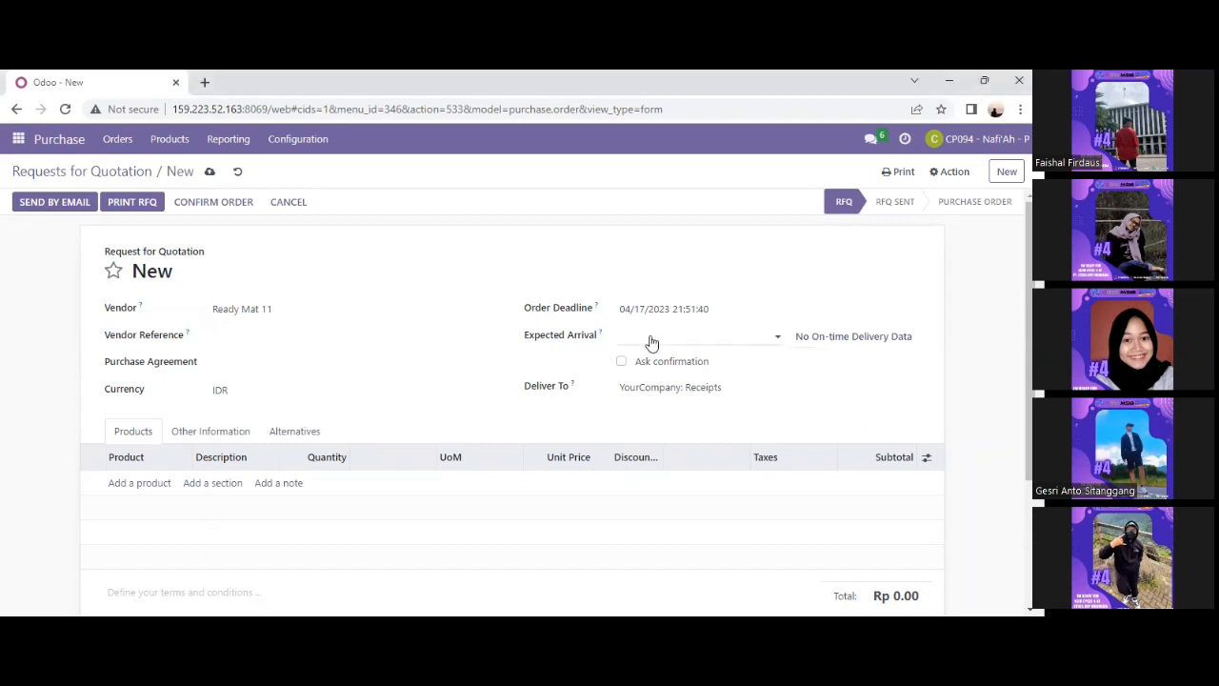
left_click(651, 342)
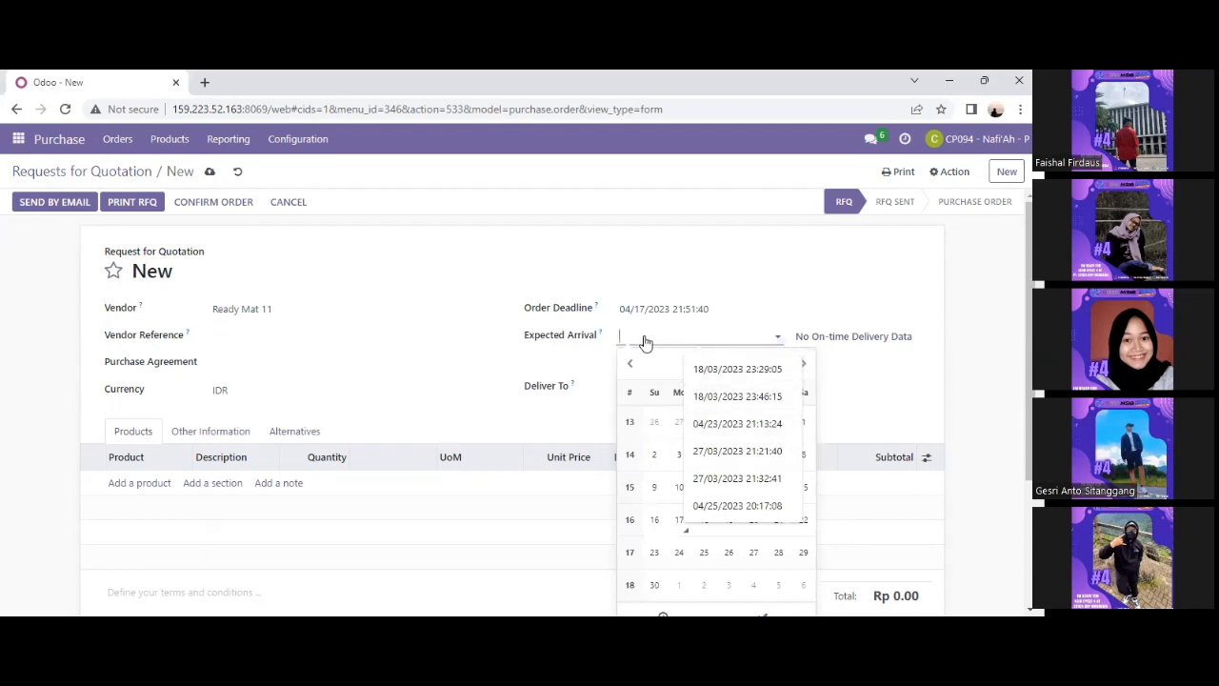
left_click(806, 368)
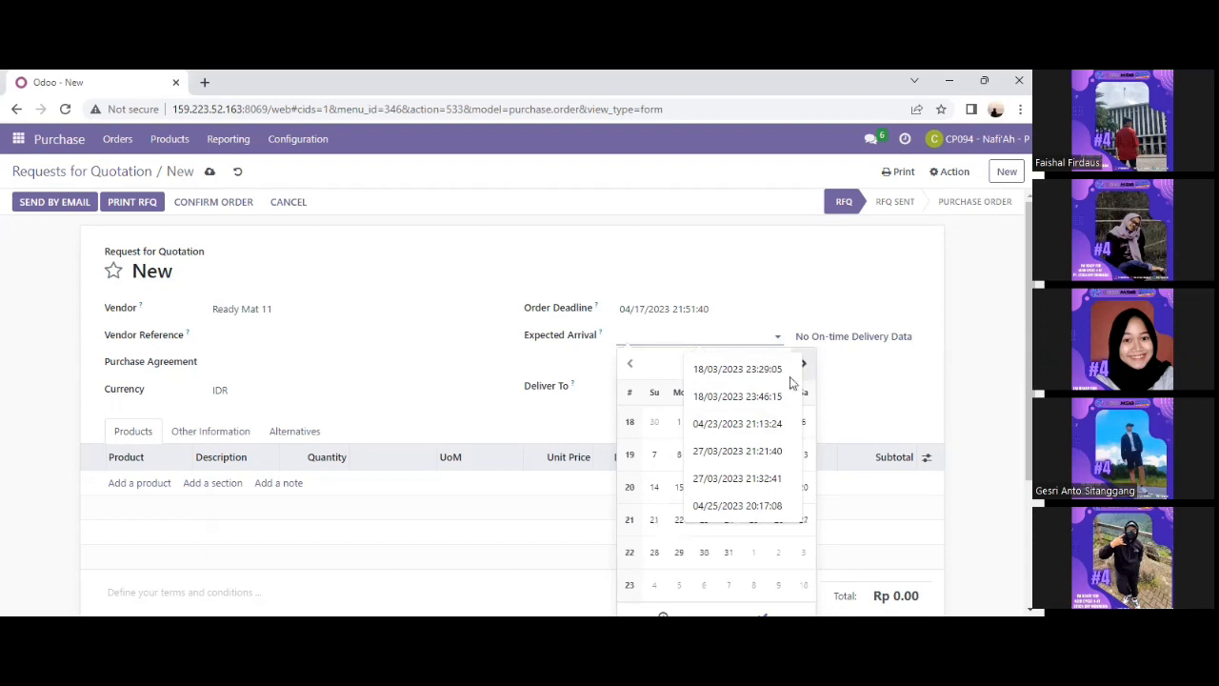
left_click(806, 368)
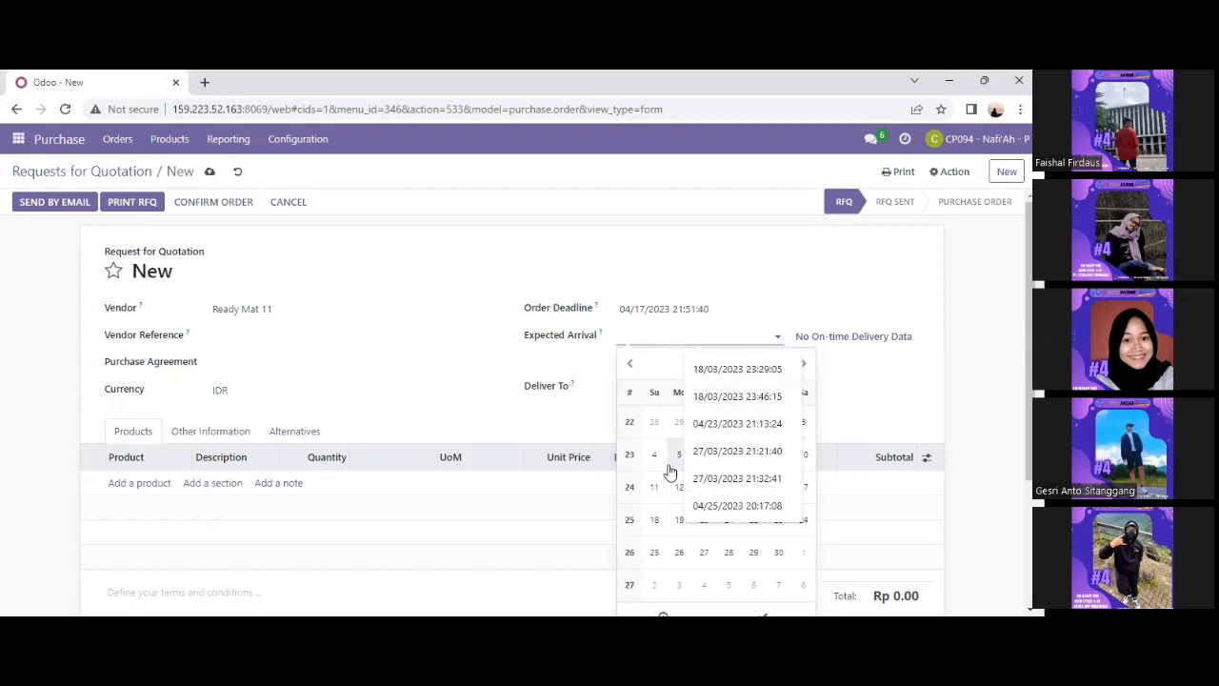
left_click(629, 366)
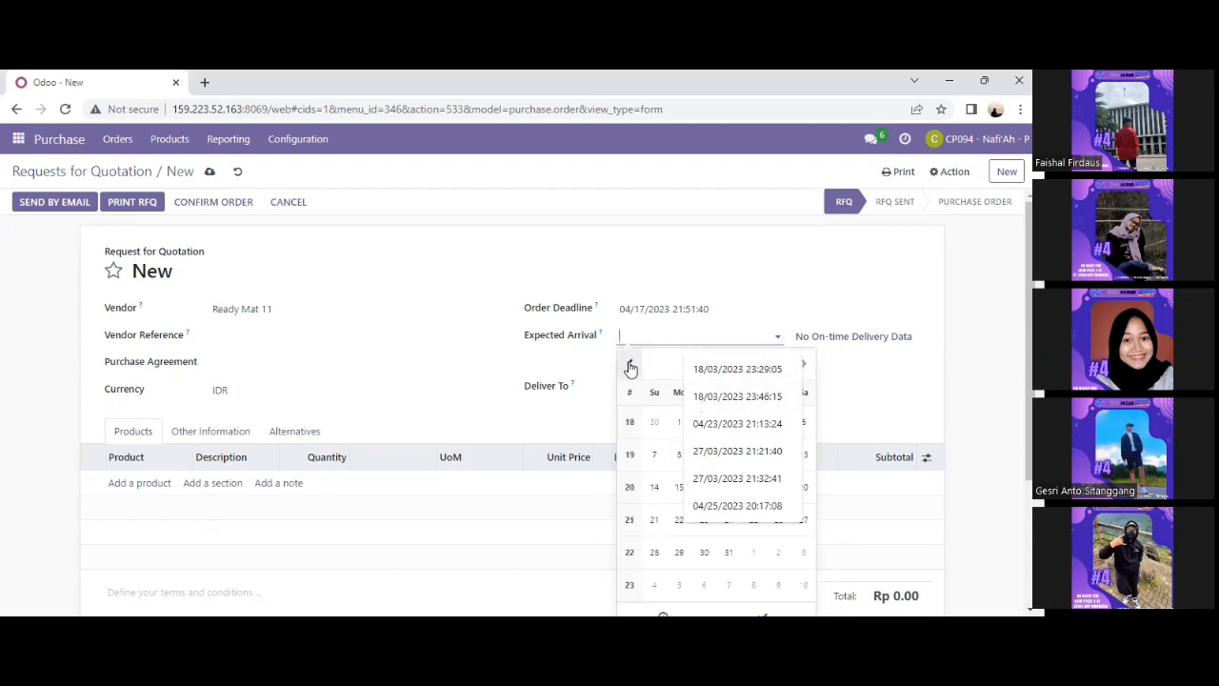
left_click(629, 366)
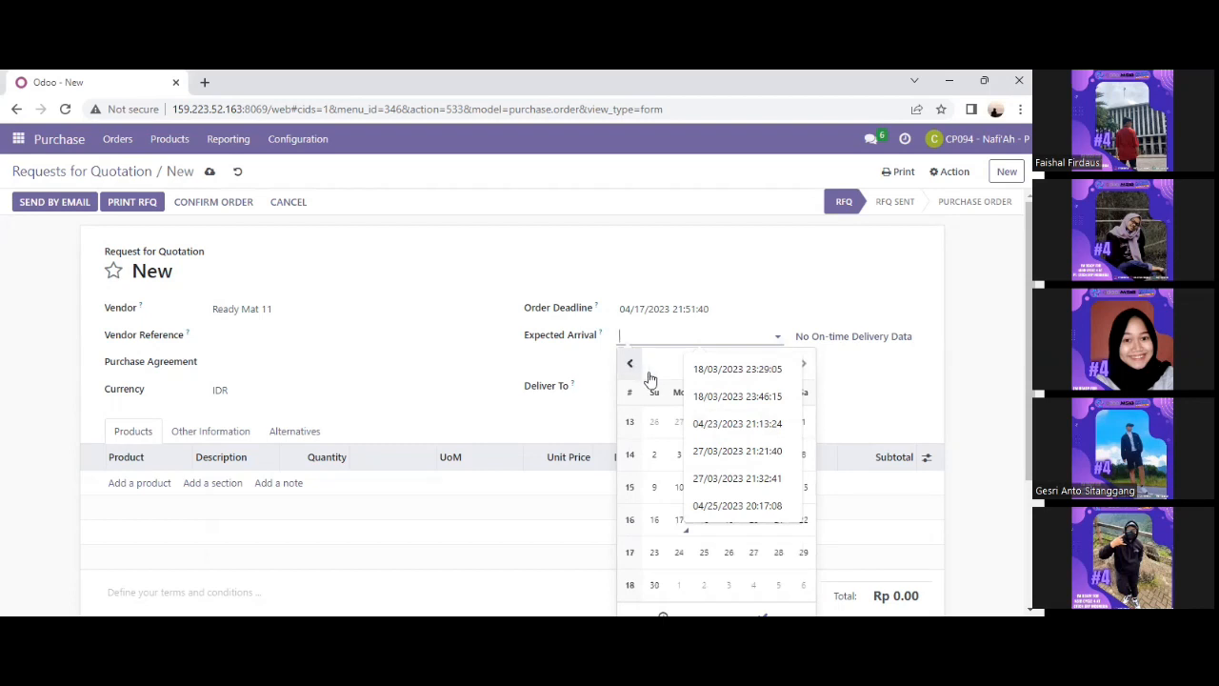
left_click(805, 365)
left_click(804, 365)
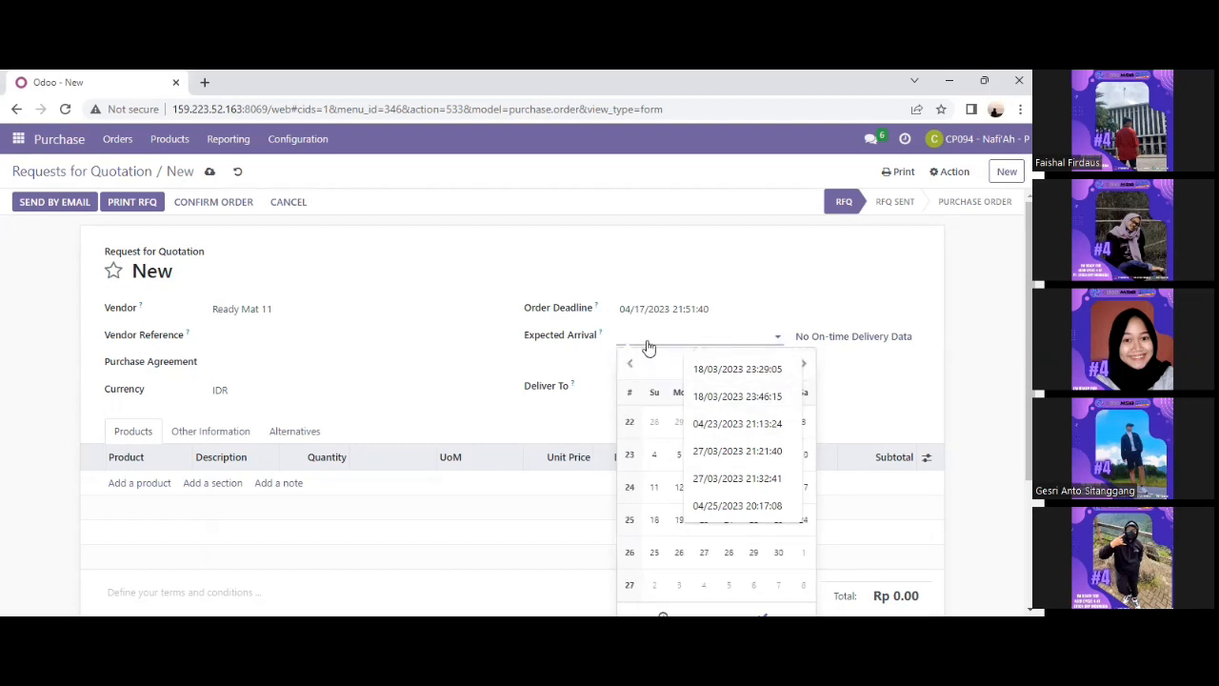
Set the expected arrival date to 7 June 2023.
left_click(721, 371)
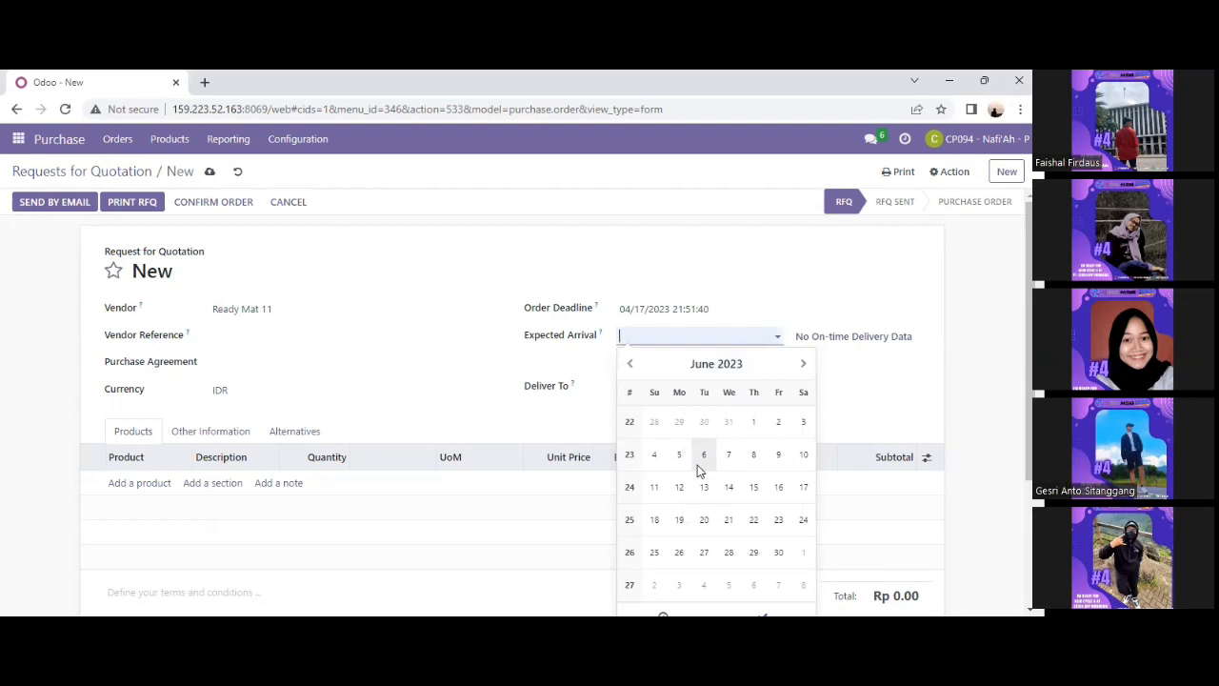
left_click(639, 343)
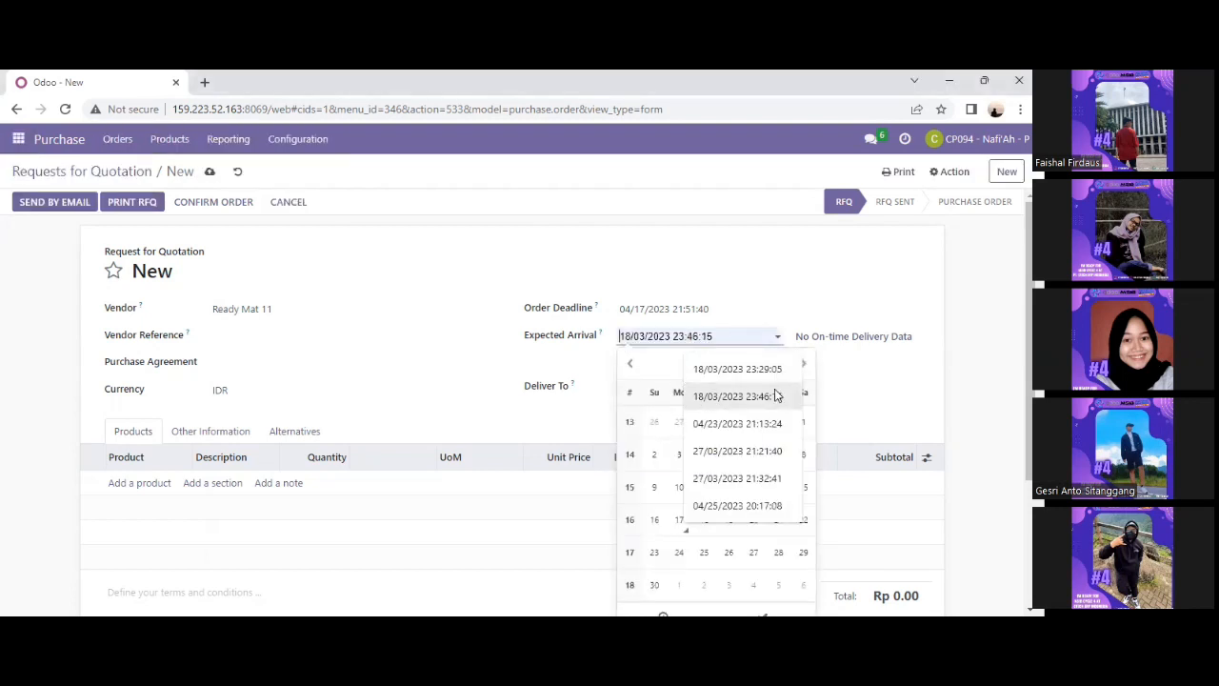
left_click(748, 397)
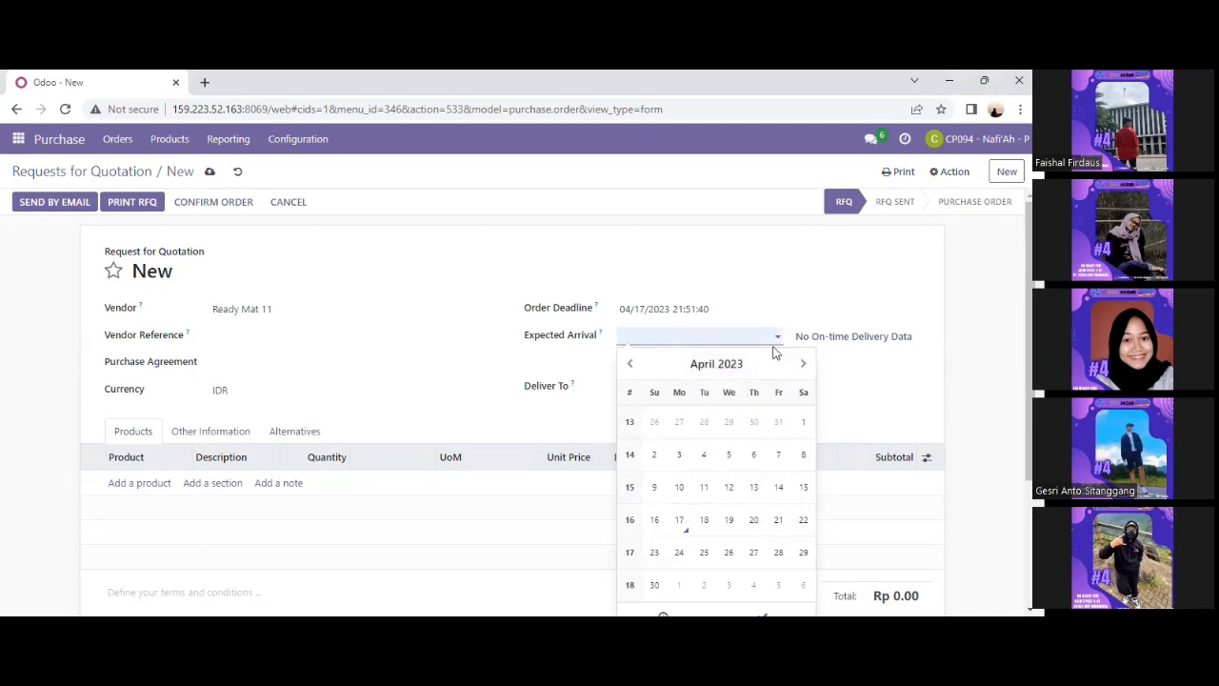
left_click(803, 362)
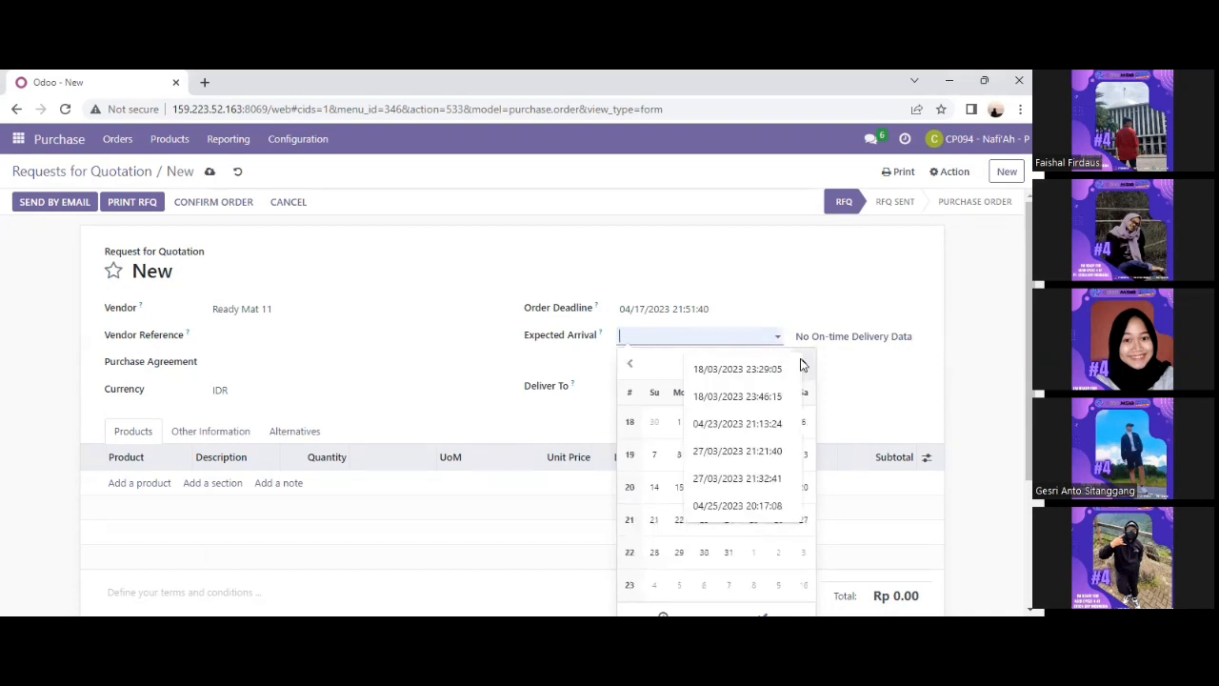
left_click(656, 456)
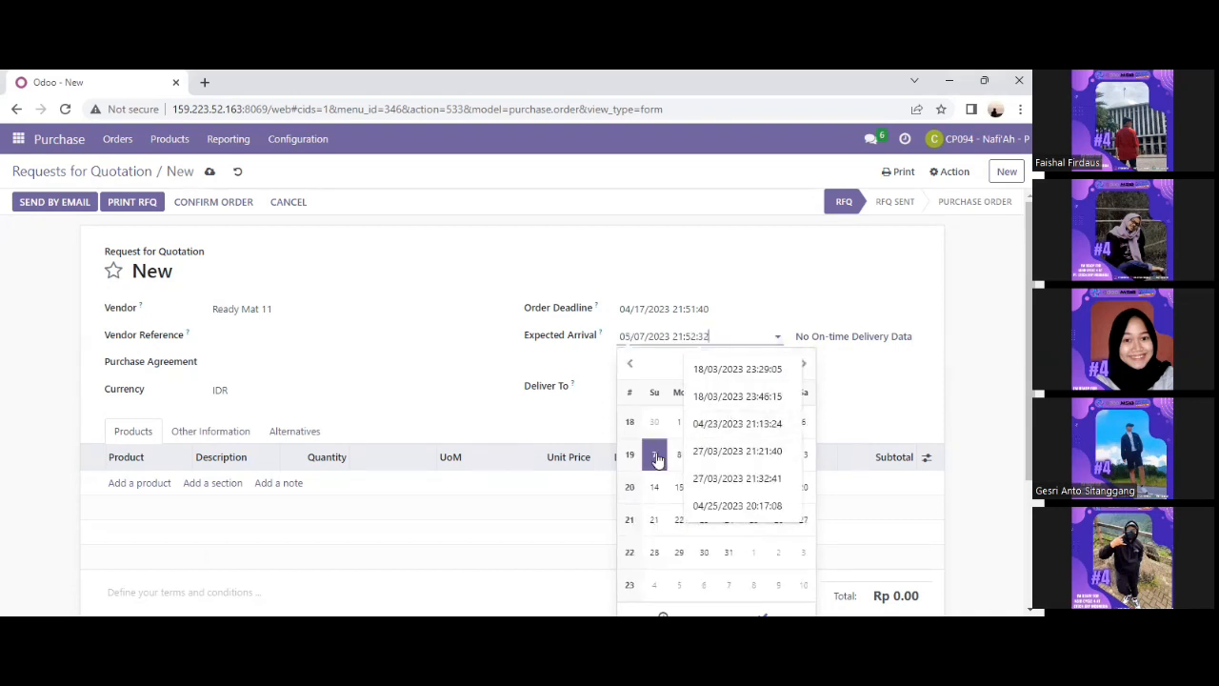
left_click(805, 366)
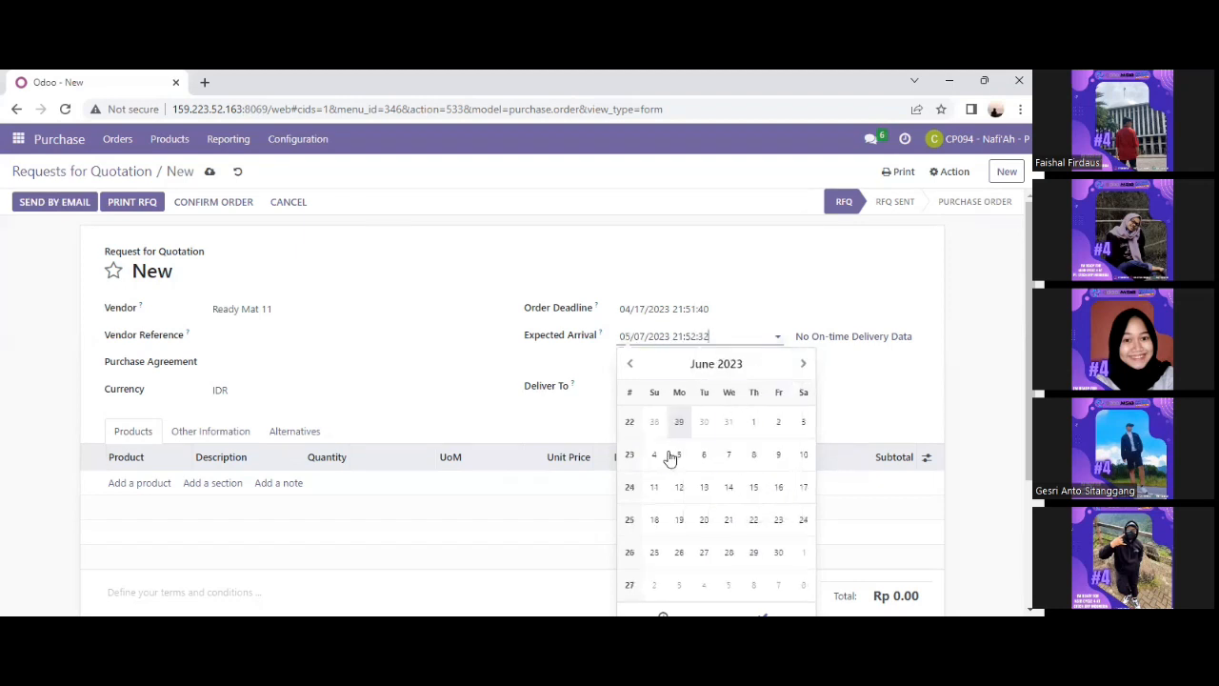
left_click(729, 459)
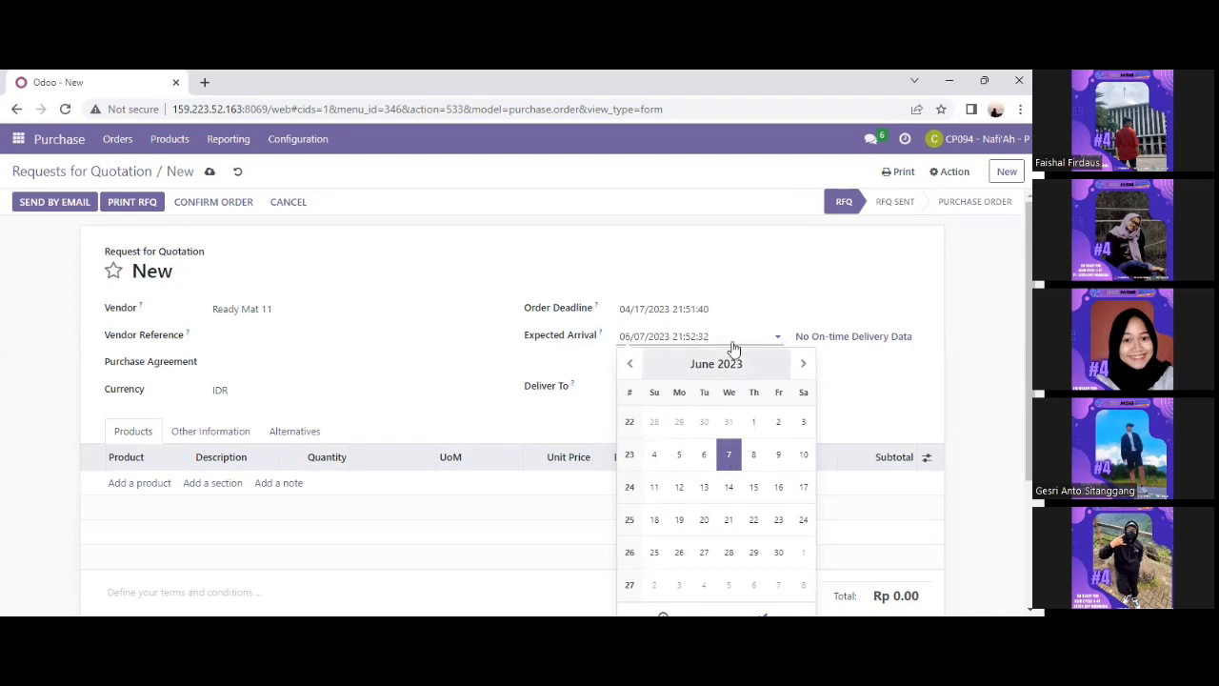
left_click(764, 614)
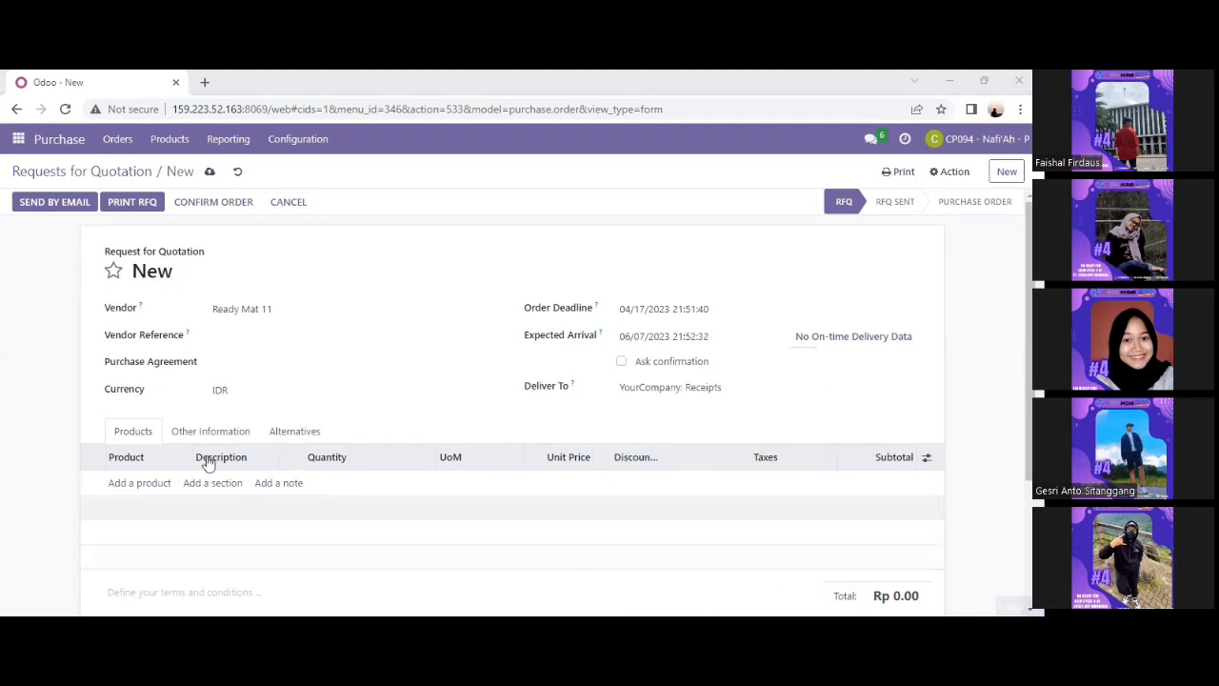
Add lines for [FURN_7777] Office Chair and [FURN_0269] Office Chair Black, quantity 5 each.
left_click(166, 483)
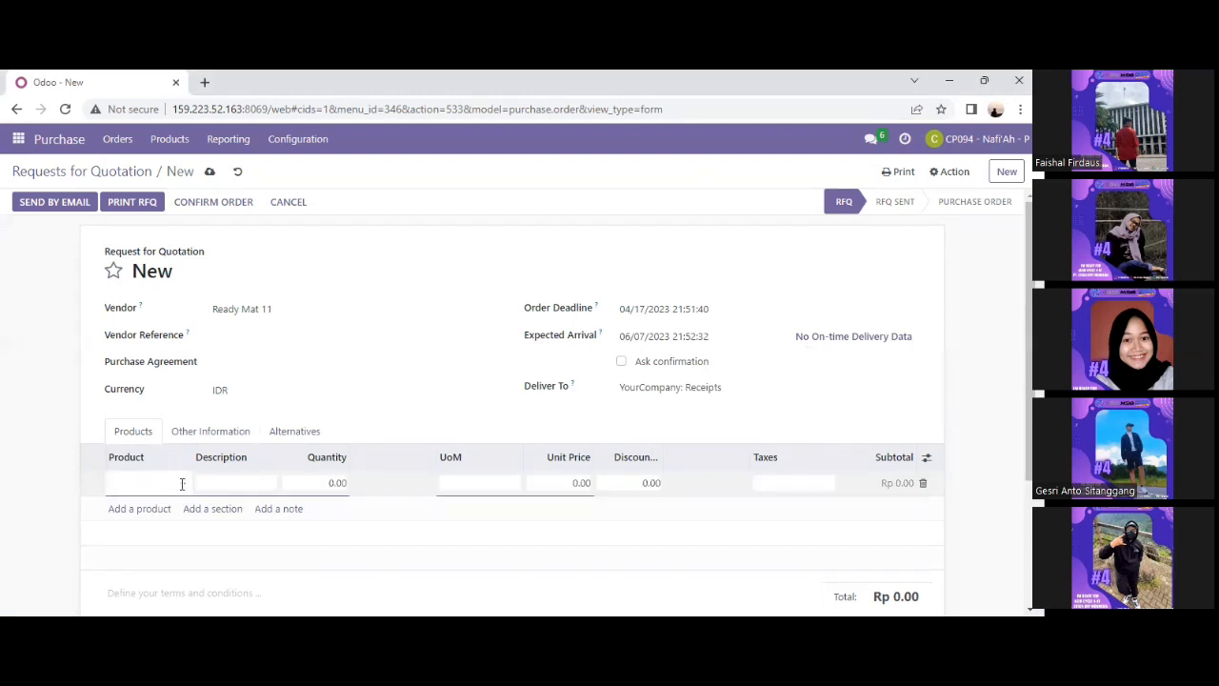
left_click(182, 484)
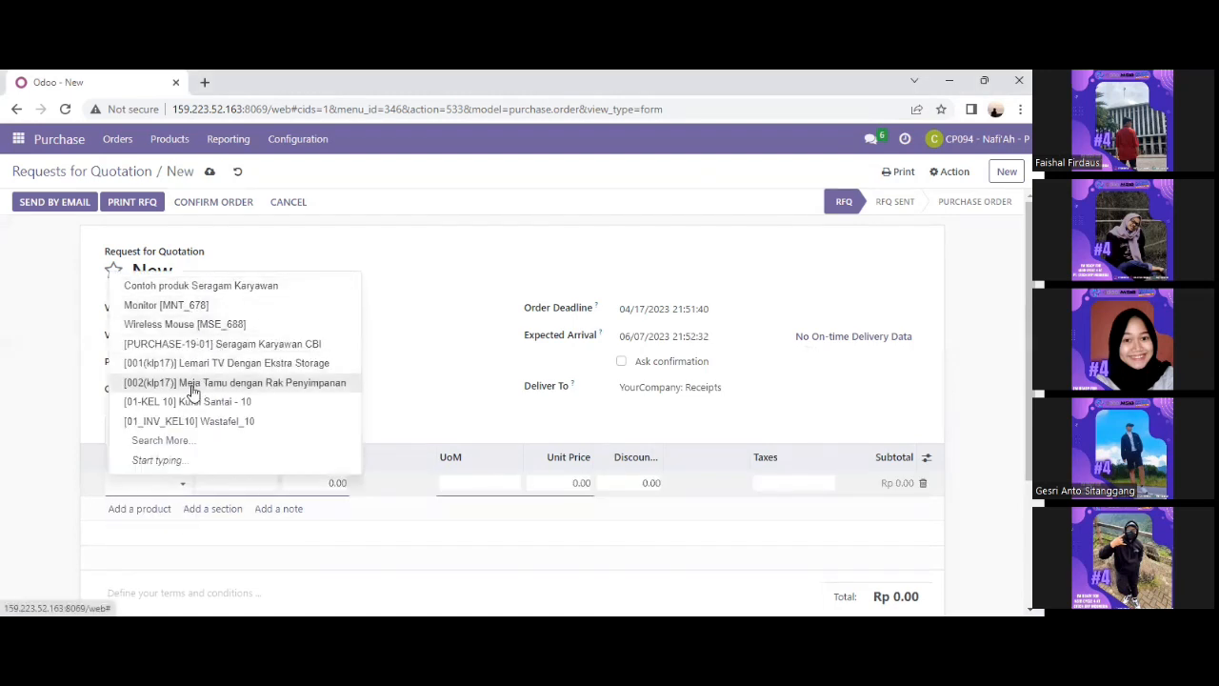
type("of")
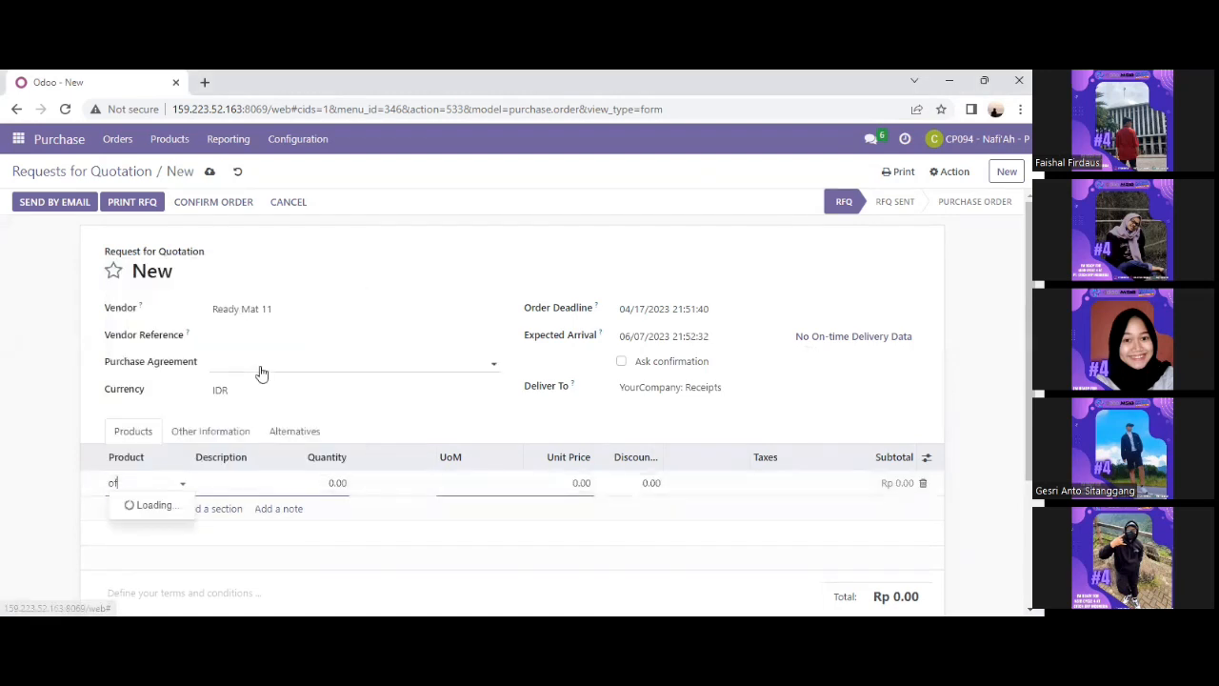
left_click(197, 285)
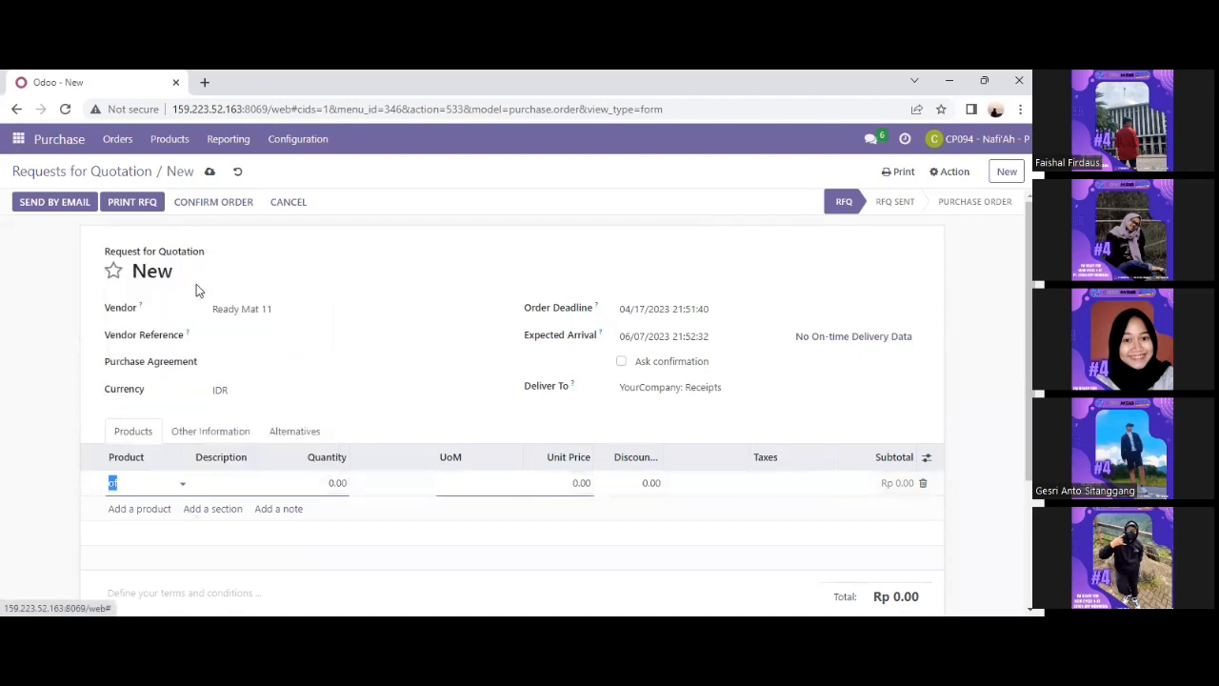
left_click(332, 481)
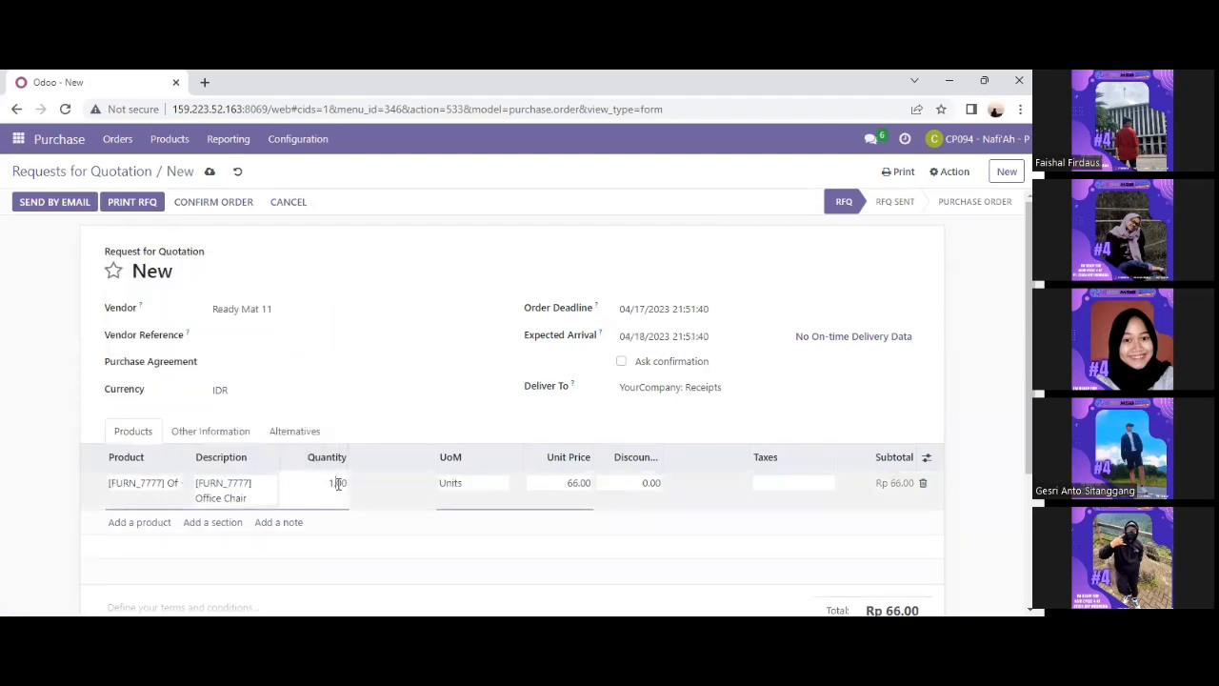
type("5")
left_click(166, 523)
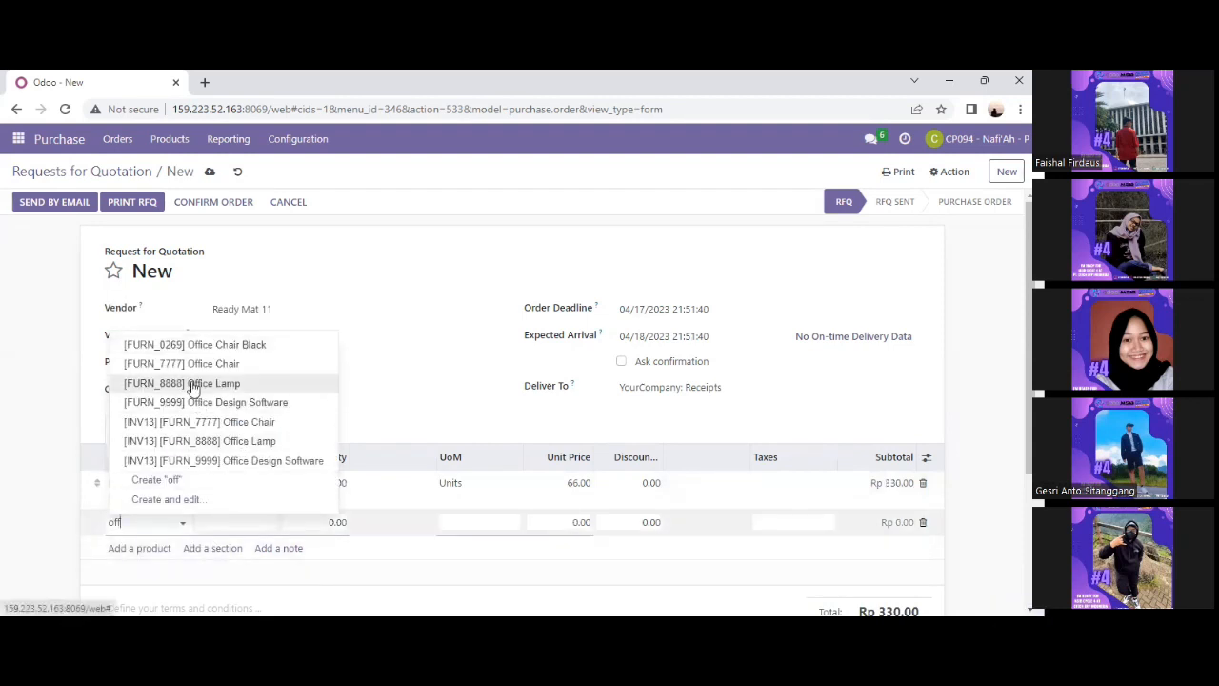
left_click(174, 347)
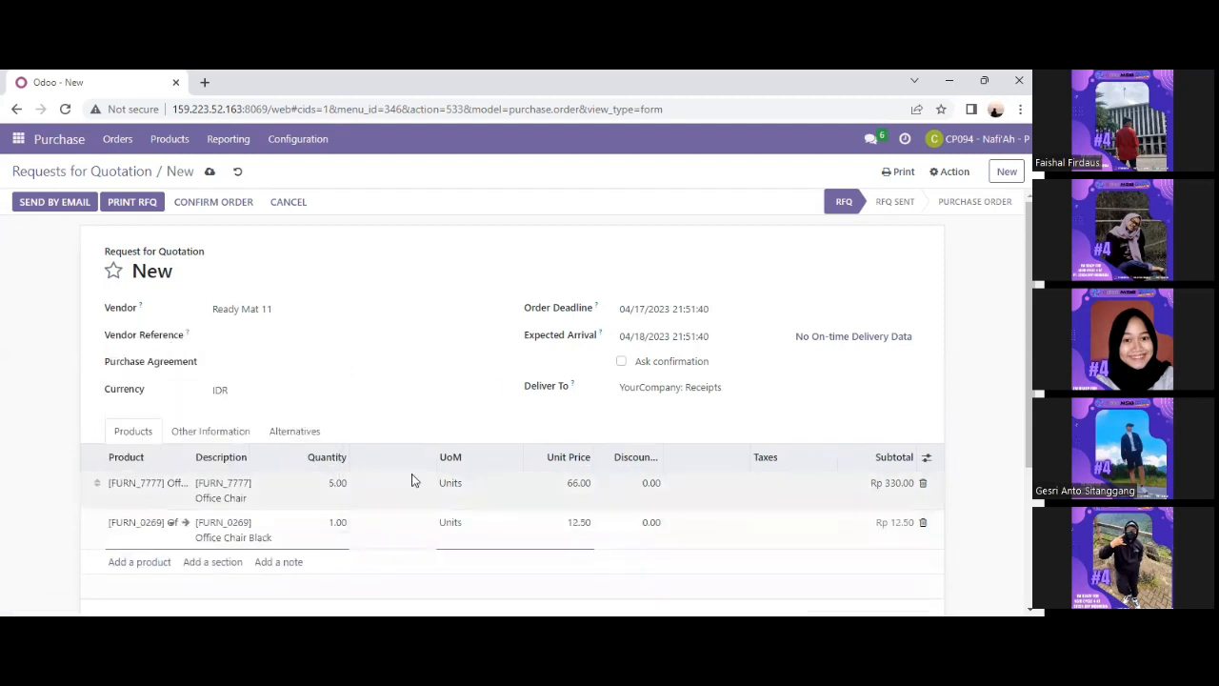
left_click(335, 522)
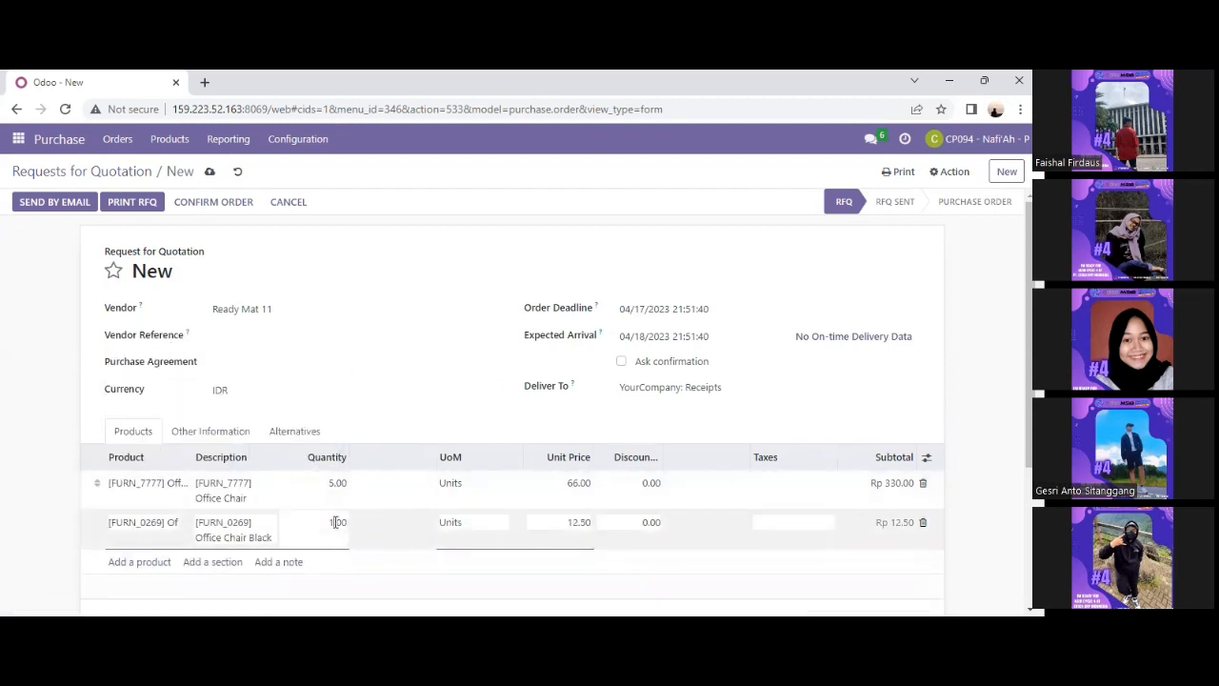
type("5")
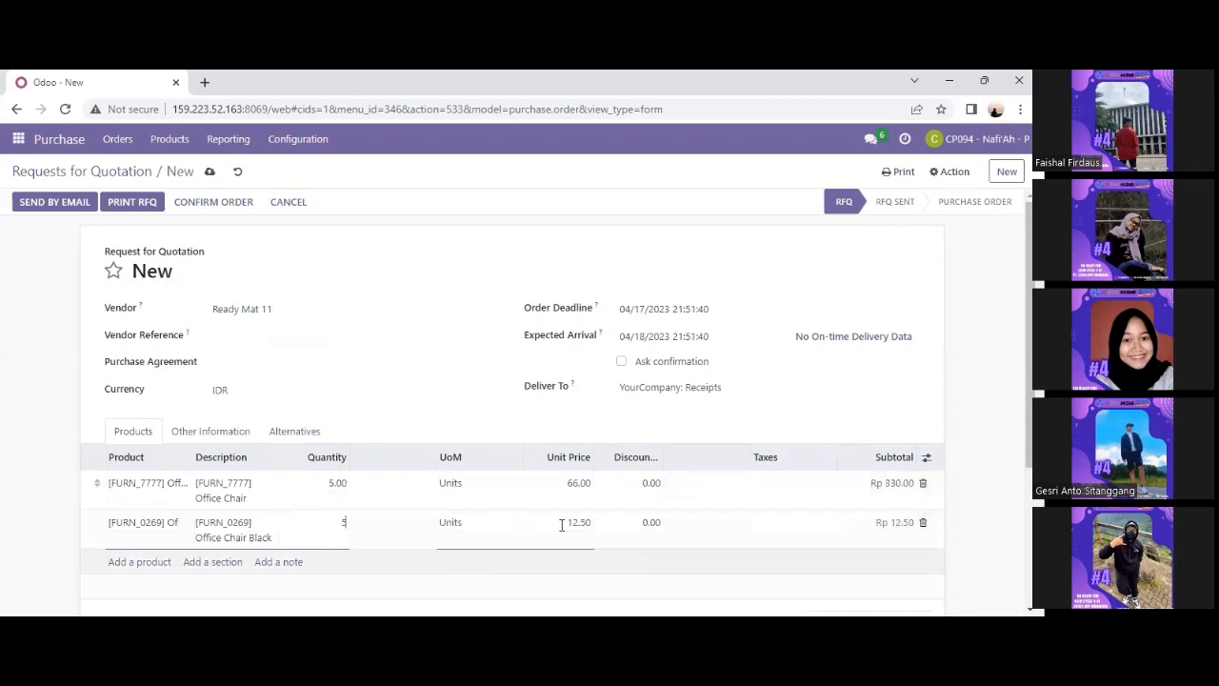
Email the Ready Mat 11 quotation, saving it as P00127 with status RFQ Sent.
left_click(70, 209)
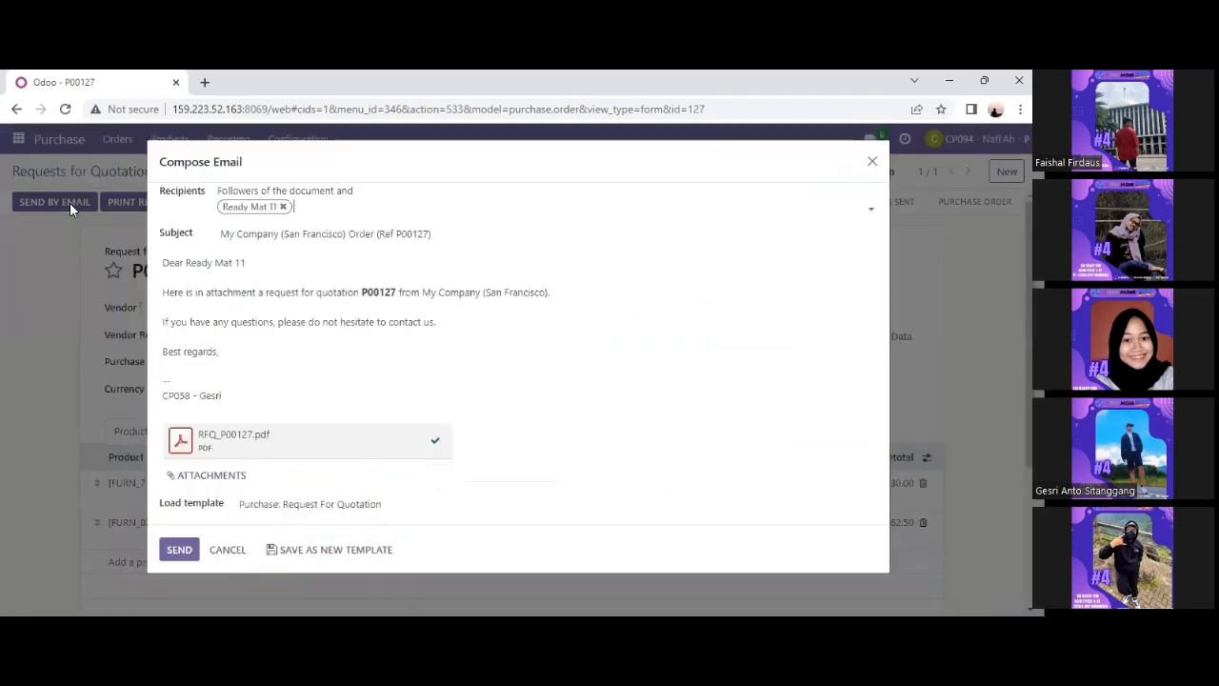
left_click(179, 550)
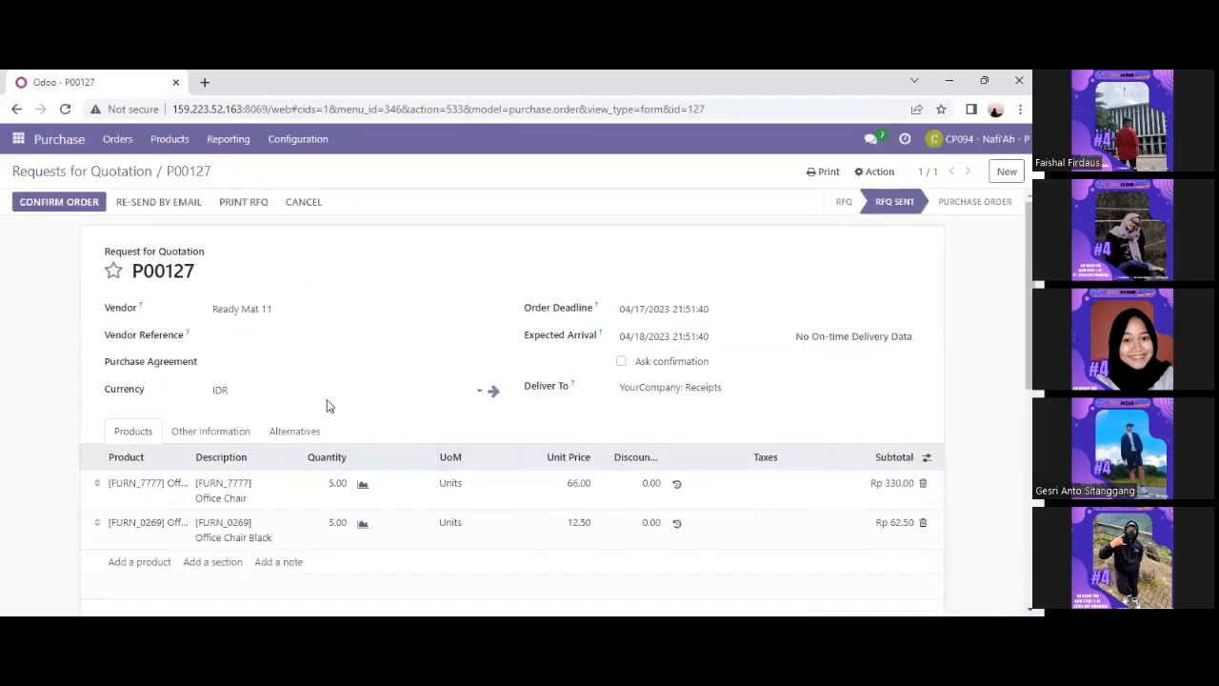
left_click(18, 141)
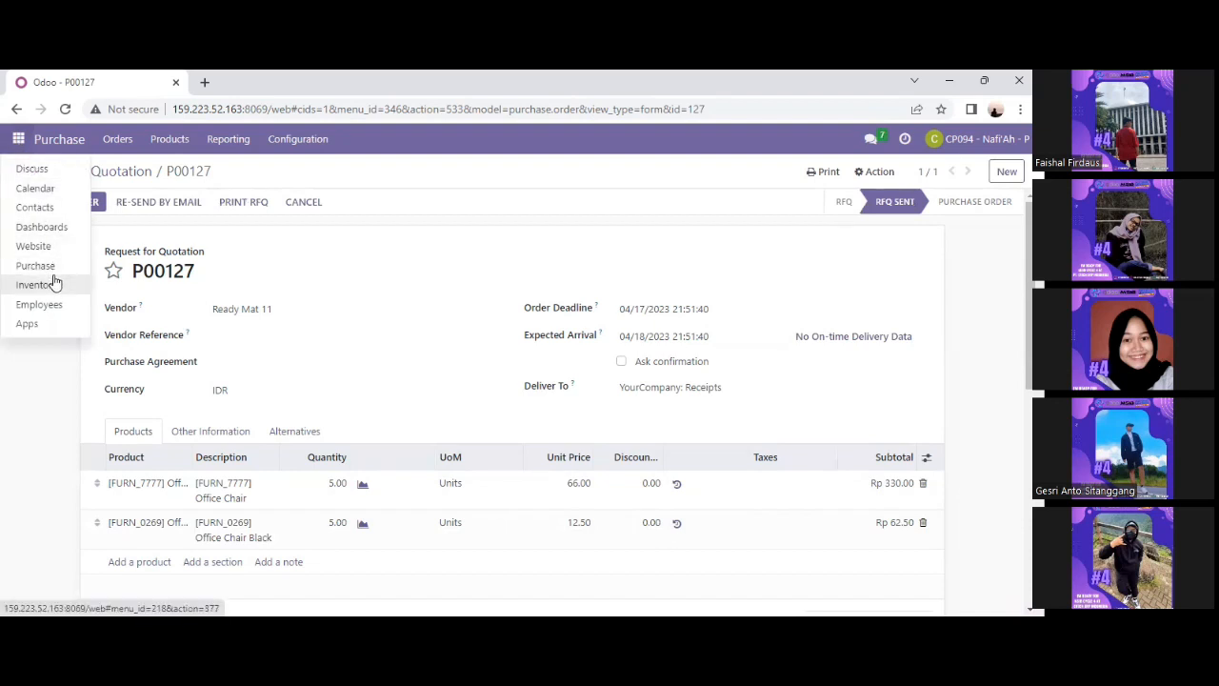
Log back into the Odoo database and open the Purchase Requests for Quotation list.
left_click(30, 169)
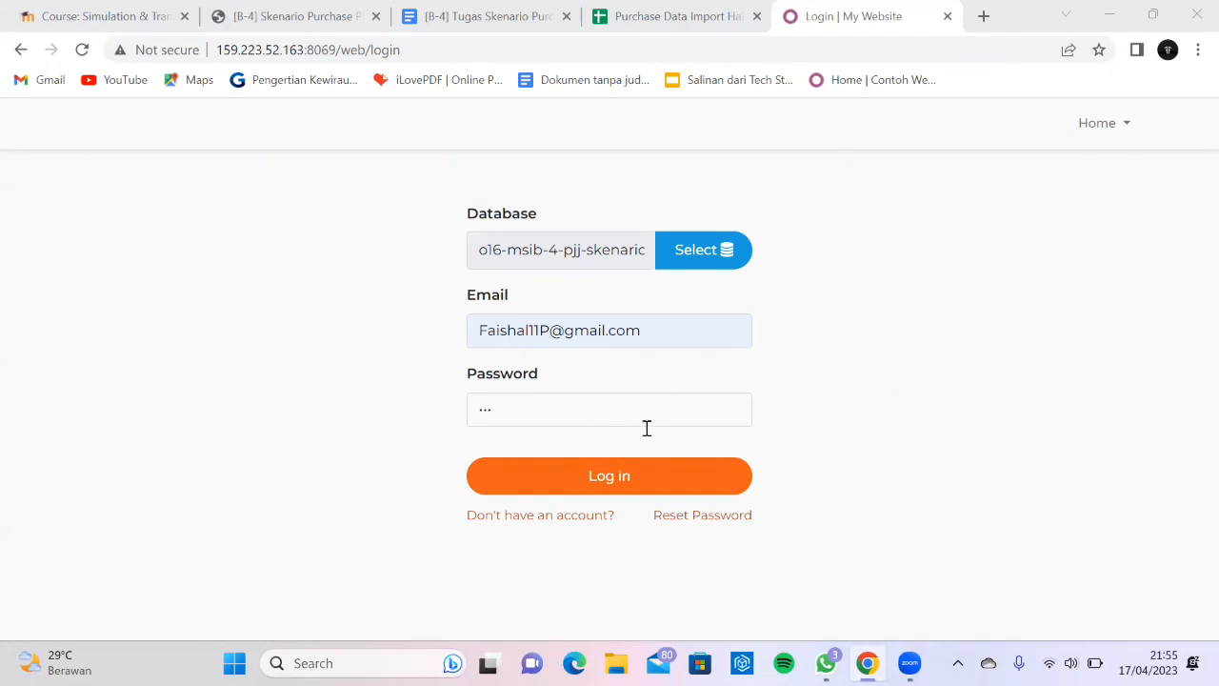
left_click(617, 479)
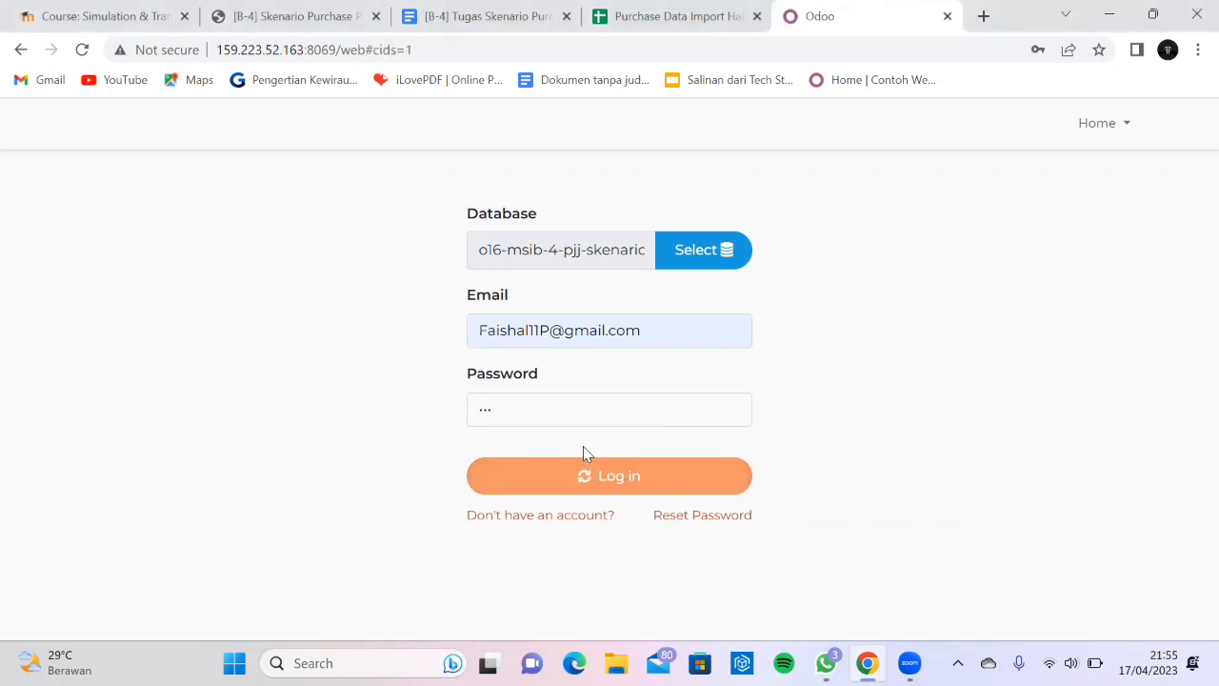
left_click(21, 122)
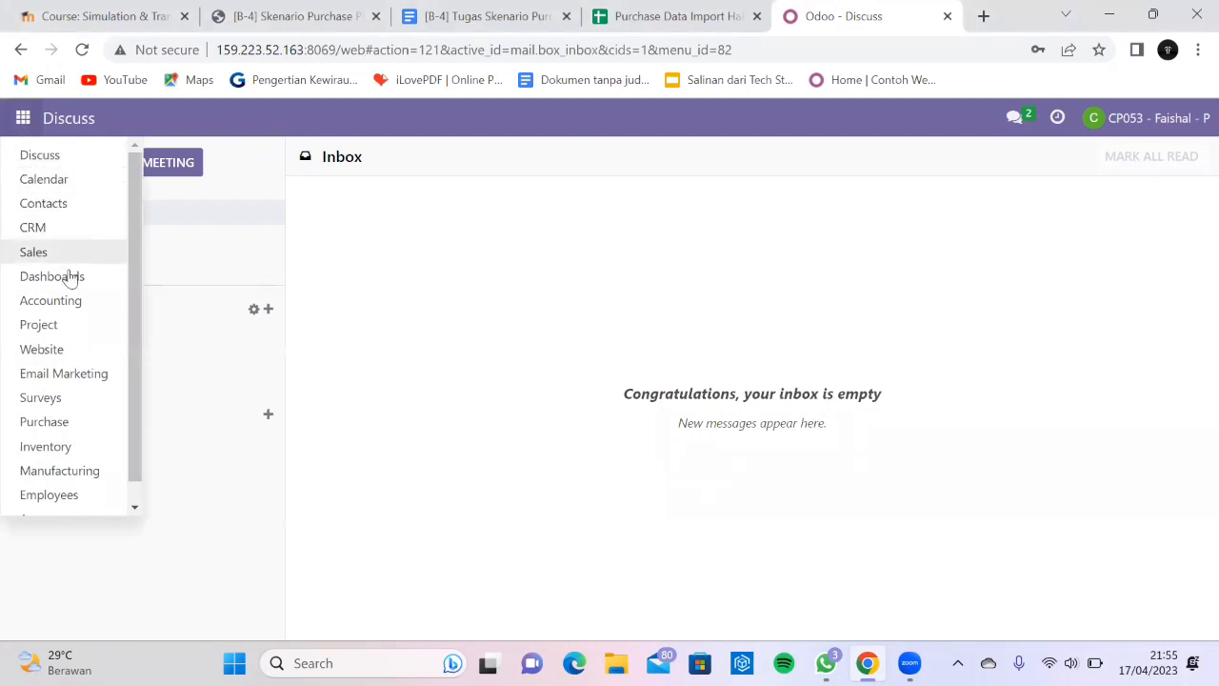
left_click(89, 426)
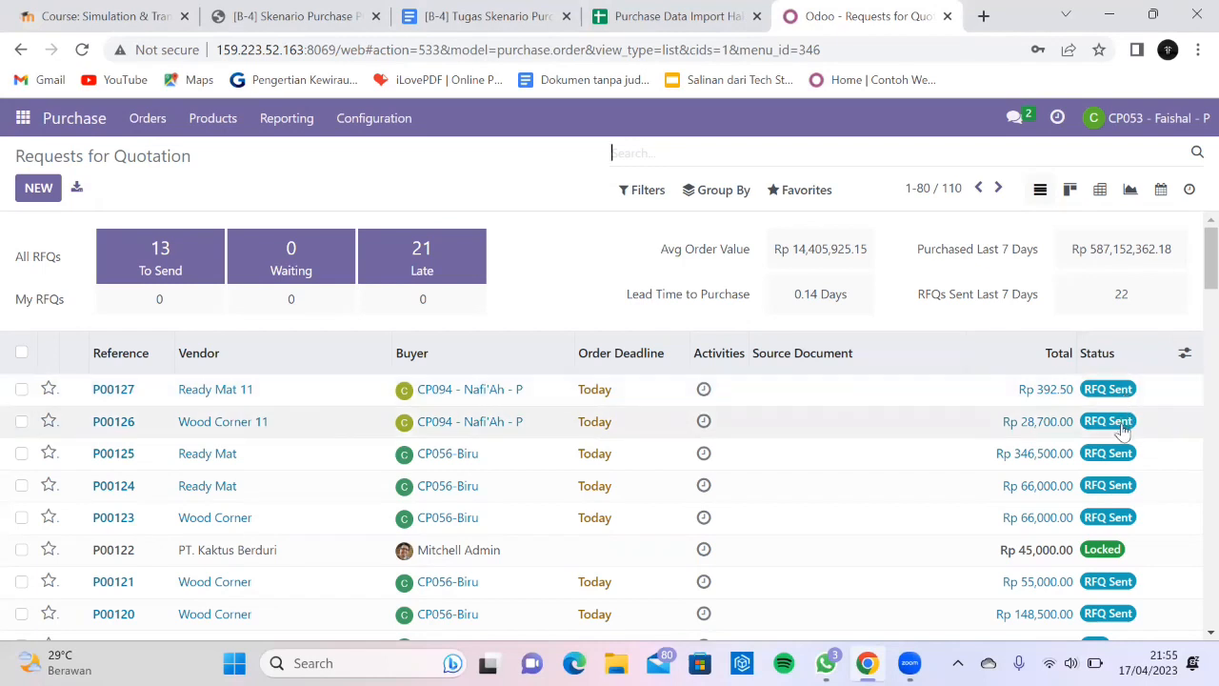
Open the P00126 request for quotation from Wood Corner 11 and review it.
left_click(271, 429)
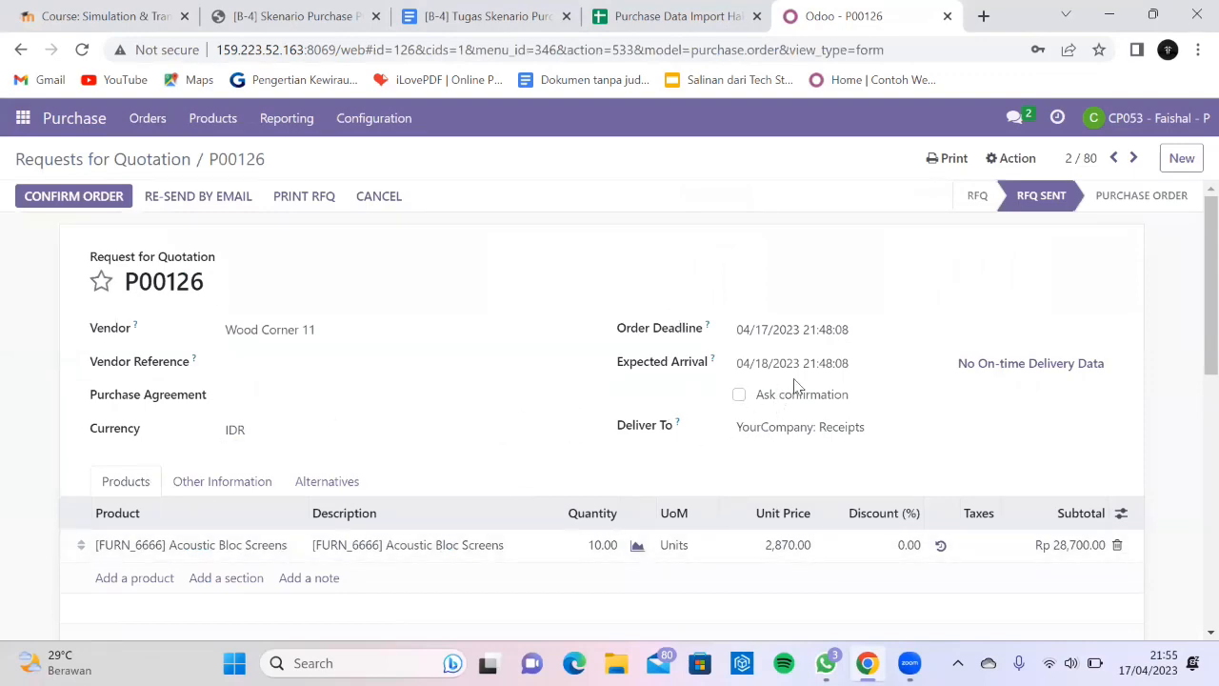
scroll(768, 398, "down", 2)
scroll(765, 394, "up", 2)
mouse_move(766, 395)
scroll(381, 387, "down", 1)
scroll(381, 389, "up", 1)
scroll(562, 479, "down", 3)
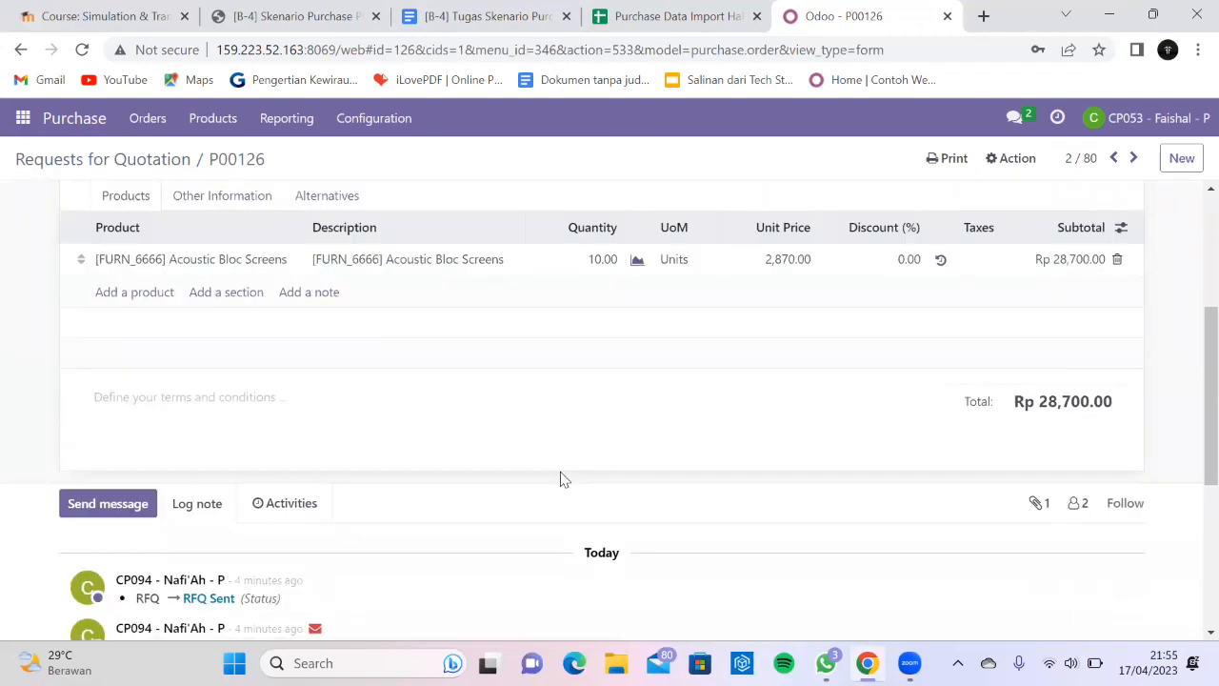
scroll(562, 479, "up", 3)
scroll(389, 425, "down", 2)
scroll(389, 425, "up", 2)
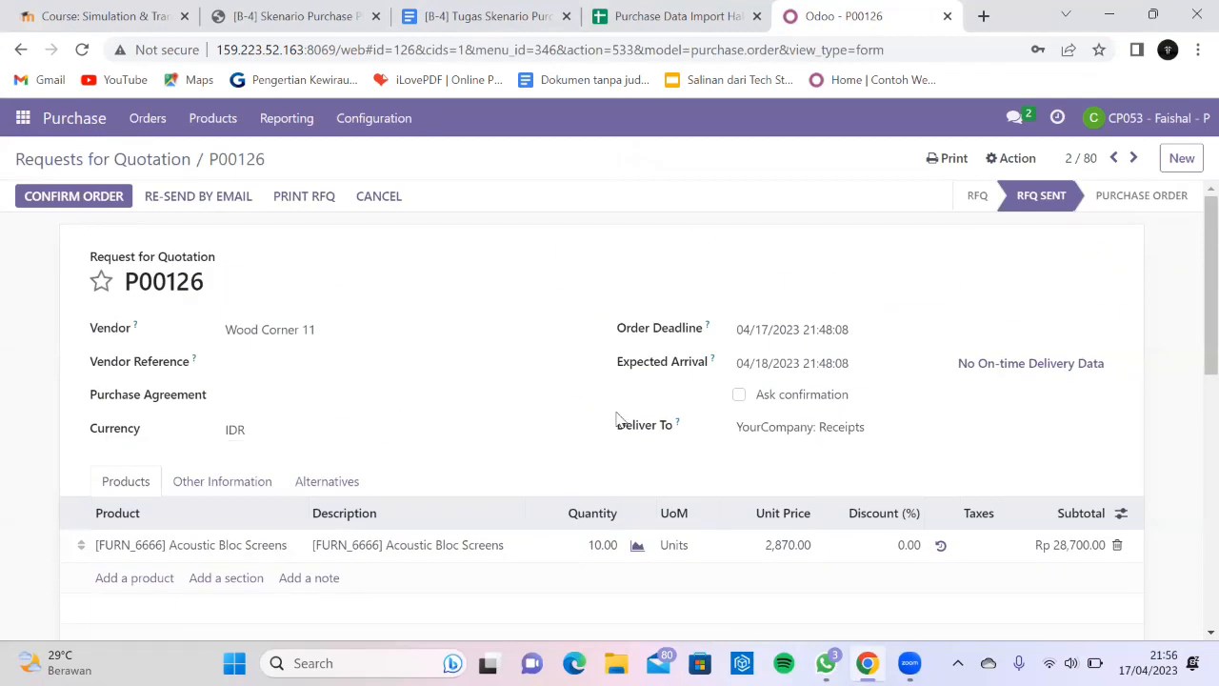
Confirm P00126 as a purchase order and return to the Requests for Quotation list.
left_click(91, 204)
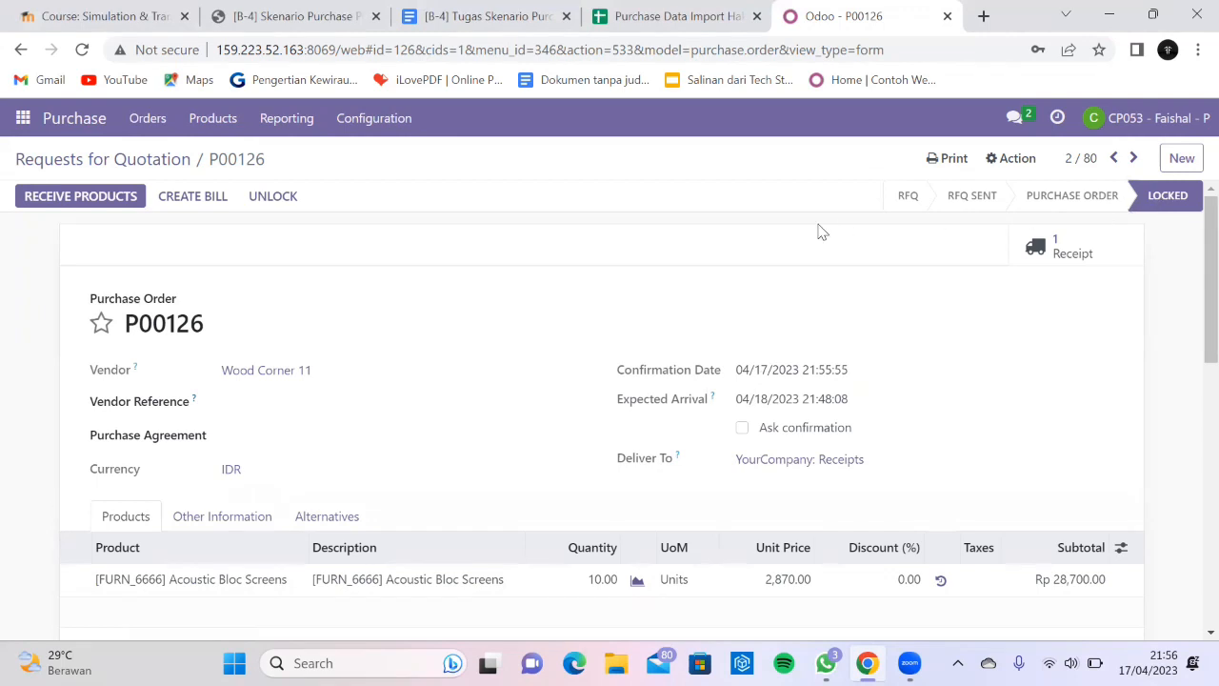
scroll(816, 231, "down", 1)
scroll(531, 364, "up", 1)
left_click(151, 181)
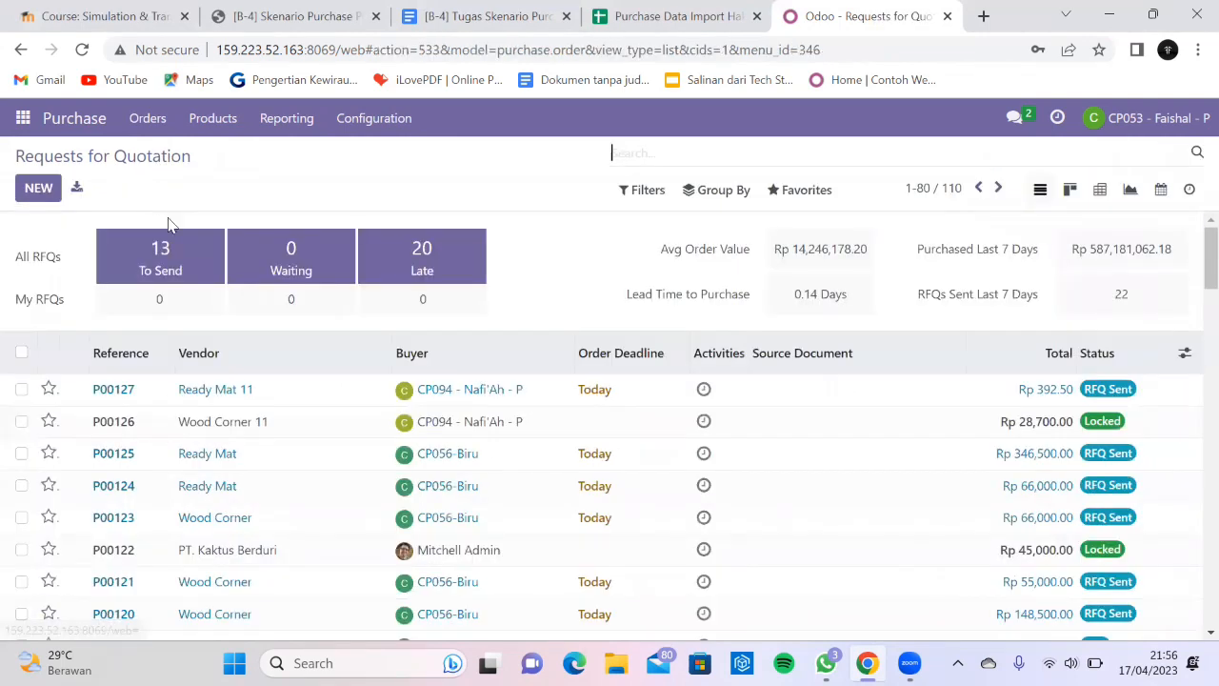
Confirm P00127 from Ready Mat 11, return to the list, and reopen P00126.
left_click(248, 400)
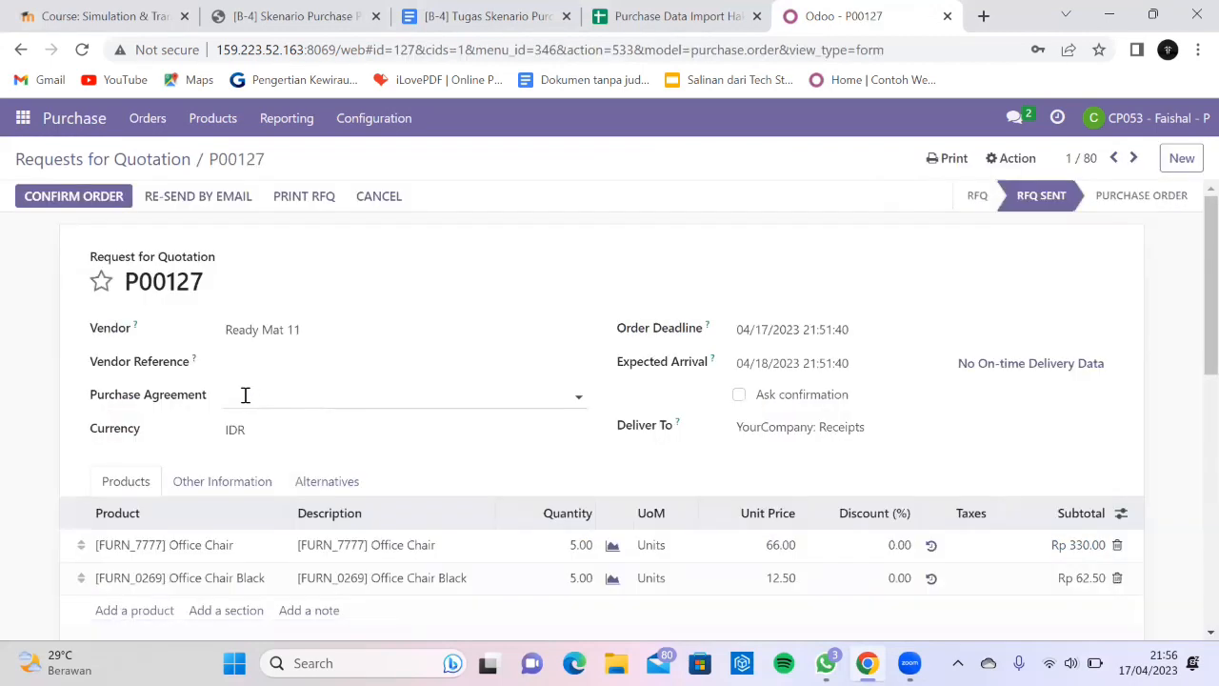
scroll(548, 342, "down", 1)
scroll(520, 356, "up", 1)
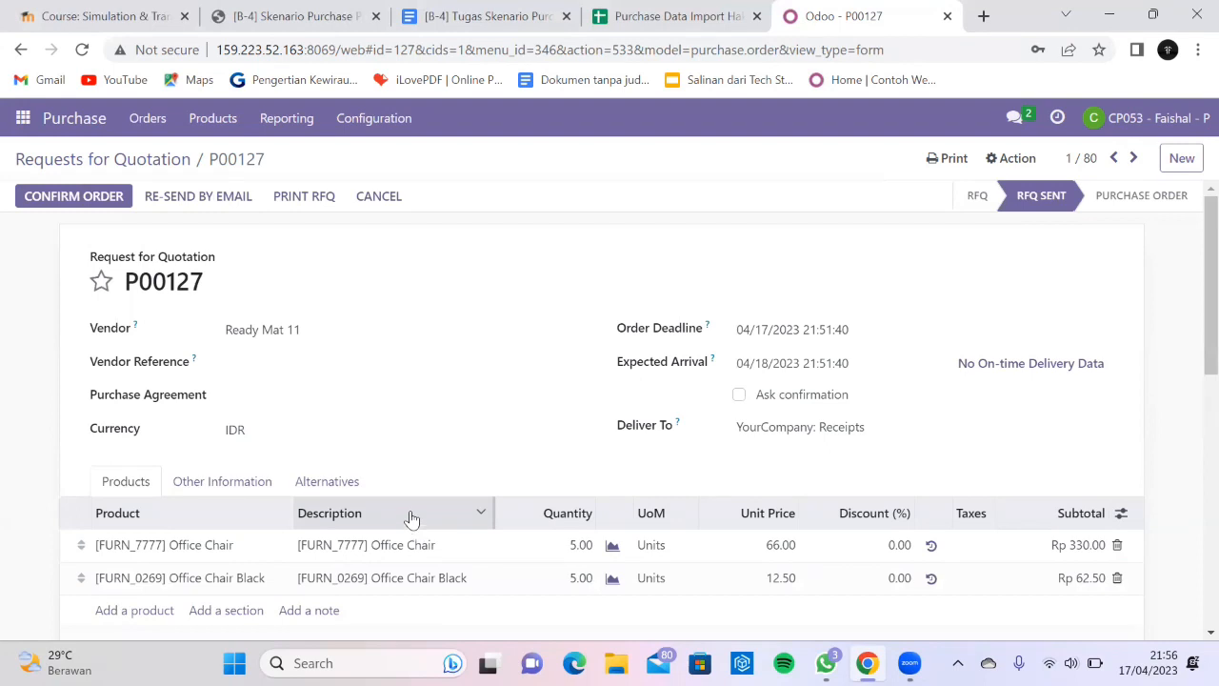
left_click(84, 200)
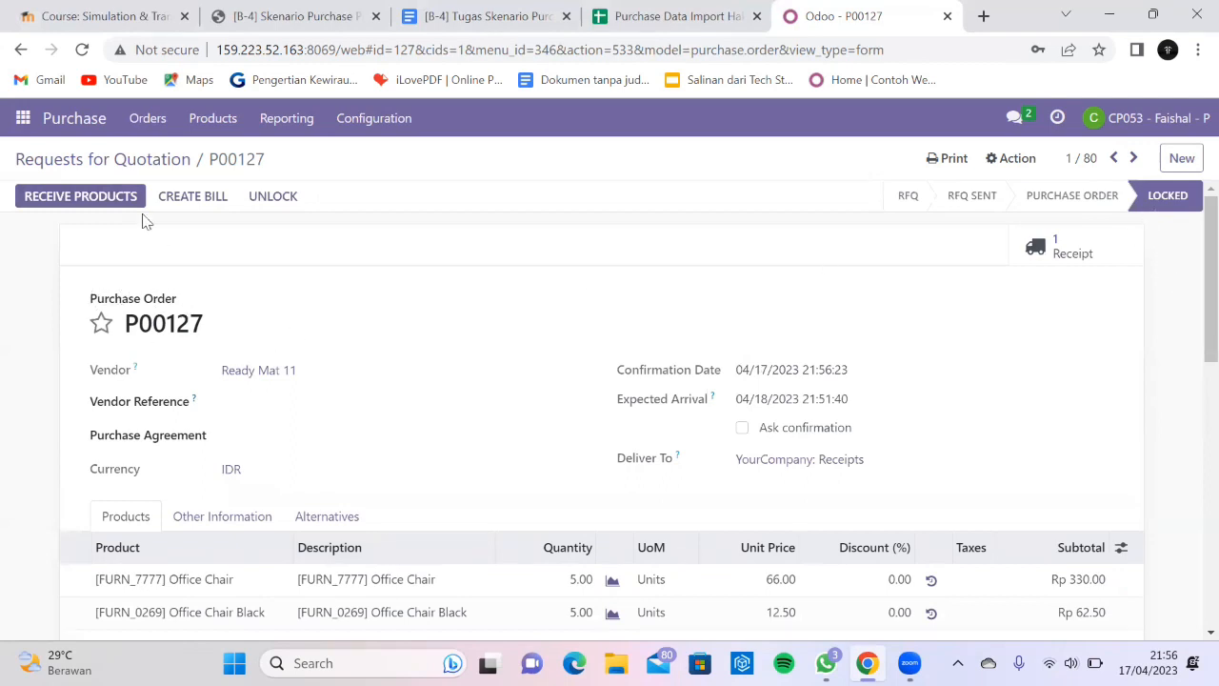
left_click(141, 162)
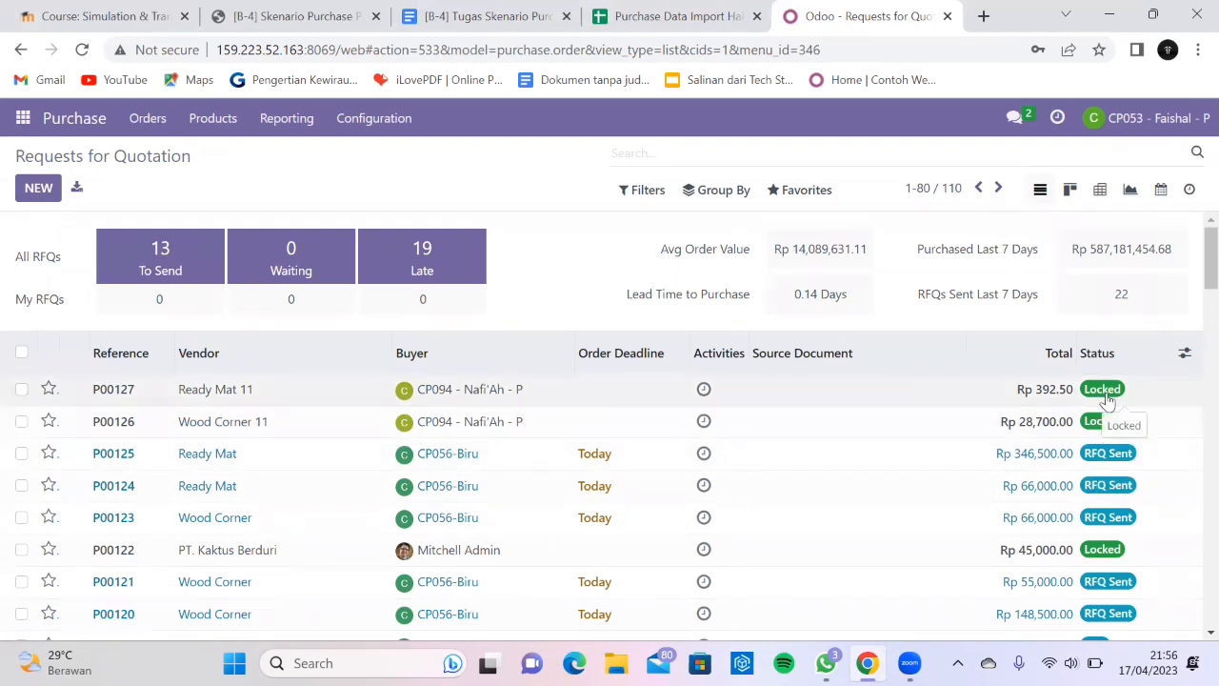
left_click(303, 436)
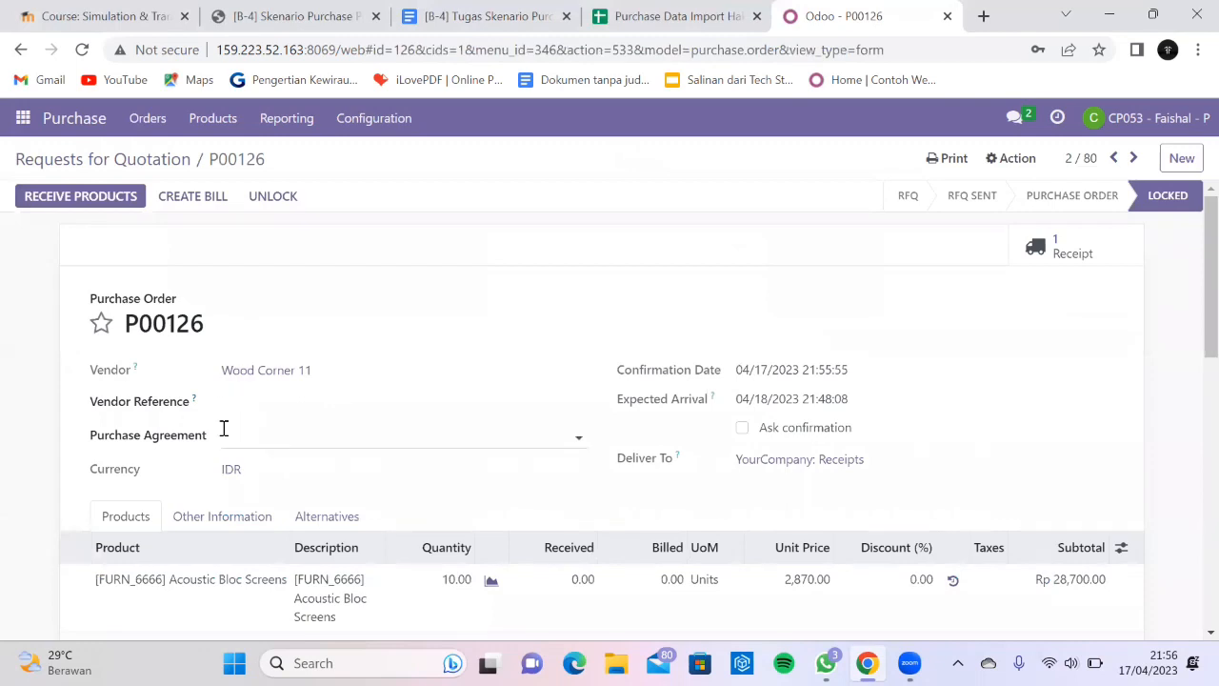
Receive all 10 Acoustic Bloc Screens for P00126 and validate receipt WH/IN/00104.
left_click(95, 198)
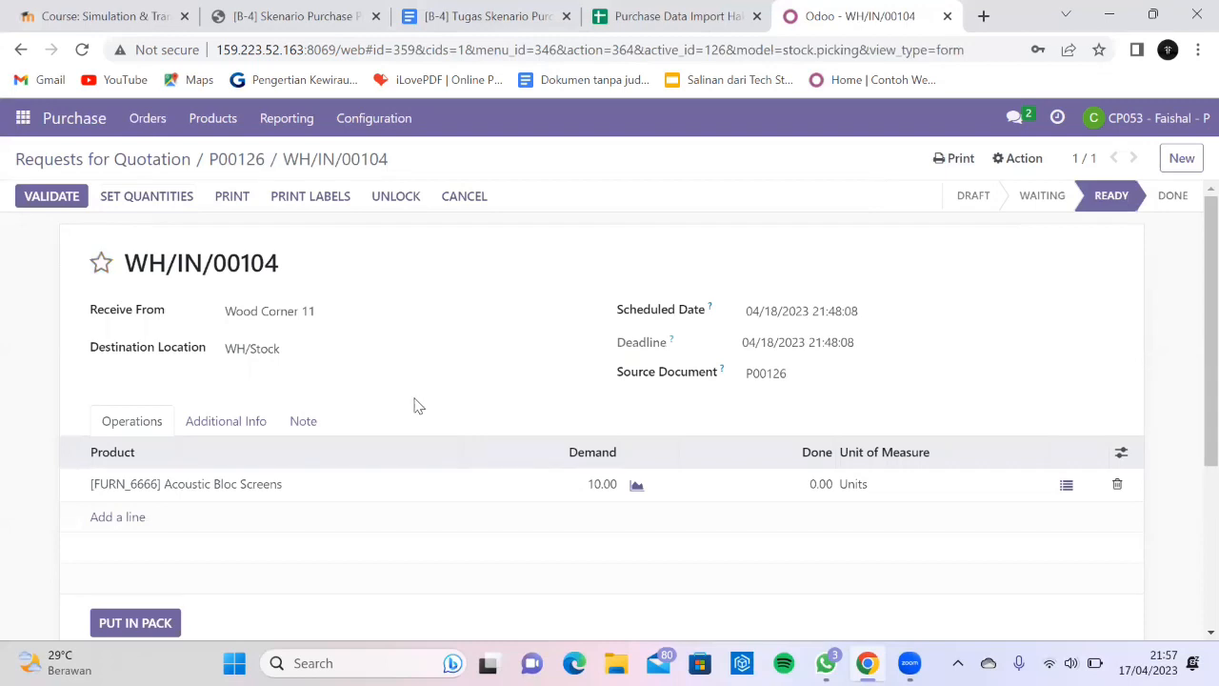
left_click(147, 197)
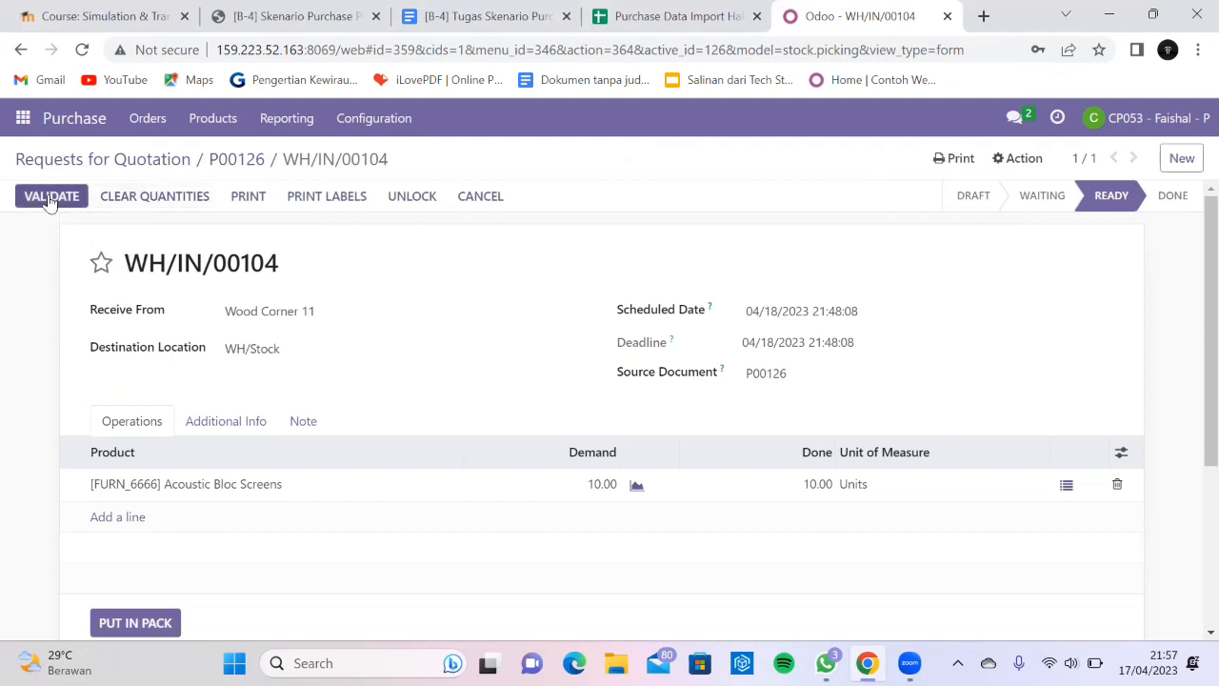
left_click(51, 200)
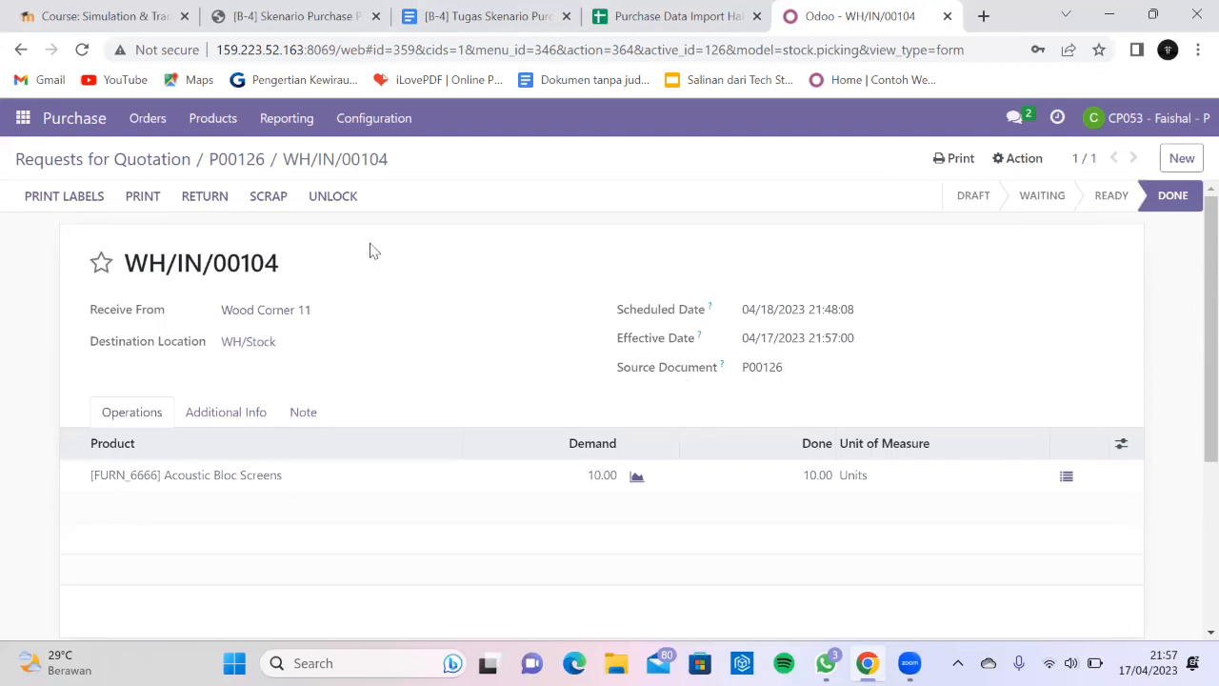
Receive 5 of each Office Chair for P00127 and validate receipt WH/IN/00105.
left_click(119, 167)
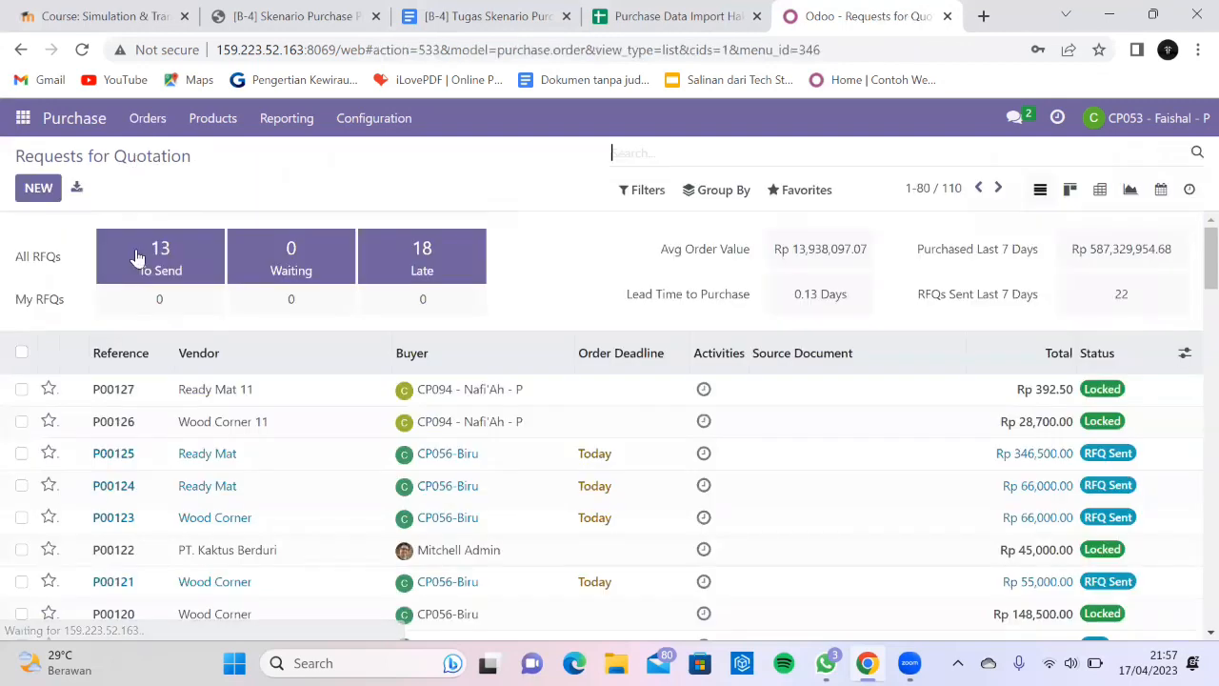
left_click(223, 398)
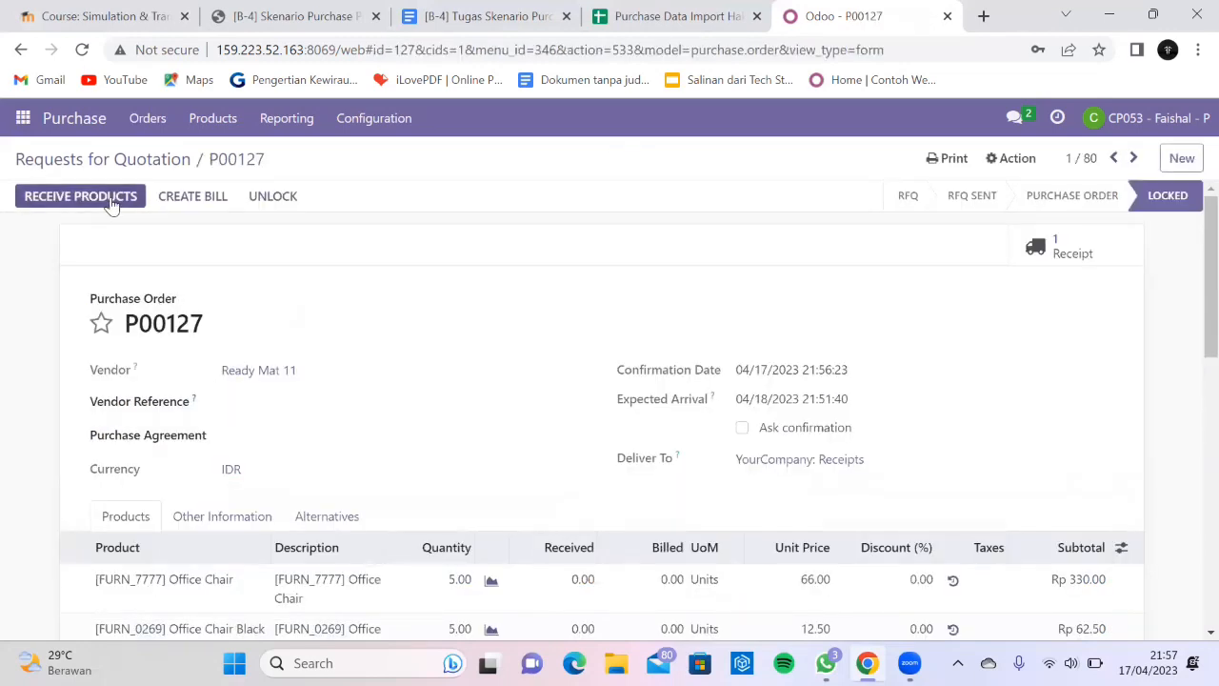
left_click(111, 198)
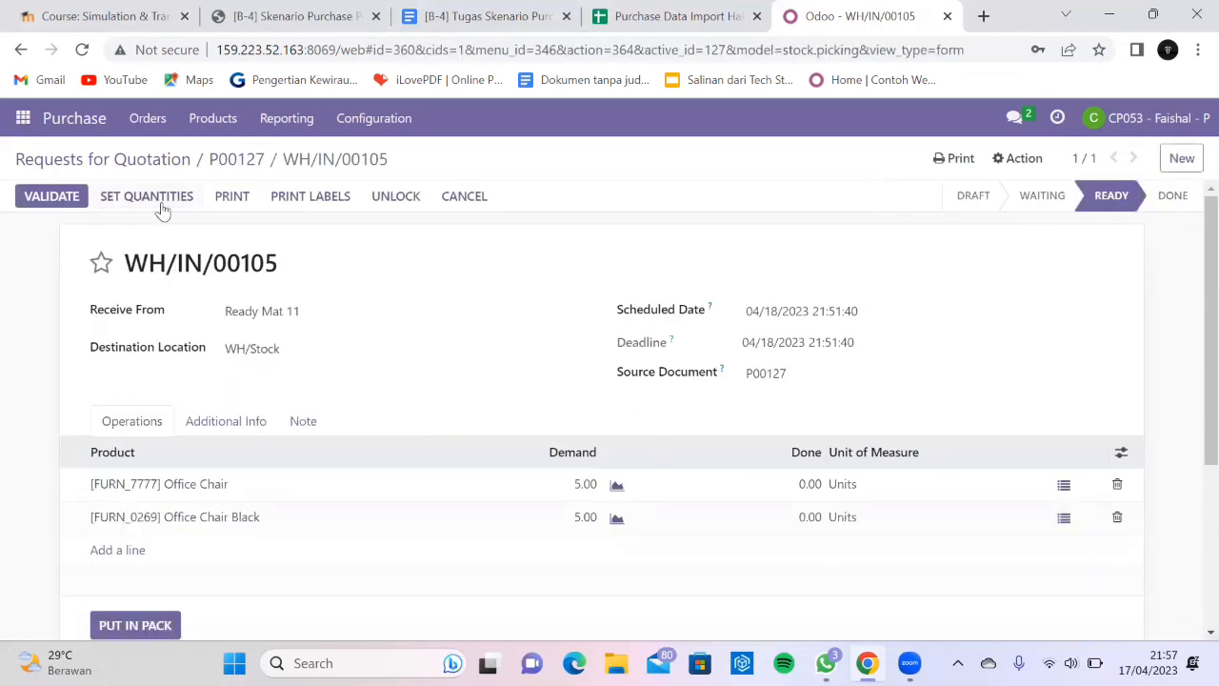
left_click(160, 200)
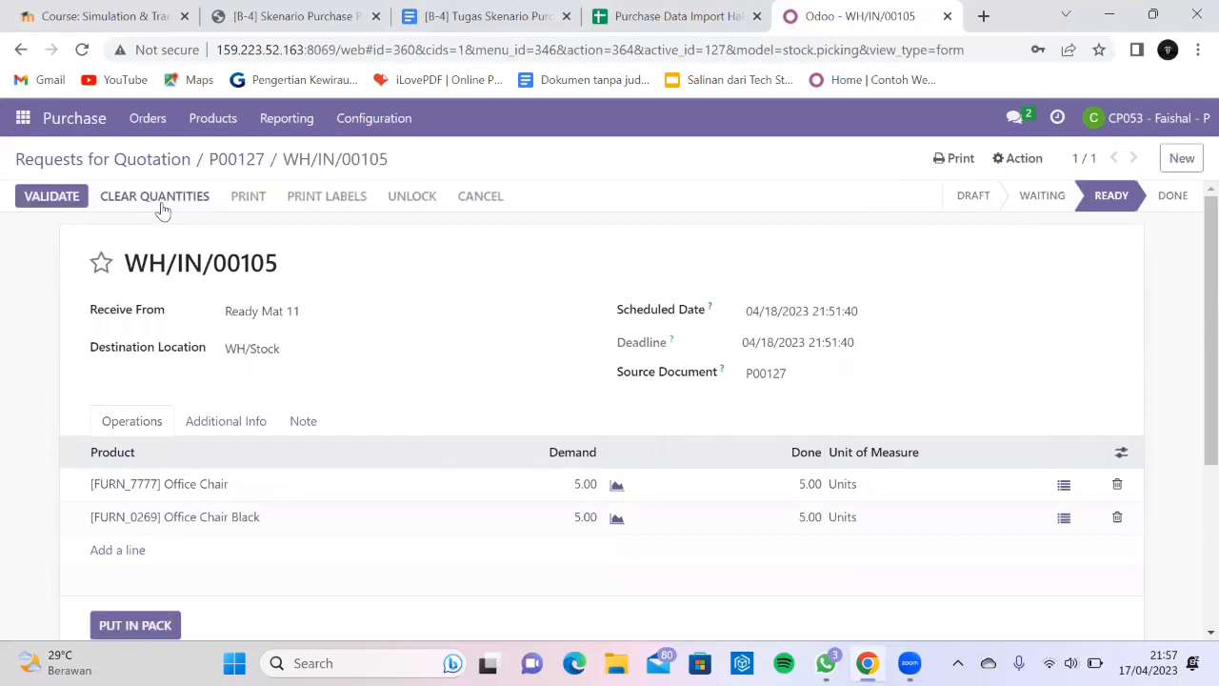
left_click(61, 201)
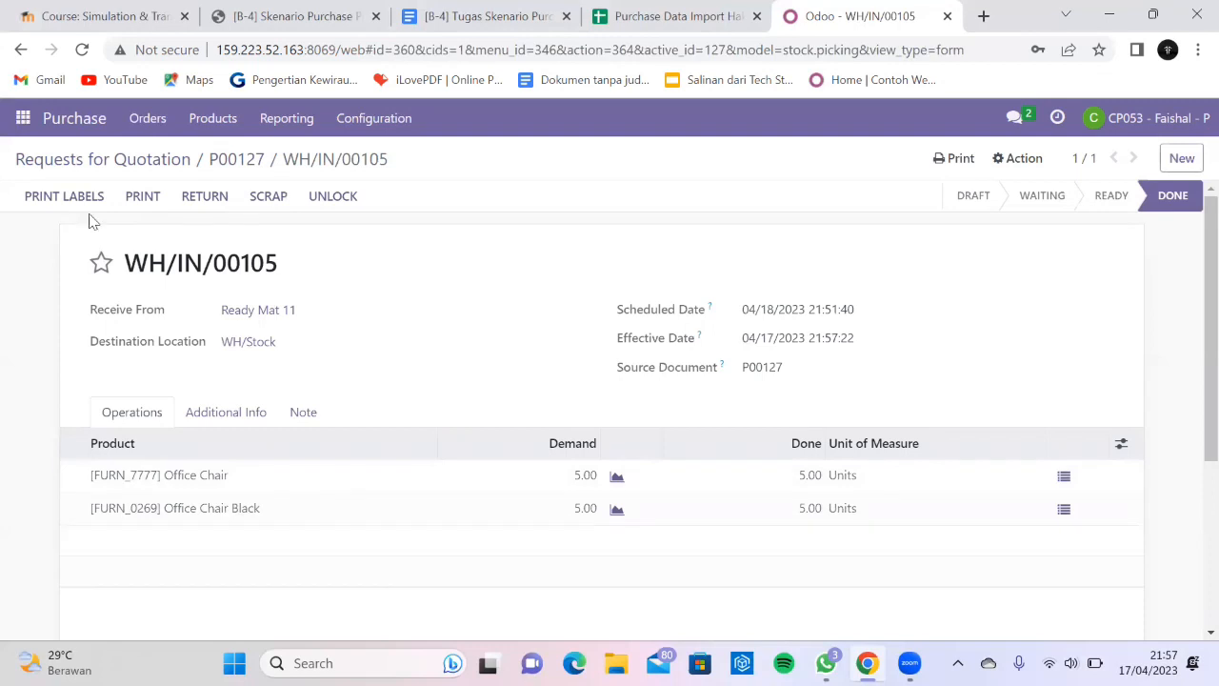
Reopen P00126 from the RFQ list to verify all 10 units were received.
left_click(83, 162)
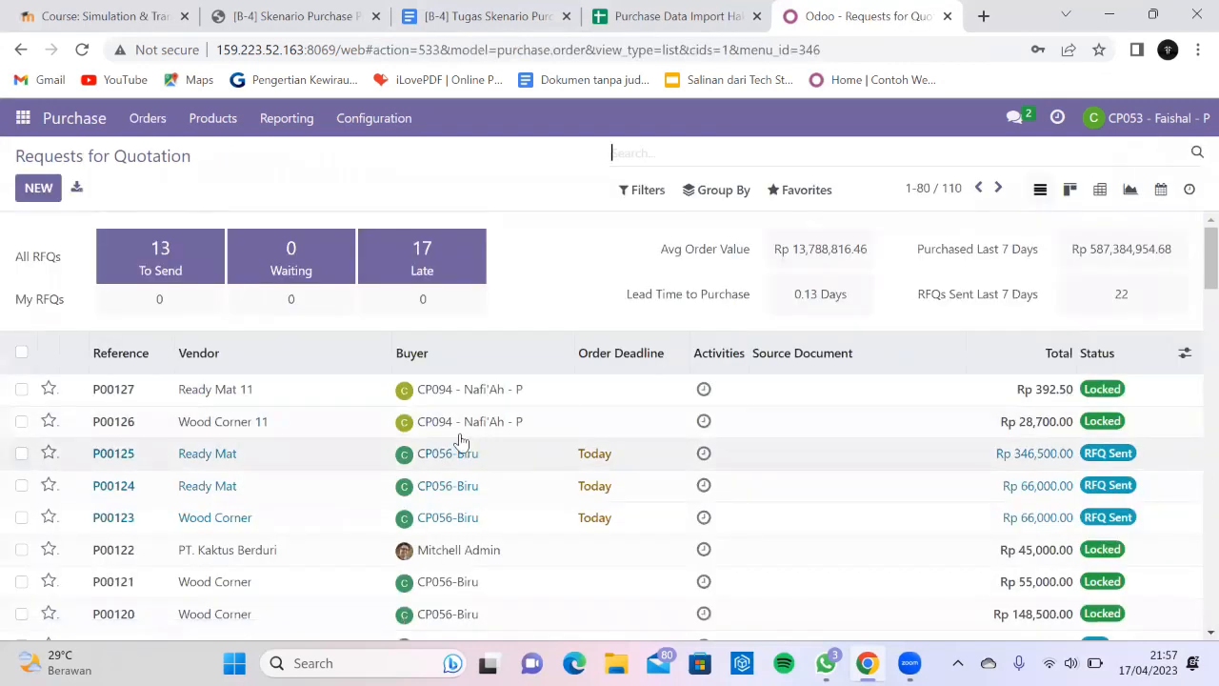
left_click(216, 430)
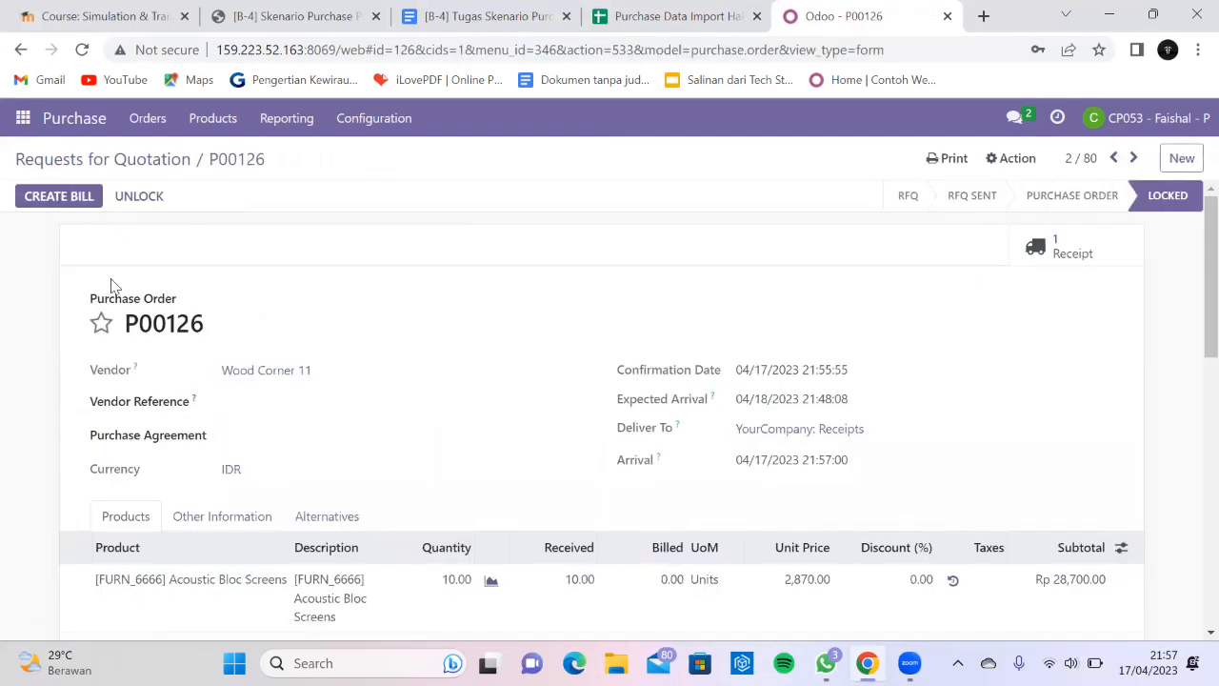
left_click(133, 168)
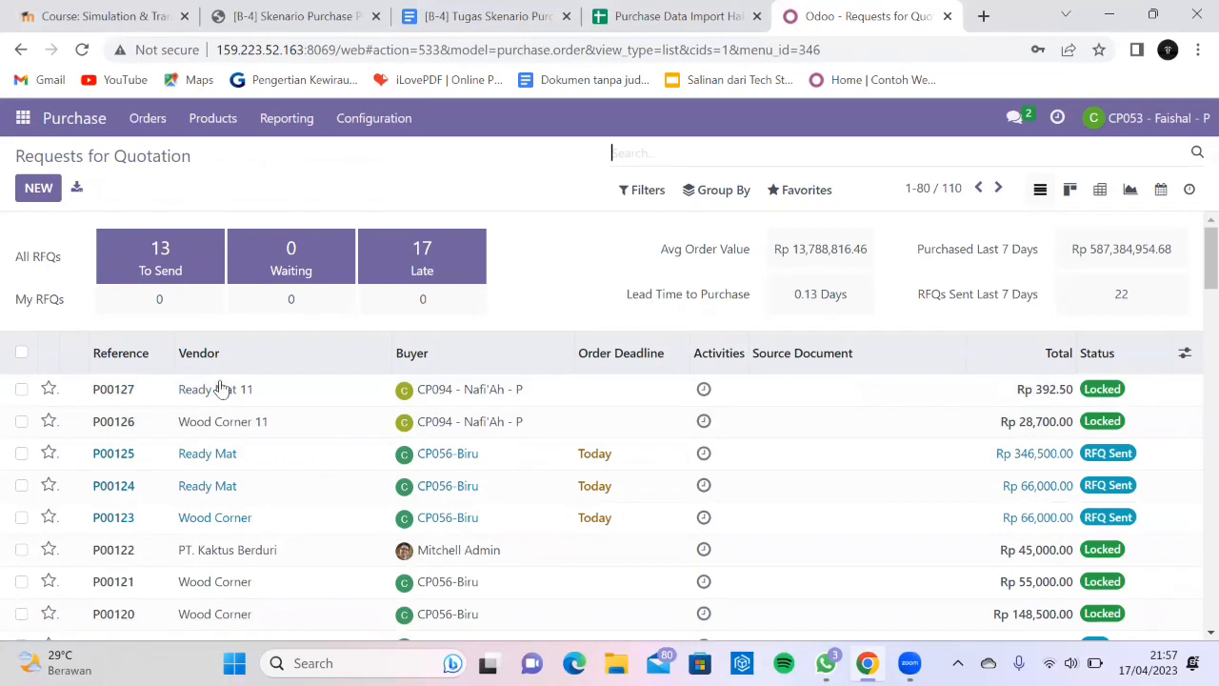
left_click(234, 421)
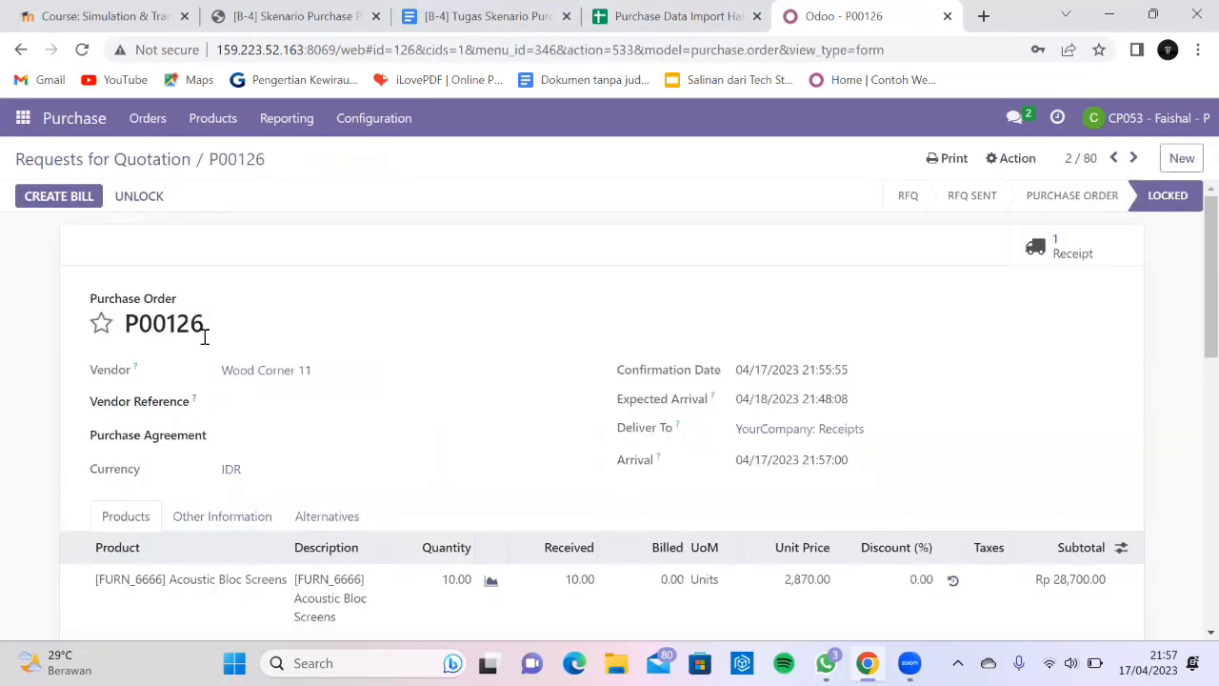
double_click(163, 326)
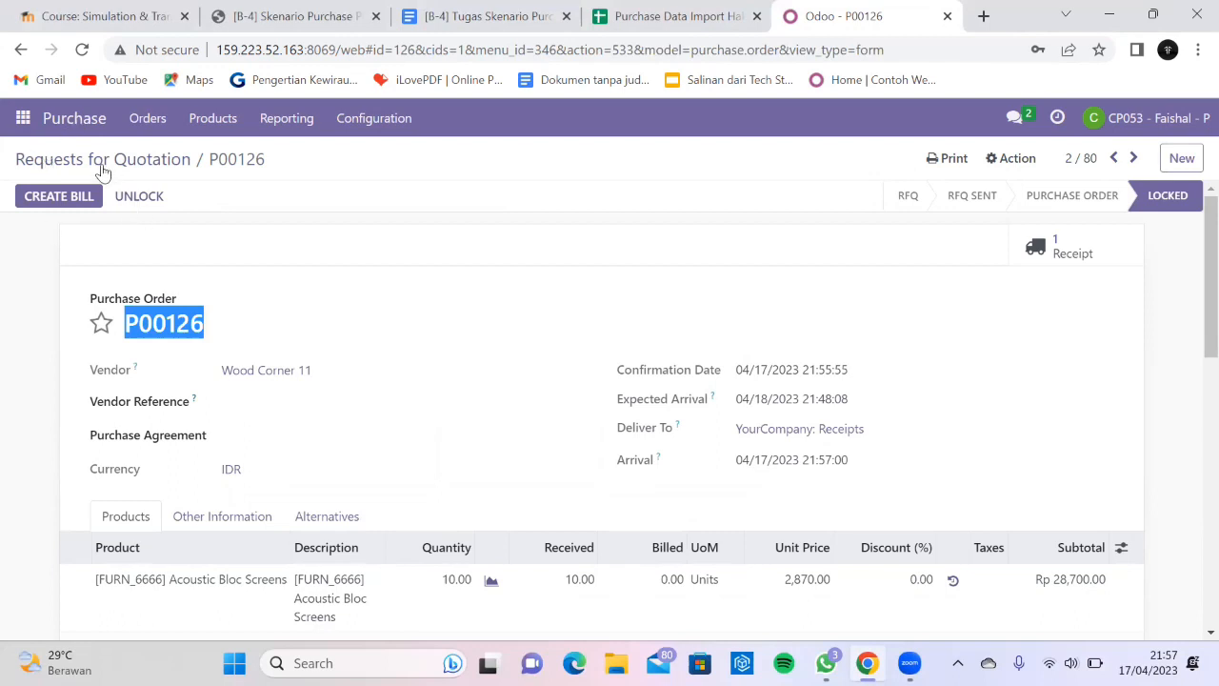
left_click(21, 119)
In Discuss, direct-message a colleague: 'Tolong Create Bill' for documents P00126 and P00127.
left_click(61, 159)
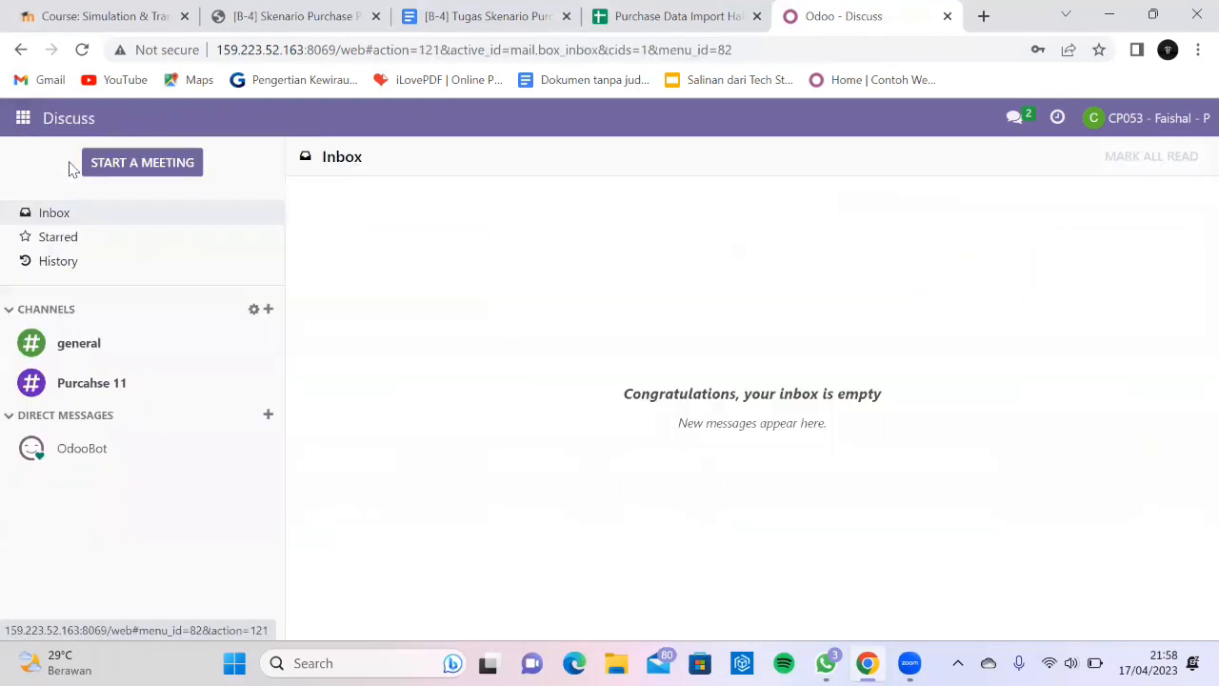
left_click(269, 416)
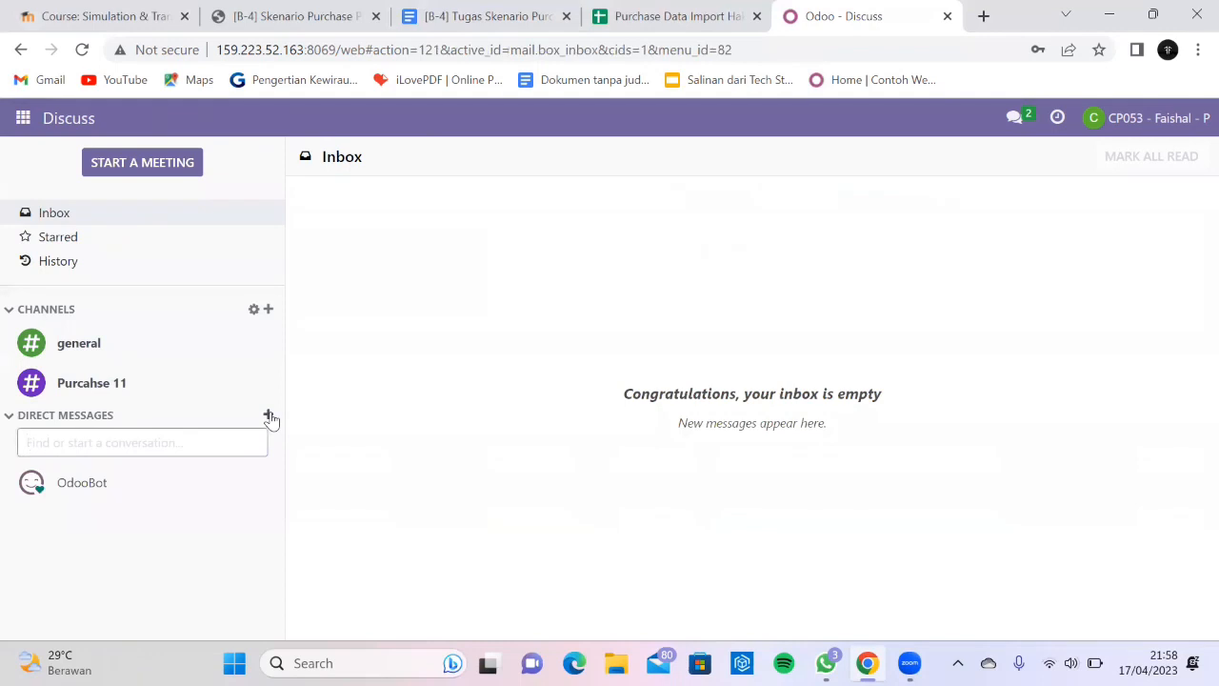
type("Ges")
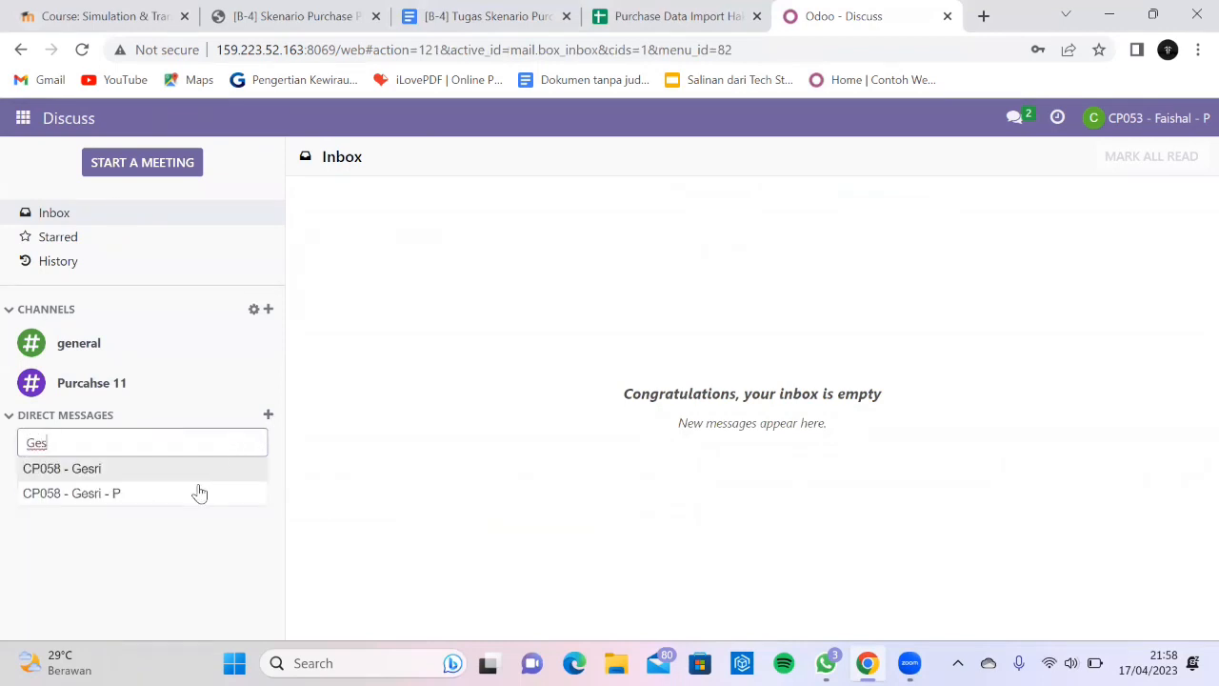
left_click(143, 497)
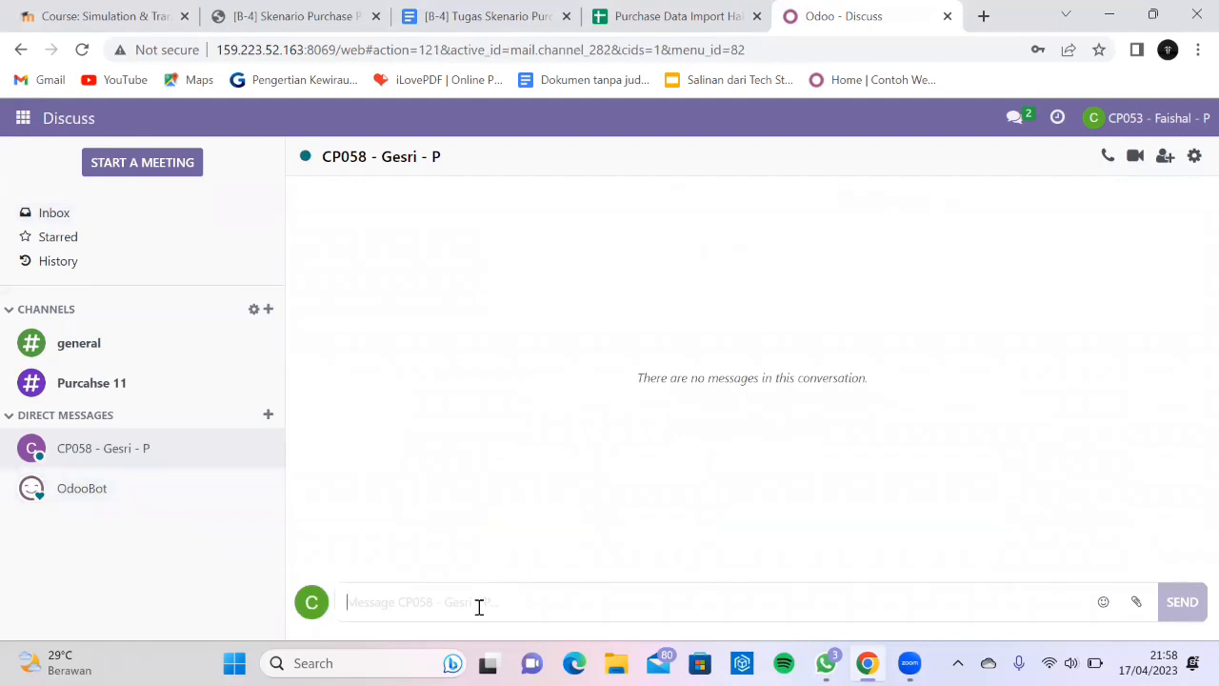
type("Tolo")
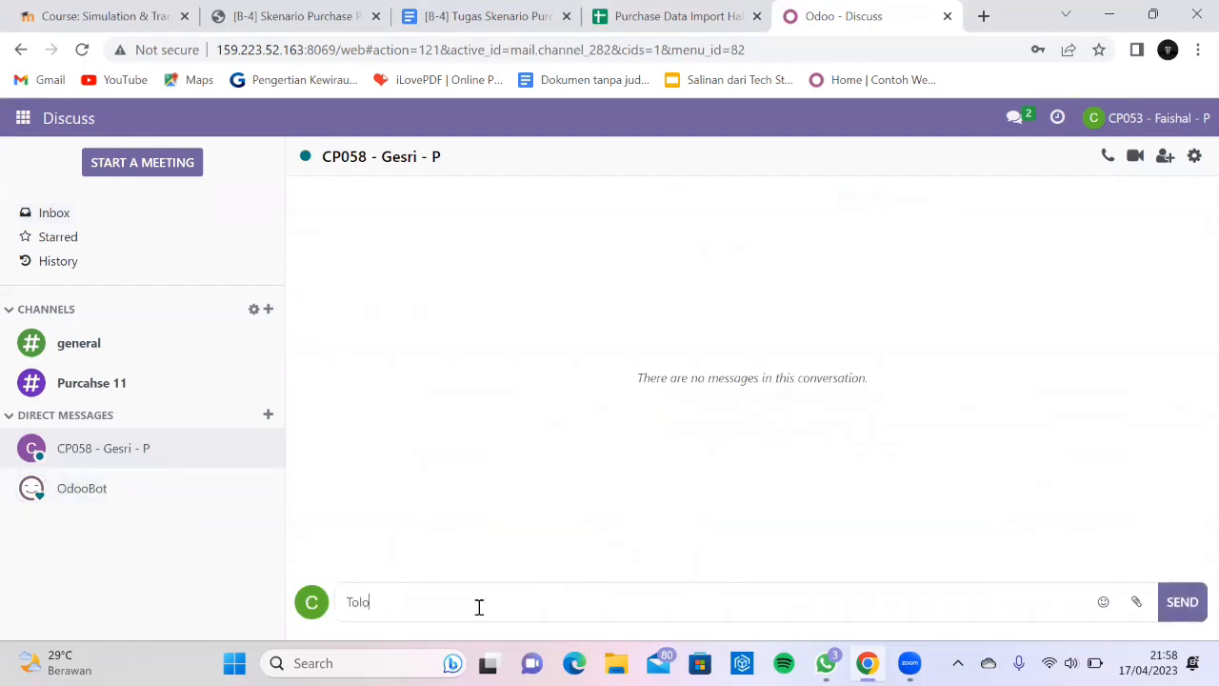
type("ng Create Bill untuk dokumen d")
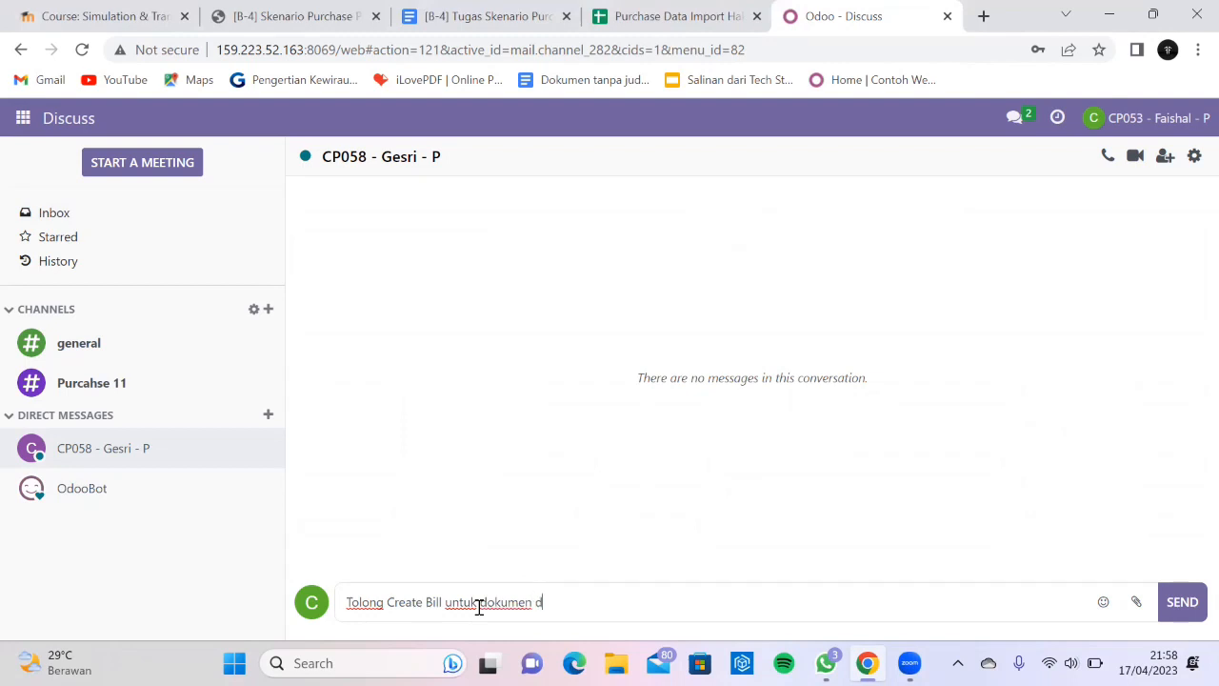
type("engan d")
type("omor")
key("shift+Return")
type("P00126")
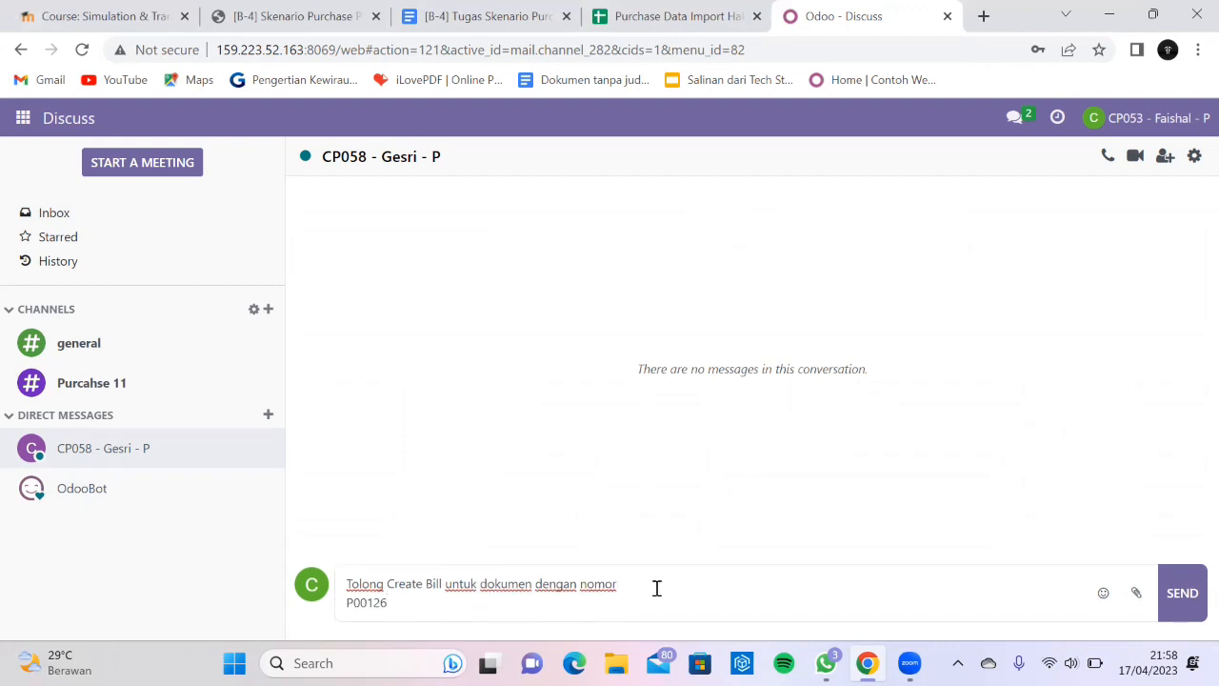
type(" dana P")
type("0012")
type("7 ya")
type(" Teru")
type("ma Kasih")
left_click(1195, 597)
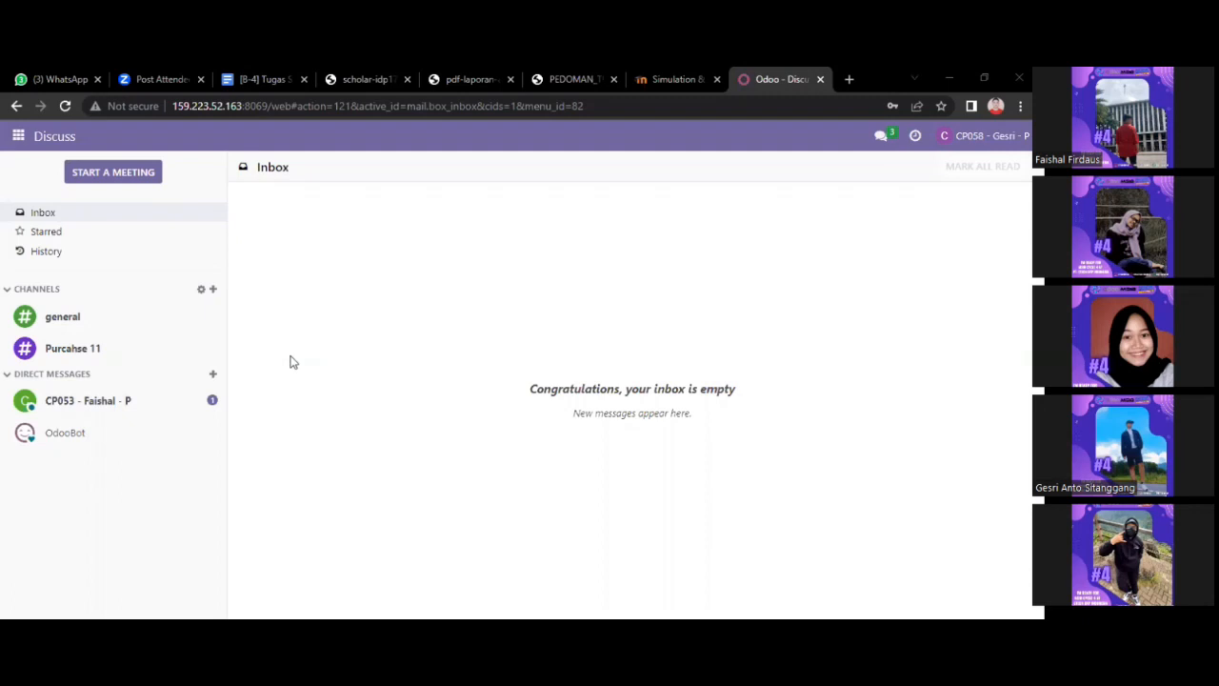
Reply 'Baik, Terima Kasih Kembali' in the requester's direct conversation.
left_click(139, 409)
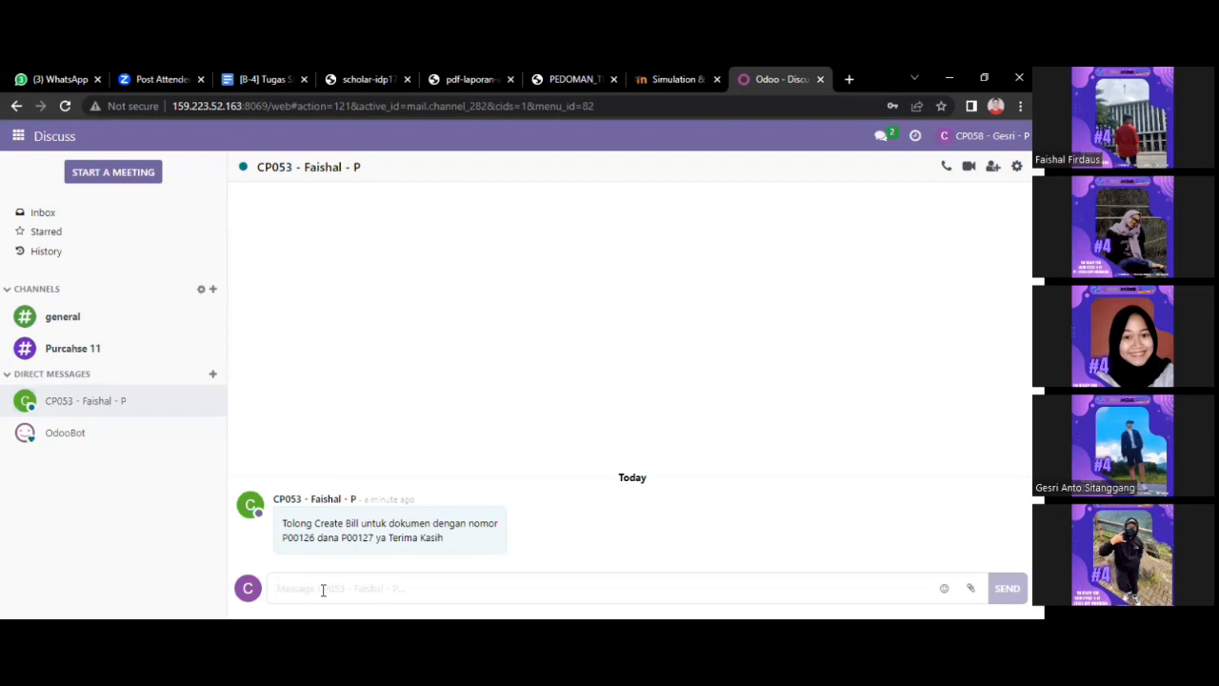
type("B")
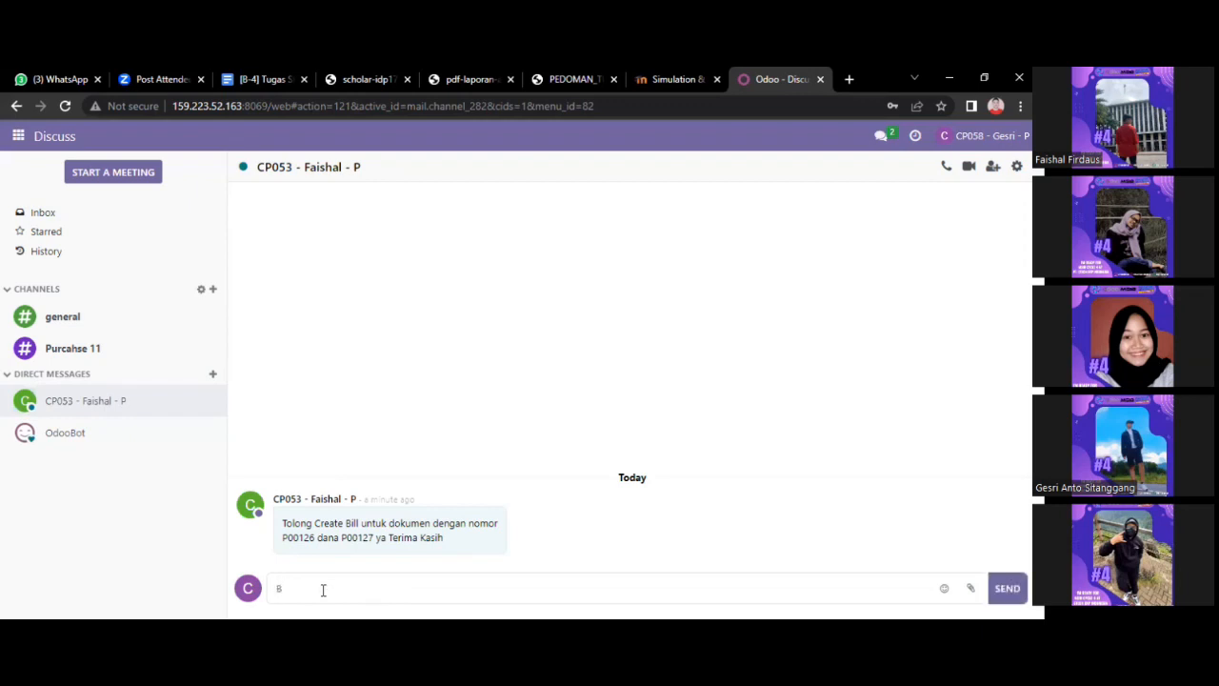
type("akik, Terima Kas")
type("embali")
key("Return")
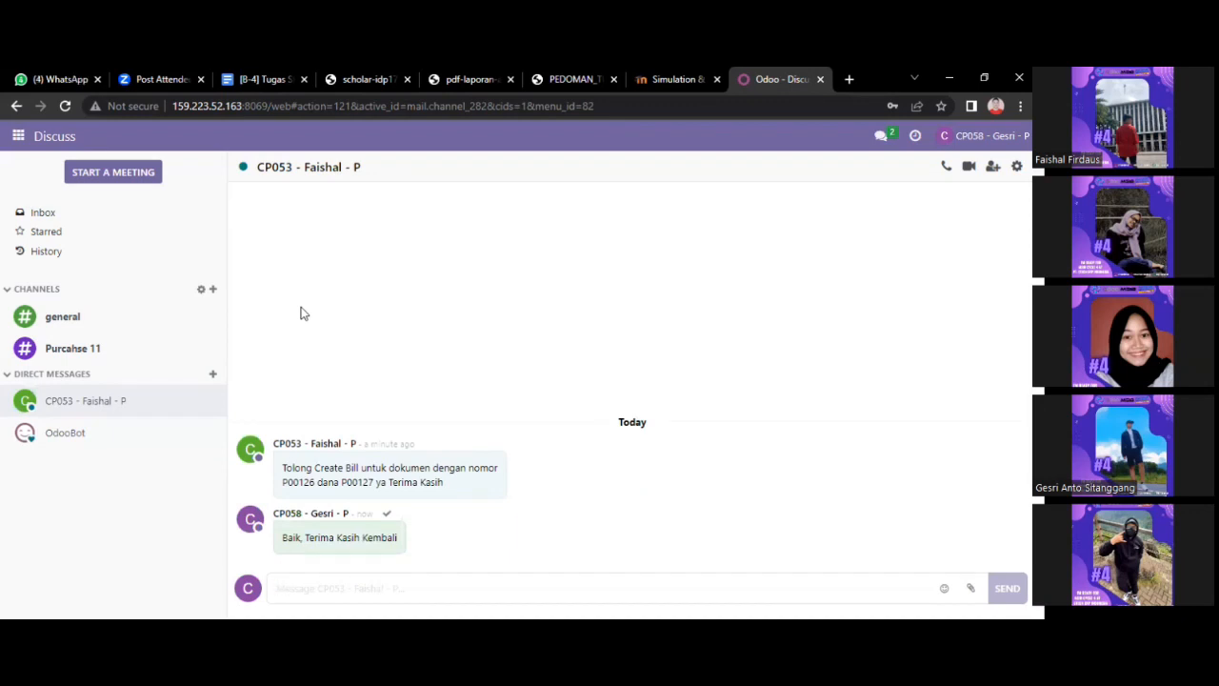
left_click(18, 139)
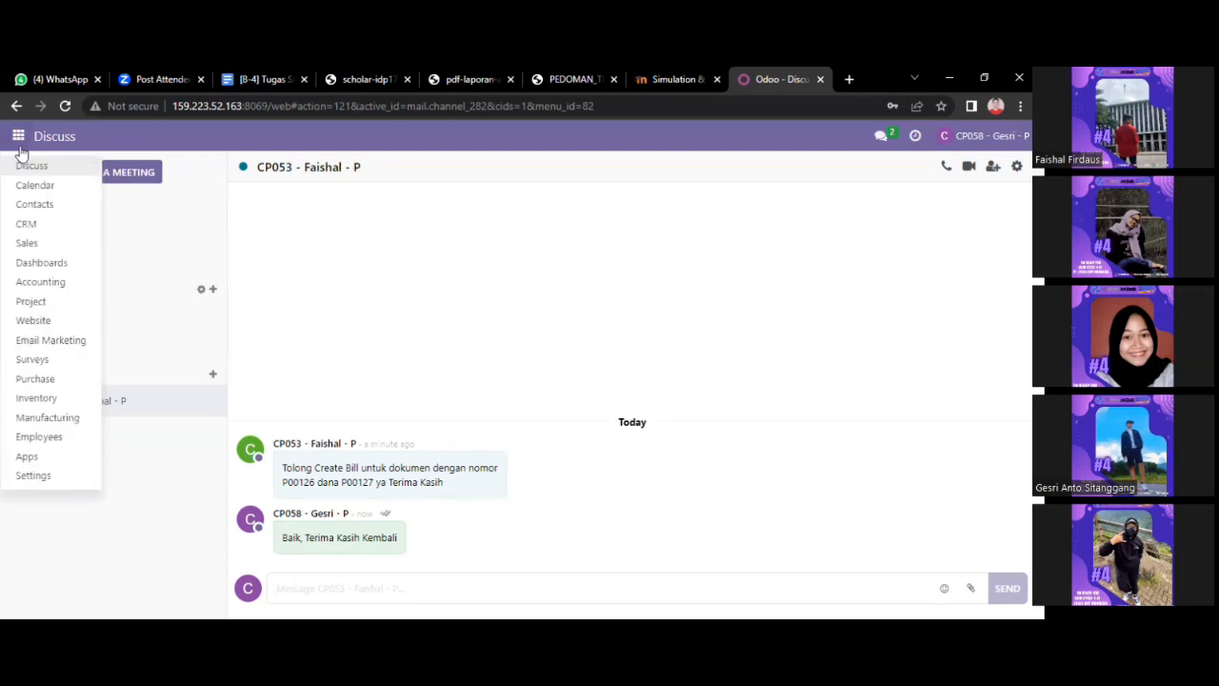
Go to Purchase > Orders > Purchase Orders, close the chat, and open P00126.
left_click(52, 384)
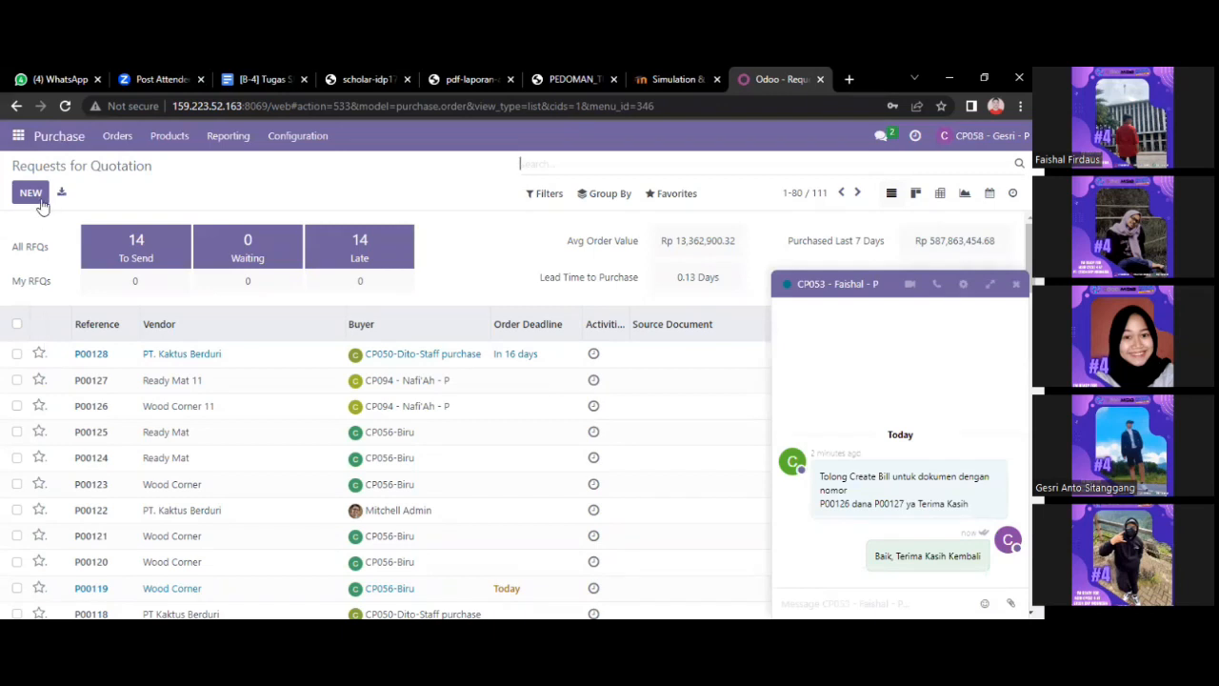
left_click(114, 141)
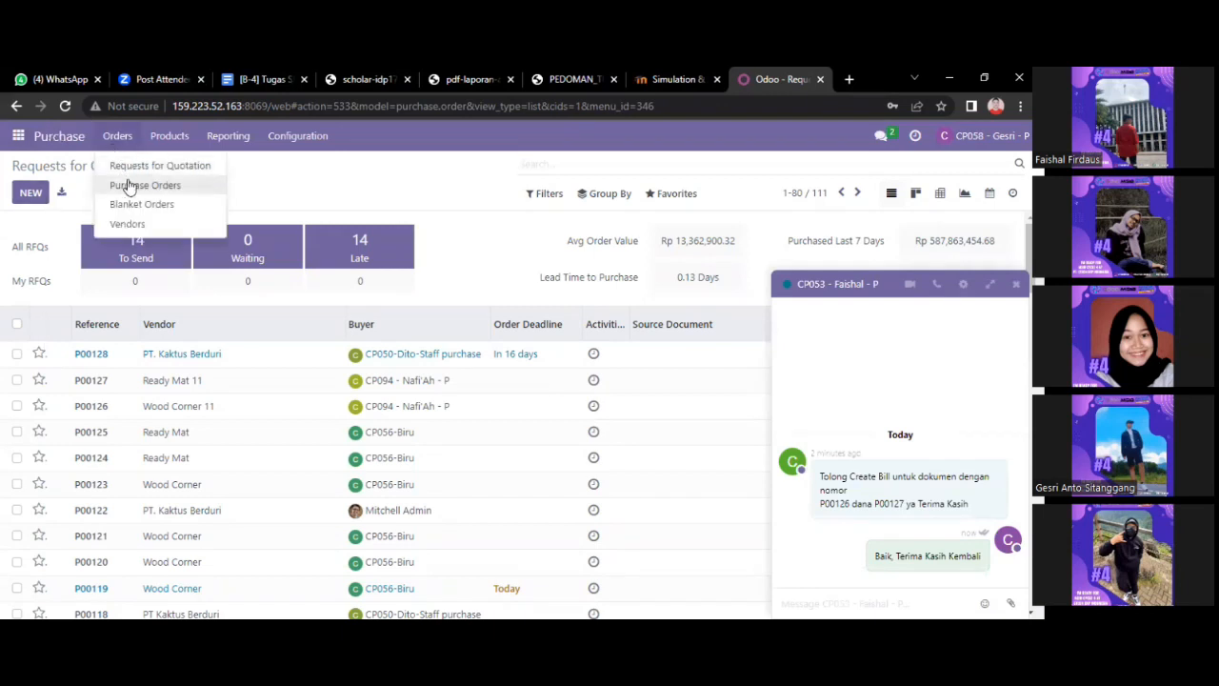
left_click(129, 187)
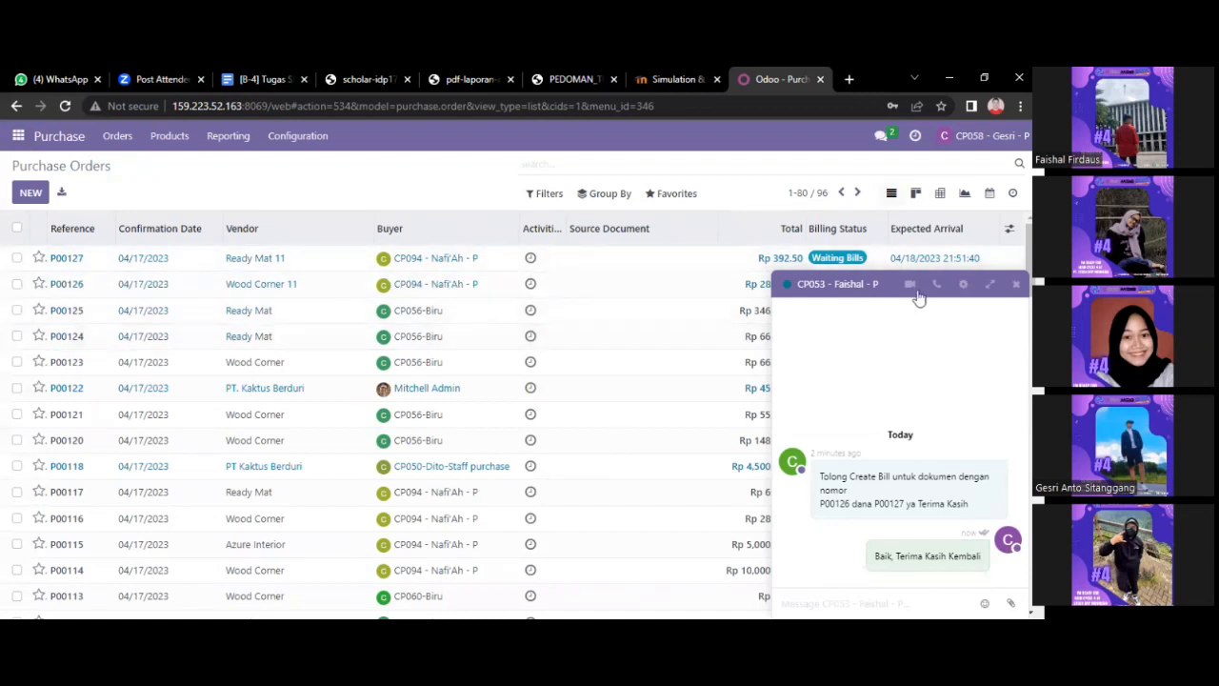
left_click(1016, 284)
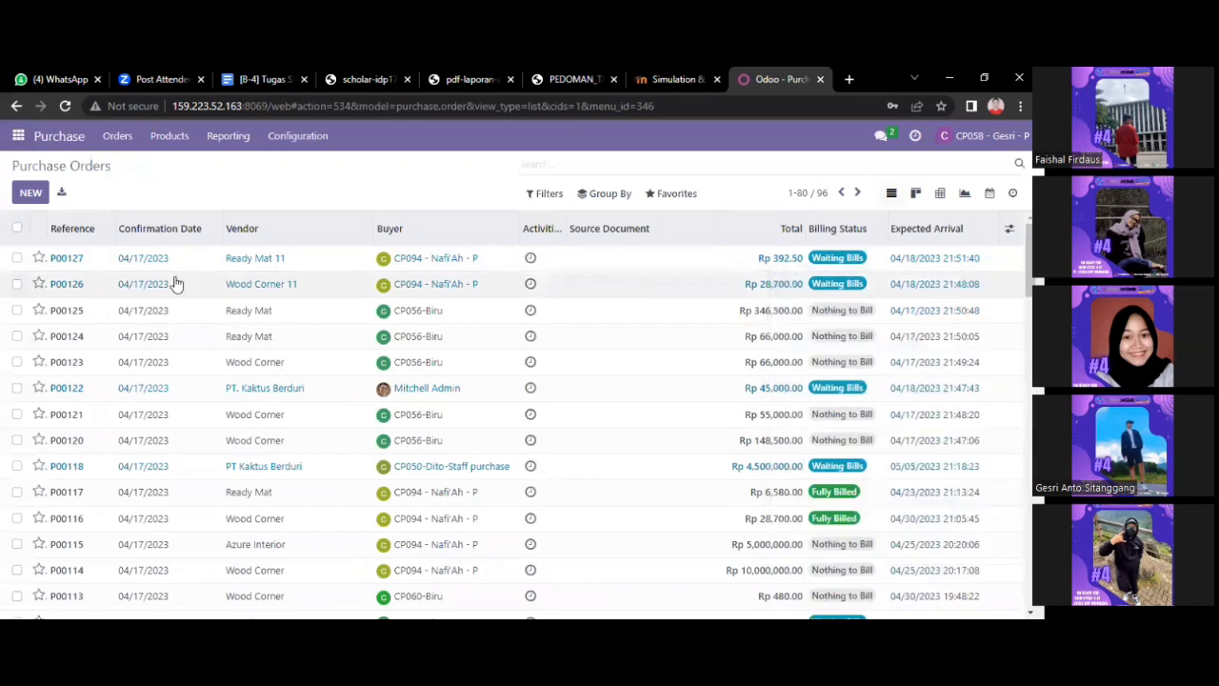
left_click(95, 296)
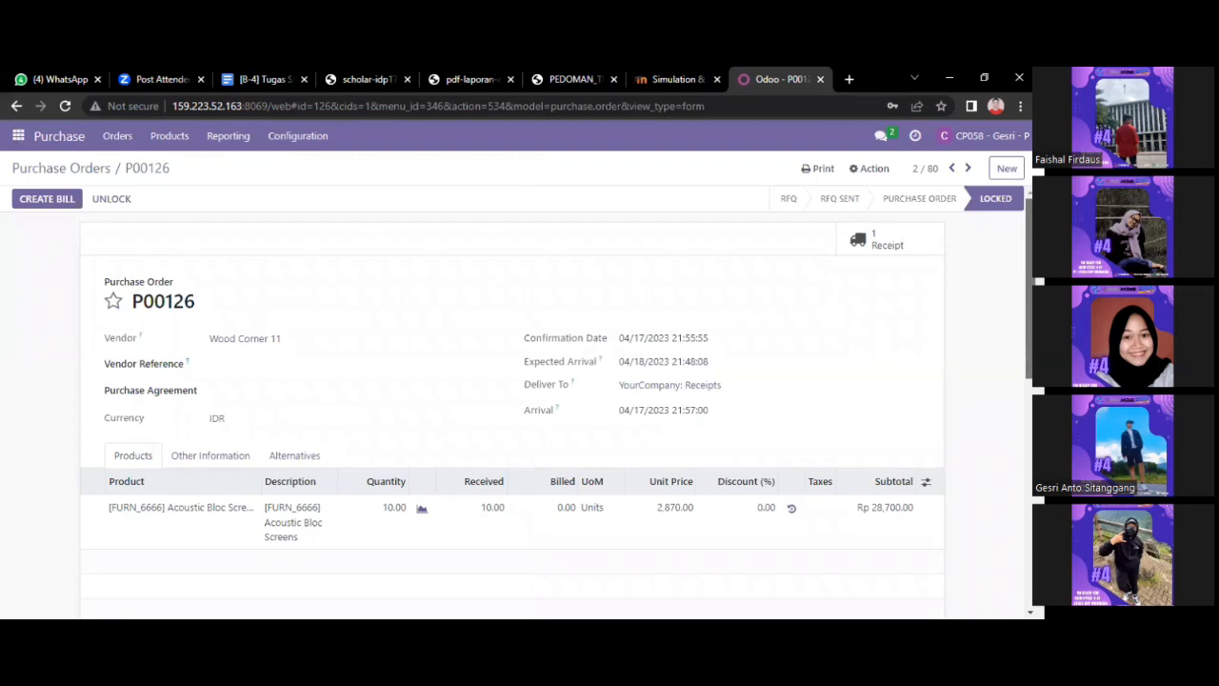
scroll(514, 399, "down", 2)
scroll(514, 400, "up", 2)
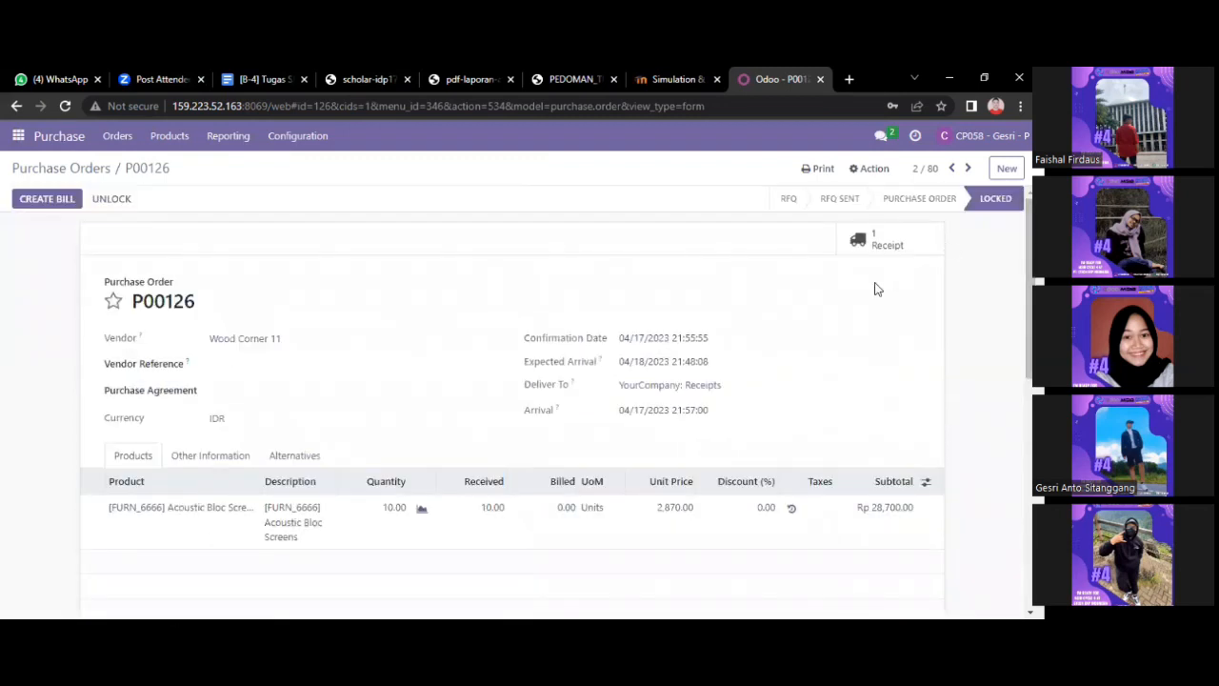
mouse_move(1028, 286)
left_mouse_down()
mouse_move(1028, 327)
mouse_move(1029, 285)
left_mouse_up()
Create a vendor bill from P00126 and dismiss the missing bill date error.
left_click(38, 202)
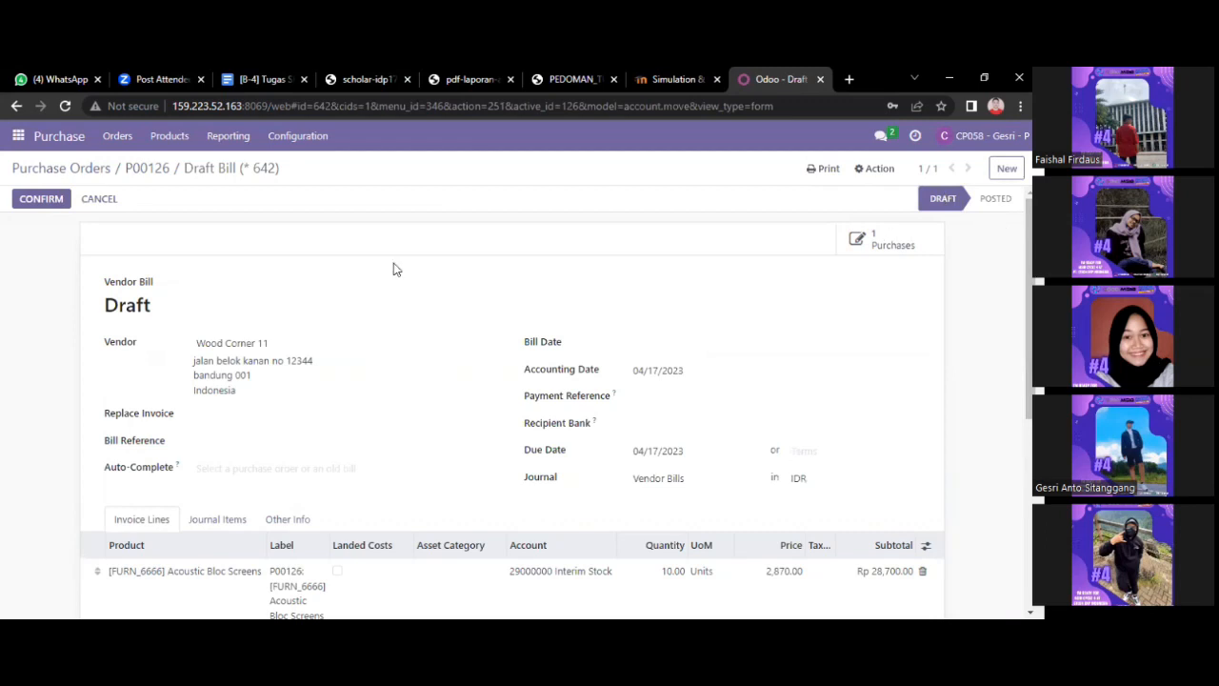
left_click(52, 205)
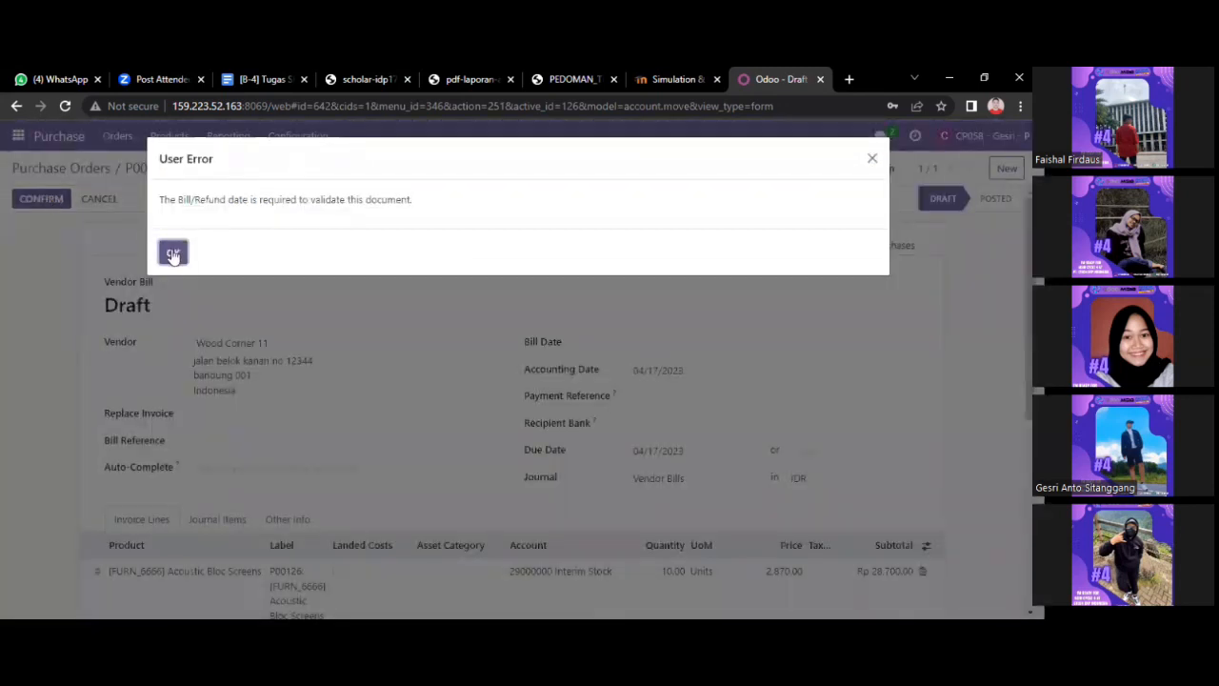
left_click(173, 254)
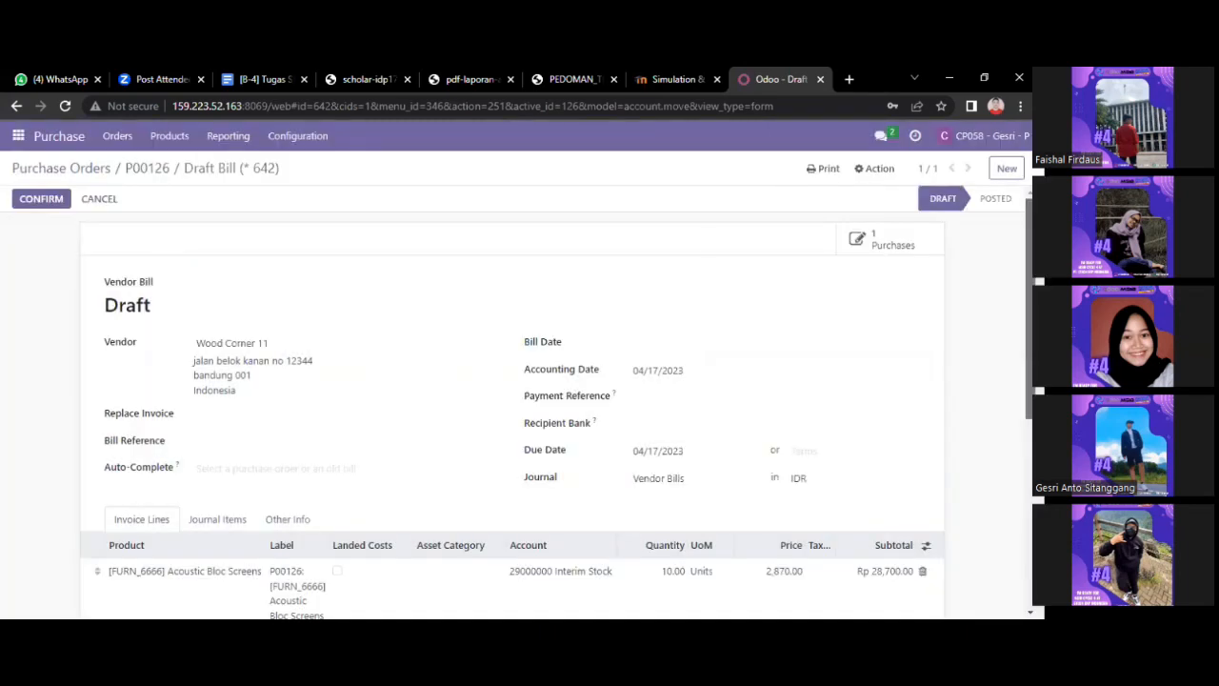
scroll(851, 254, "down", 1)
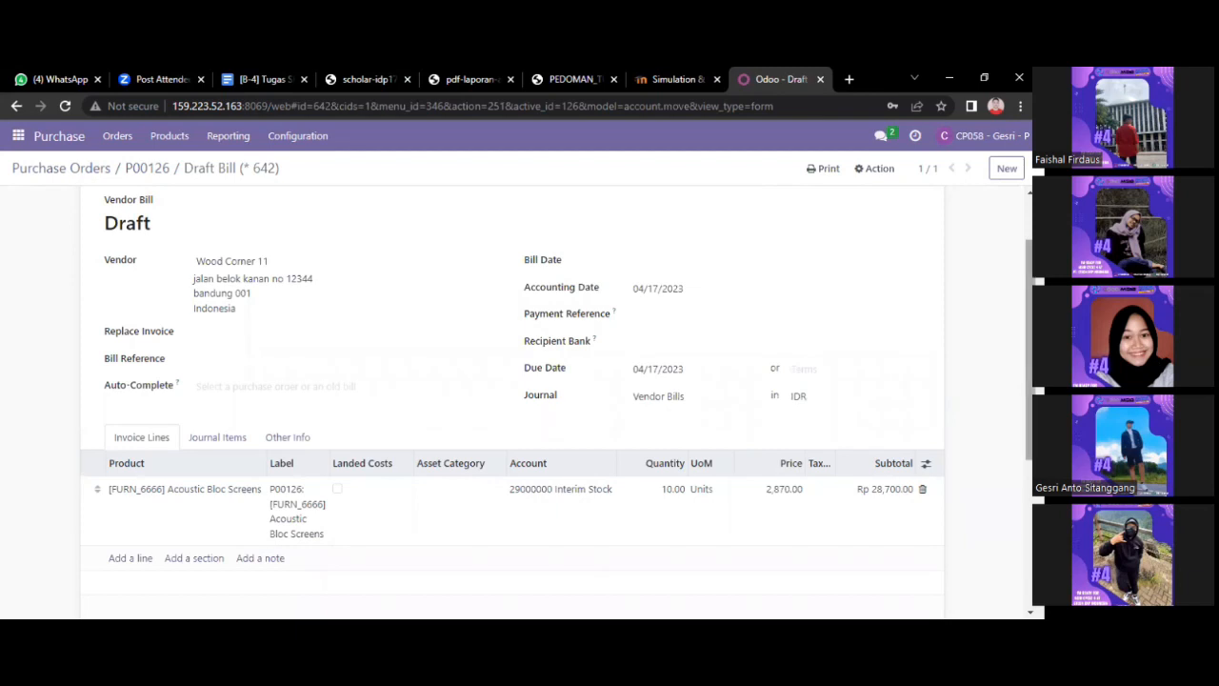
scroll(512, 399, "up", 1)
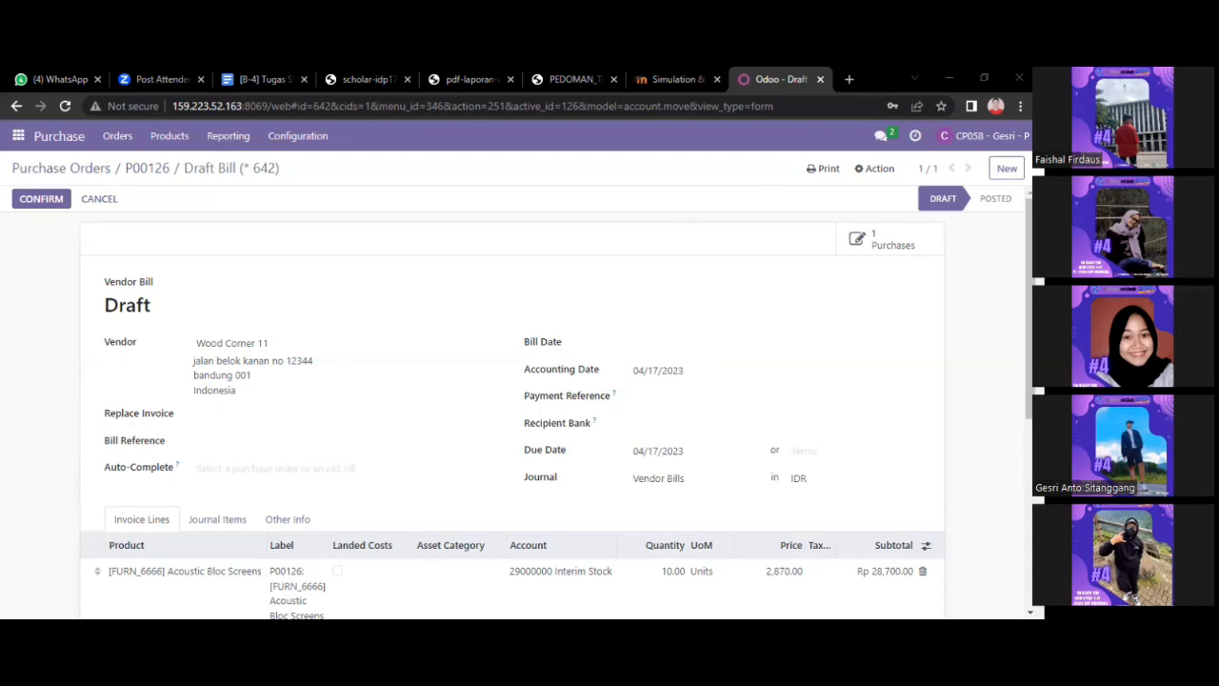
scroll(514, 400, "down", 1)
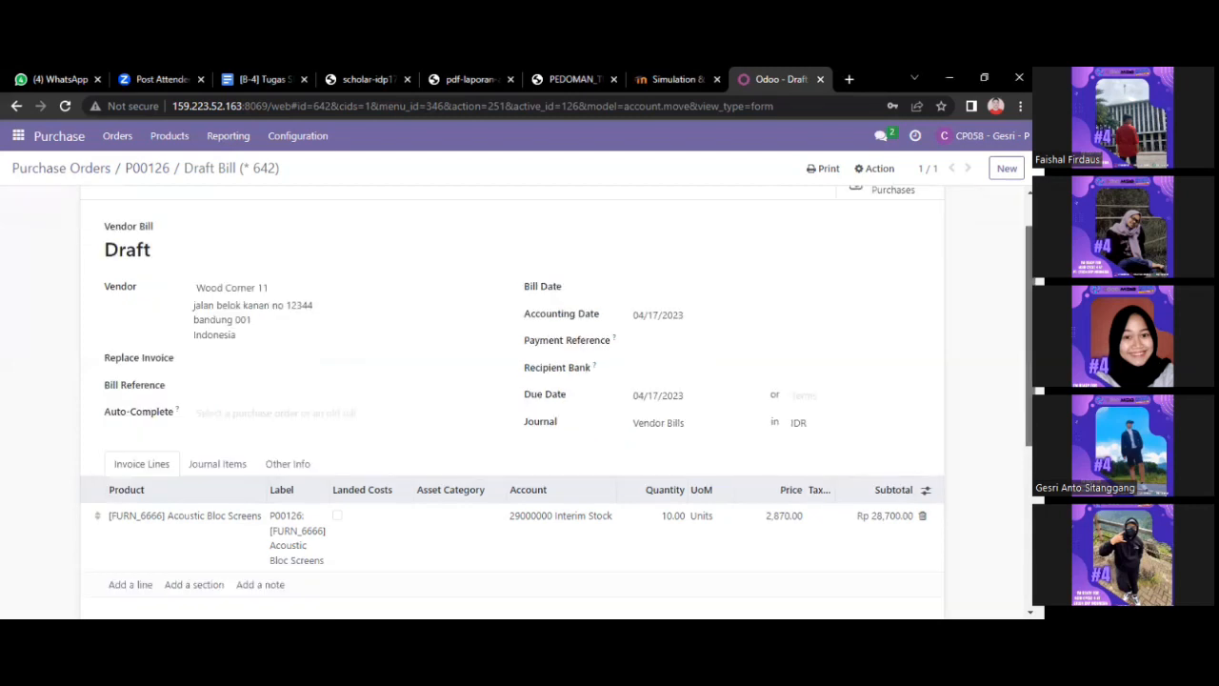
scroll(663, 255, "down", 1)
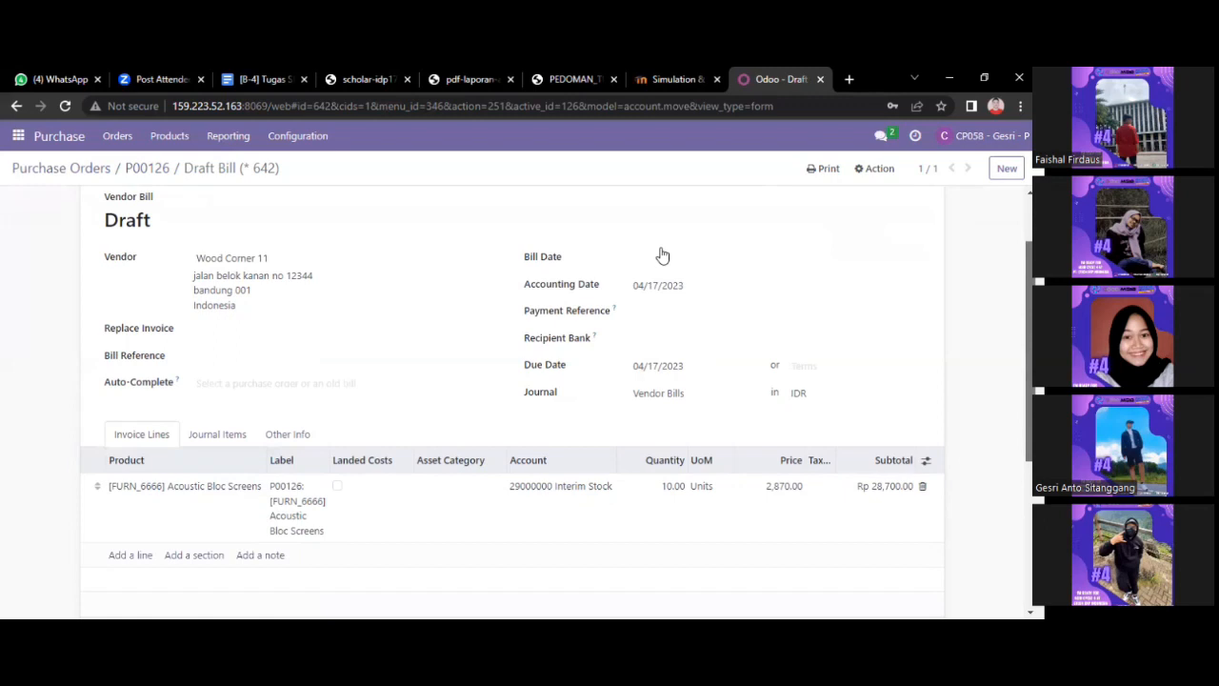
scroll(663, 255, "down", 1)
Set the bill date to 17 April 2023 and confirm the P00126 bill.
left_click(662, 253)
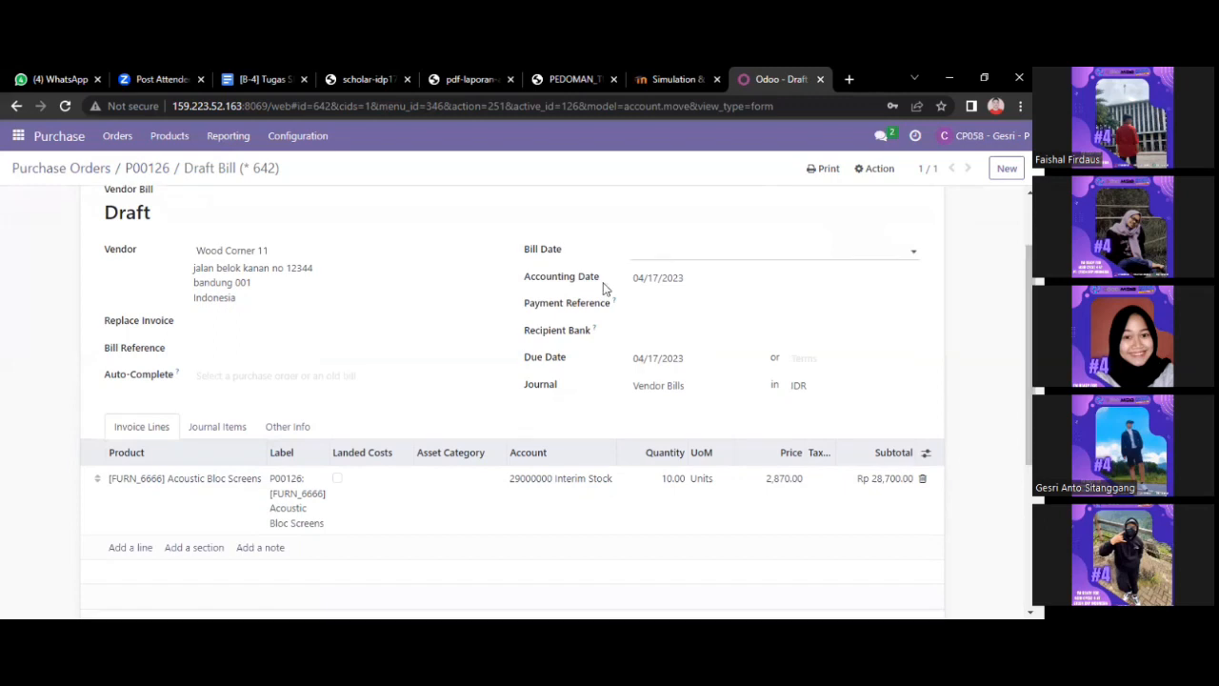
left_click(982, 260)
scroll(890, 243, "down", 1)
left_click(712, 234)
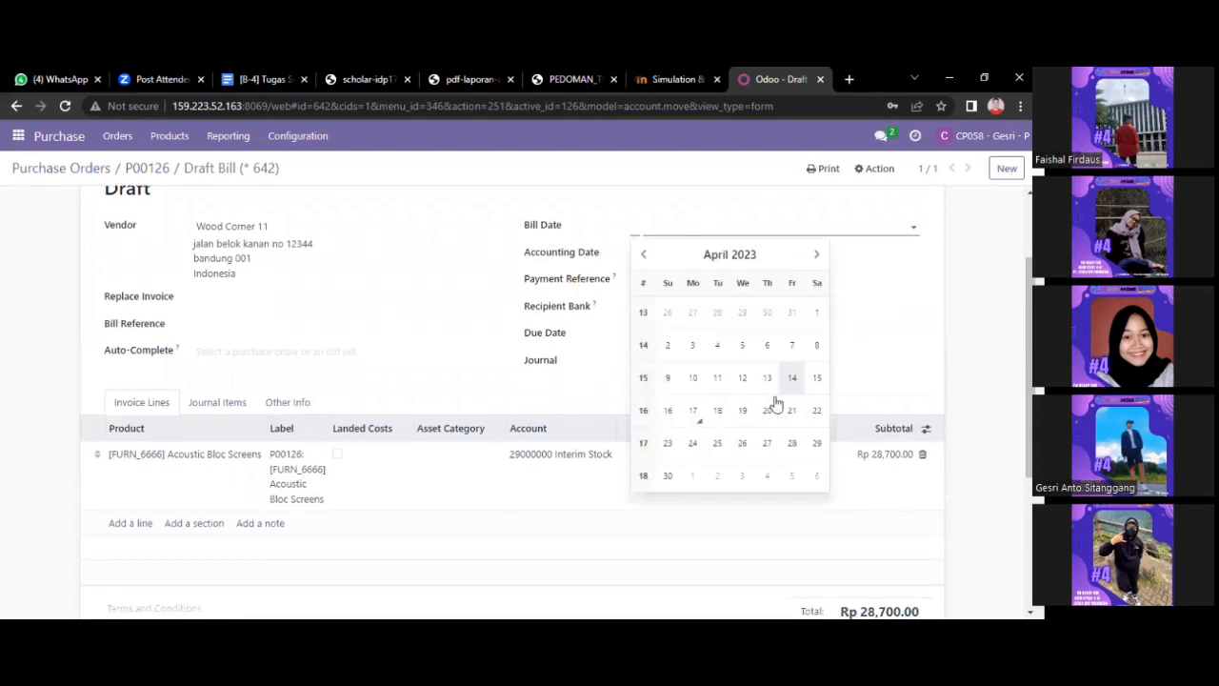
left_click(693, 414)
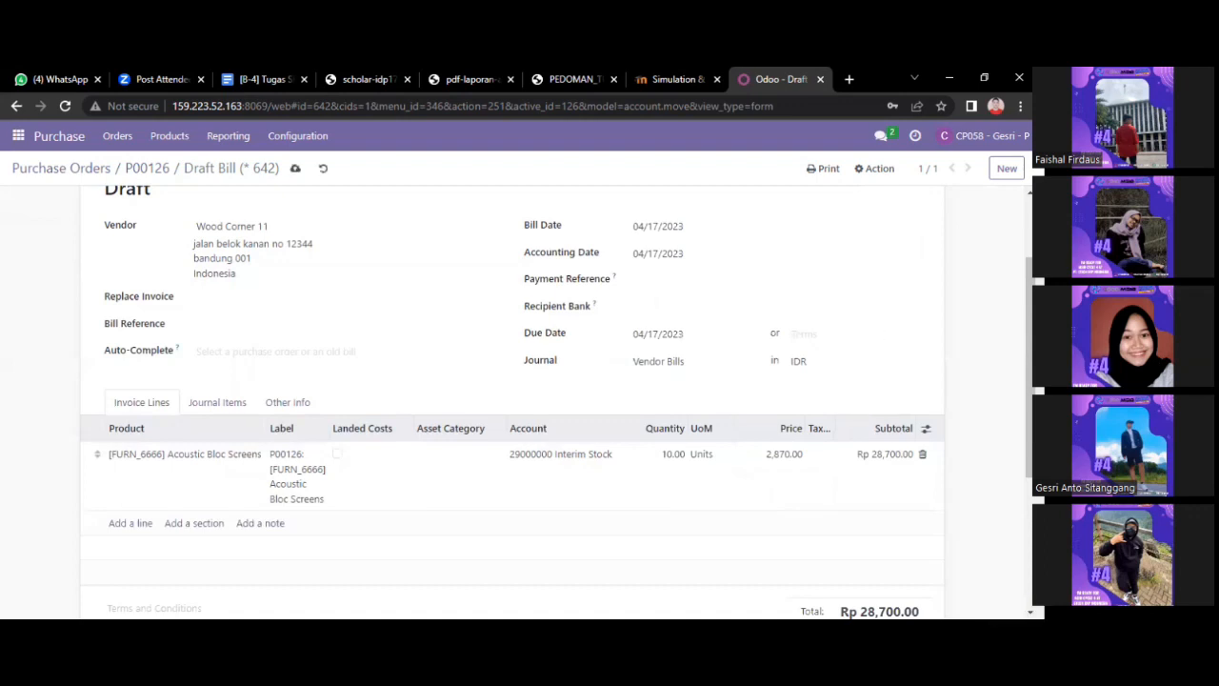
scroll(58, 213, "up", 2)
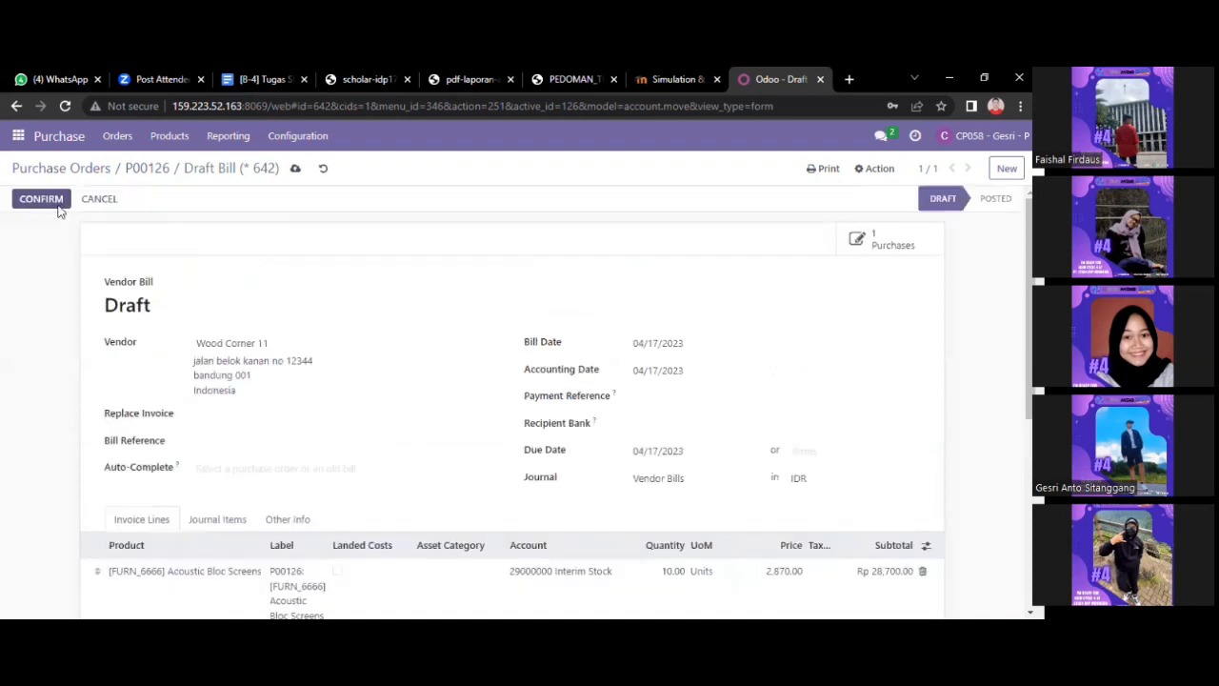
left_click(55, 202)
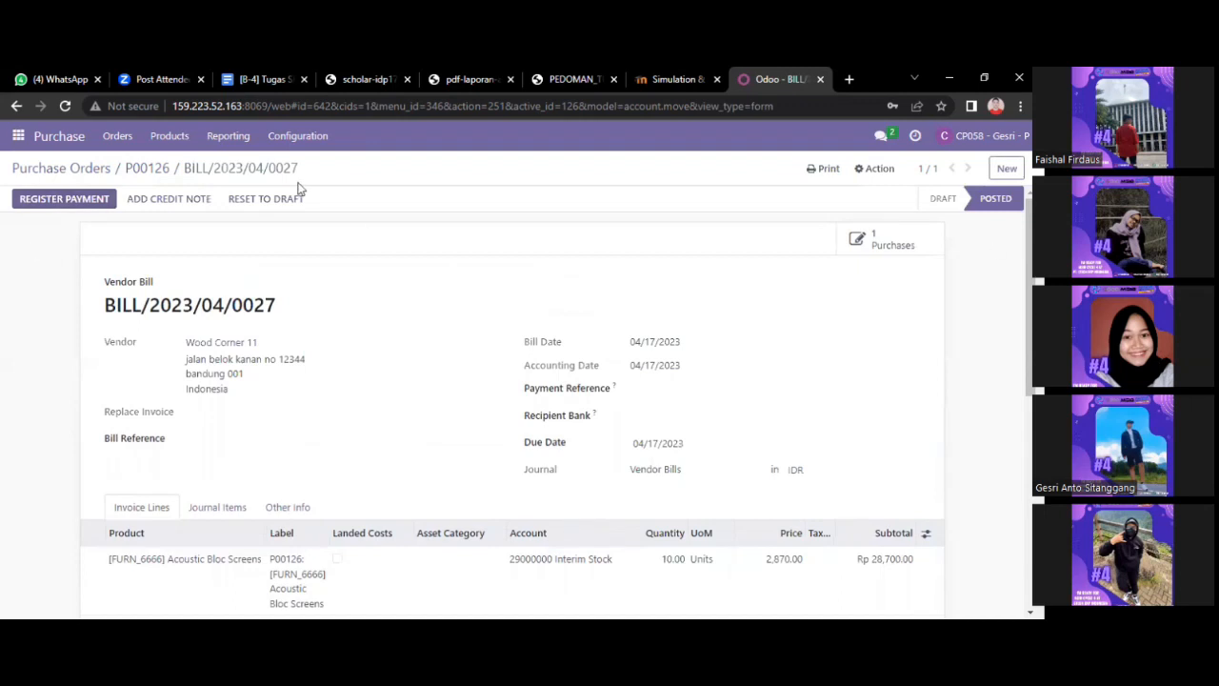
Open P00127, create its vendor bill dated 17 April 2023, and confirm it.
left_click(102, 172)
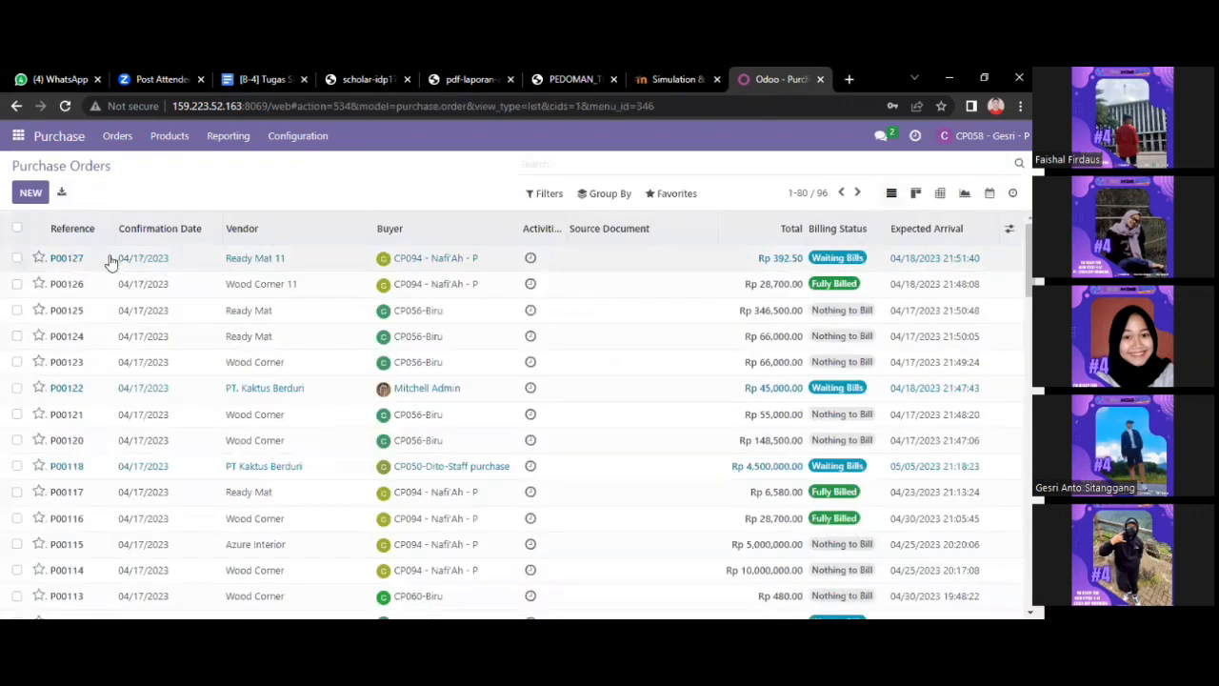
left_click(109, 262)
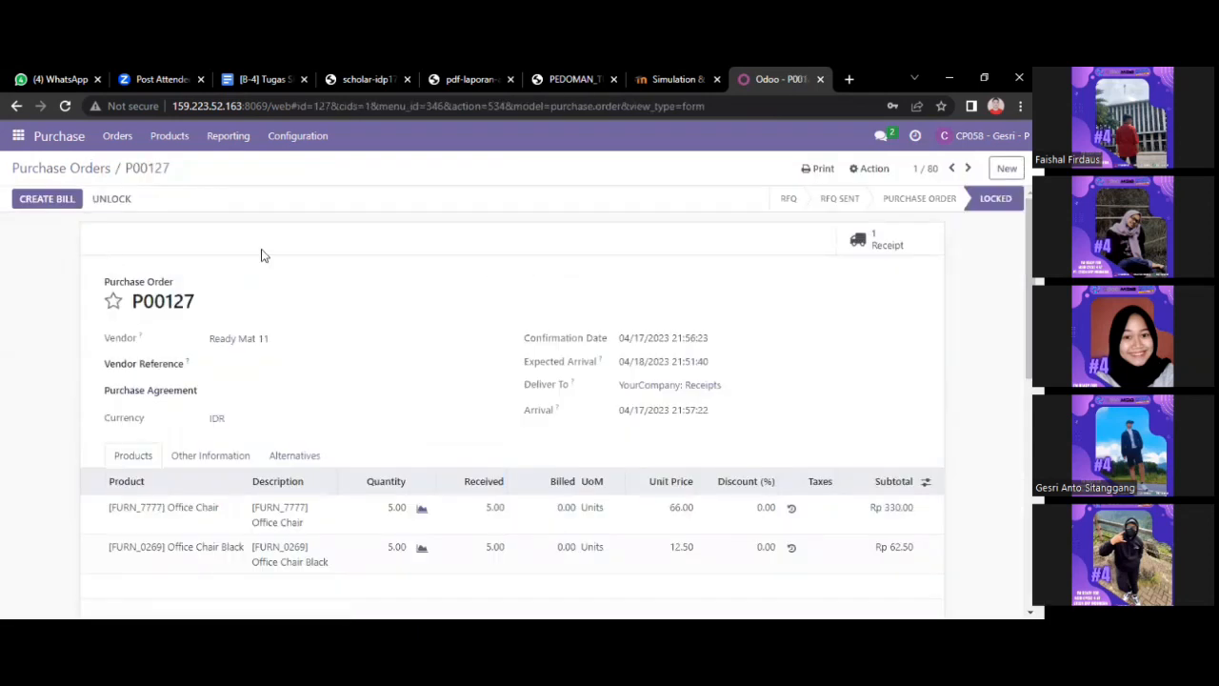
left_click(60, 208)
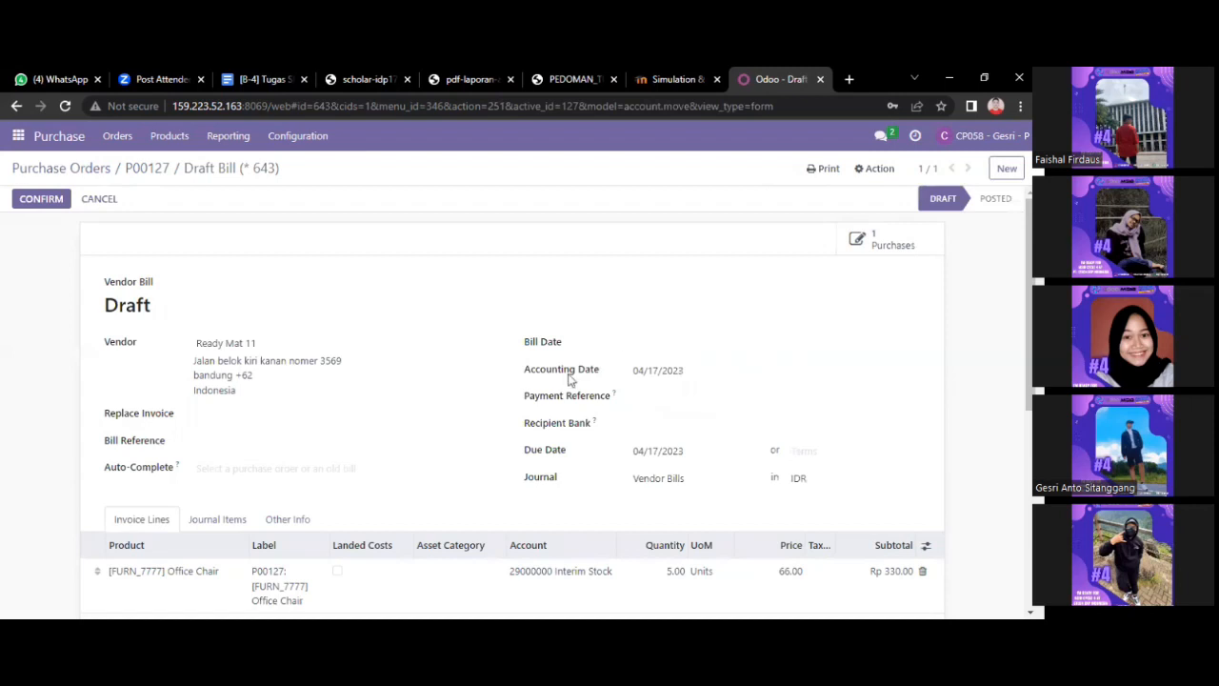
left_click(657, 350)
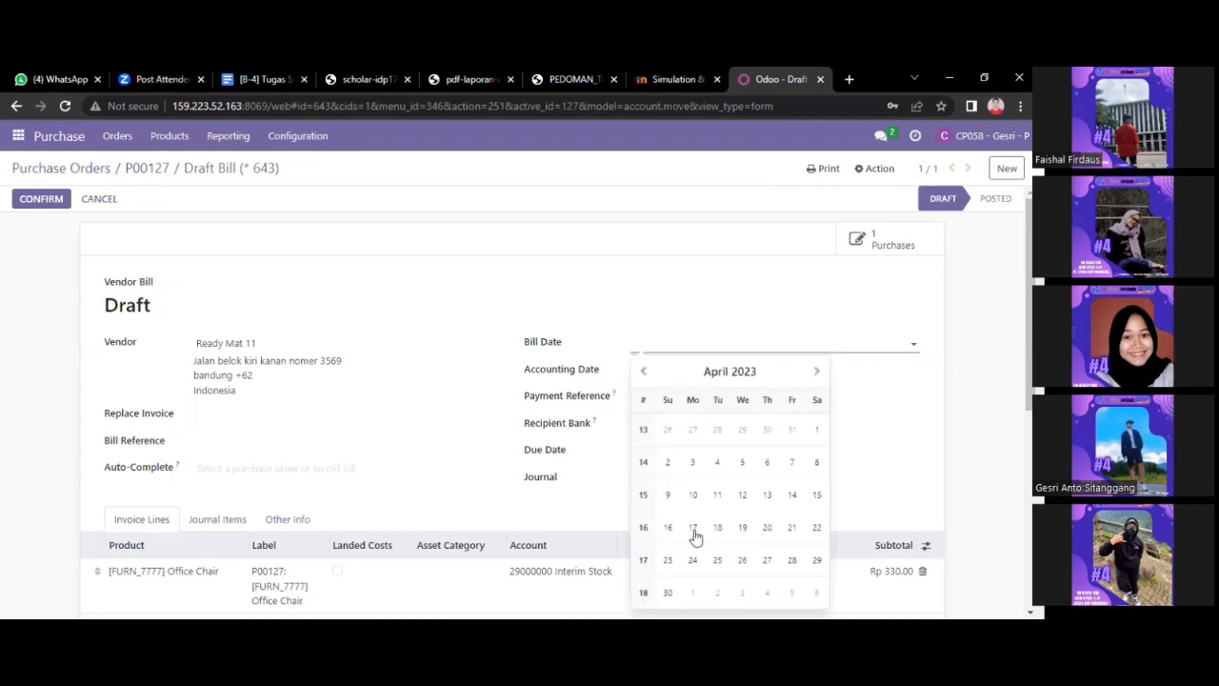
left_click(693, 529)
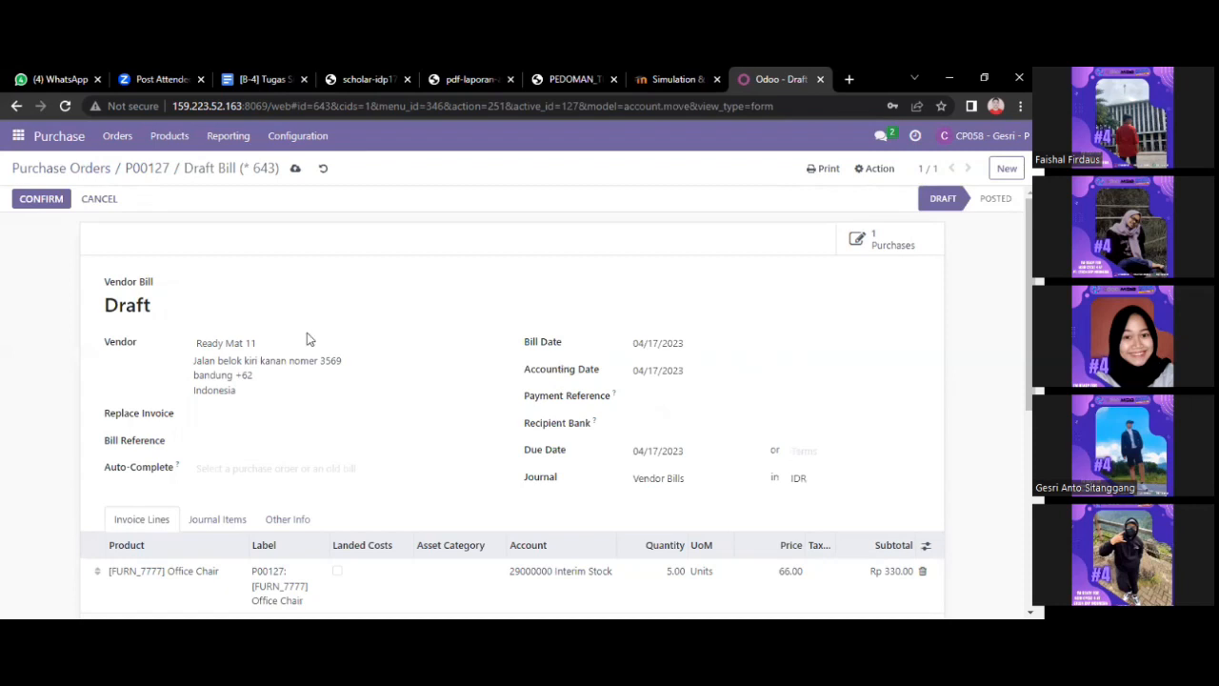
left_click(41, 199)
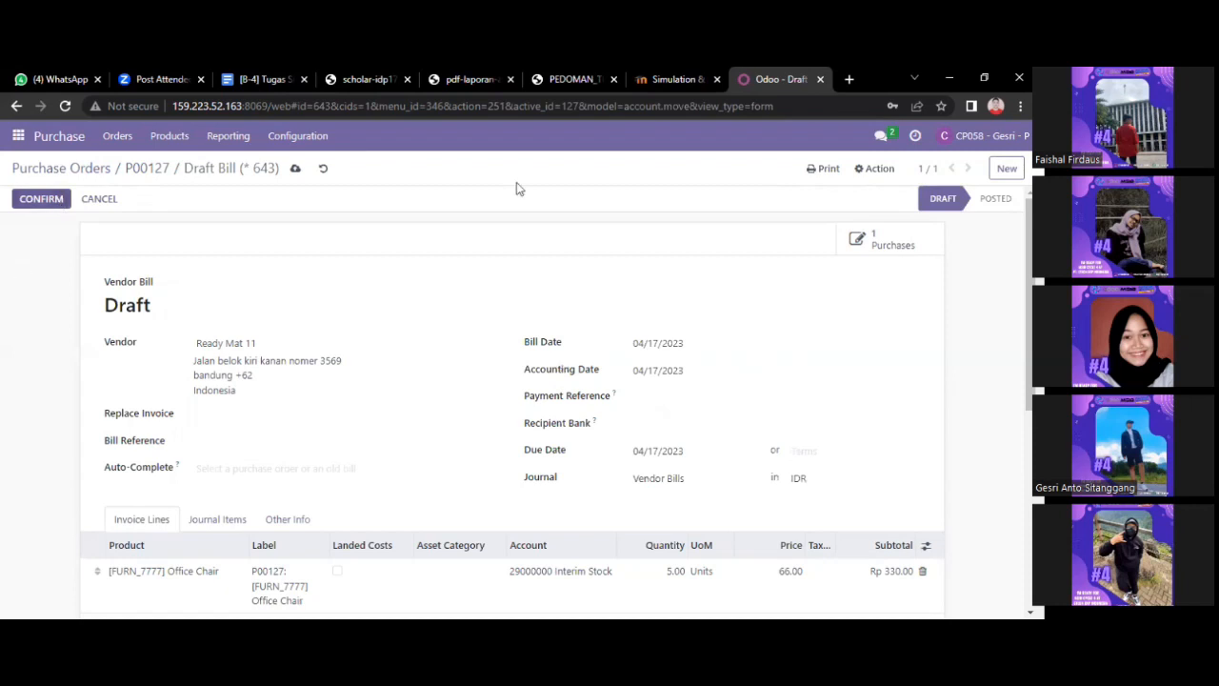